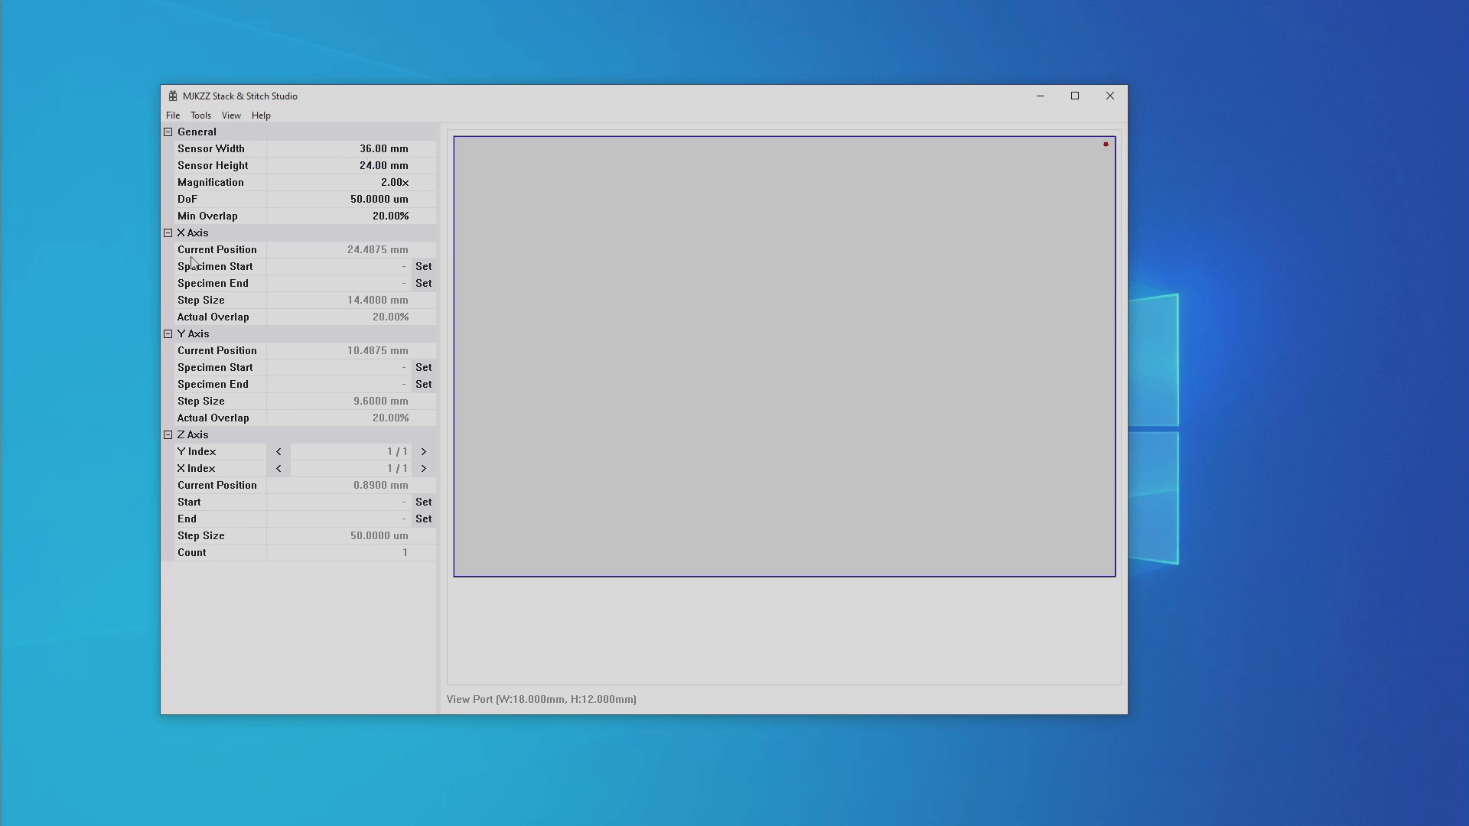
- Collapse the General, Y Axis and Z Axis sections, leaving only the X Axis section expanded
left_click(168, 234)
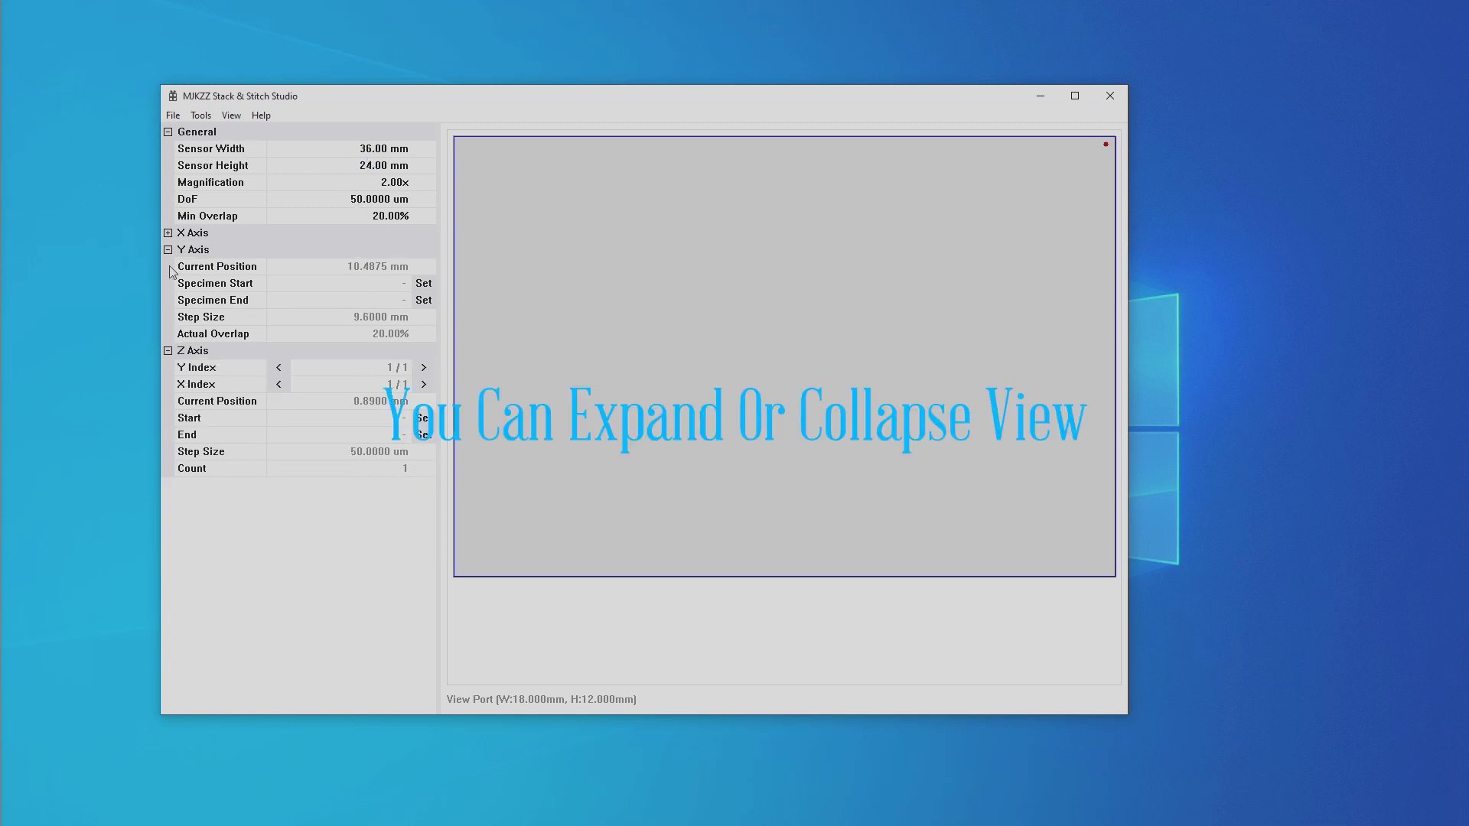
left_click(168, 249)
left_click(168, 266)
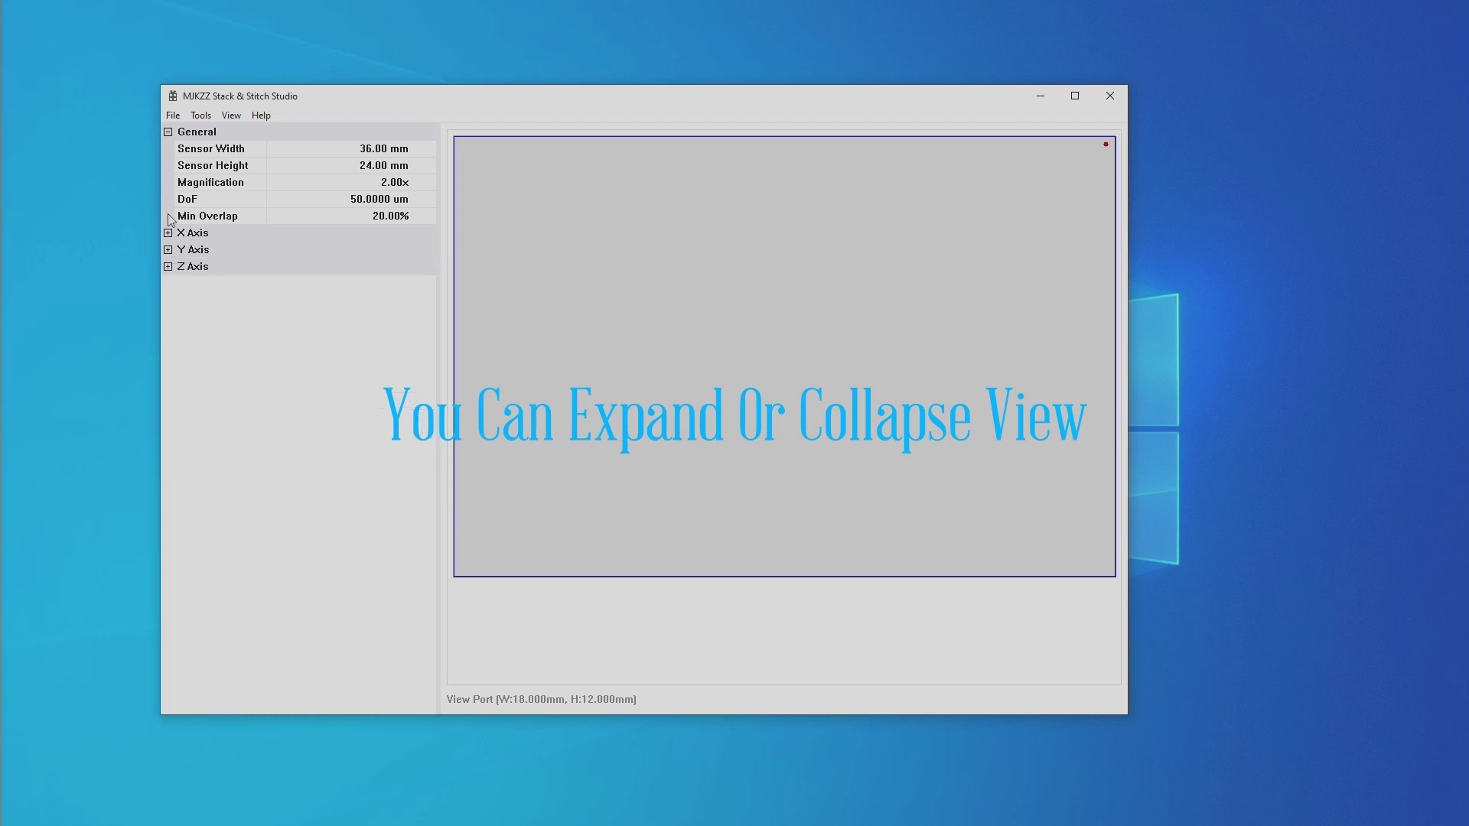
left_click(168, 131)
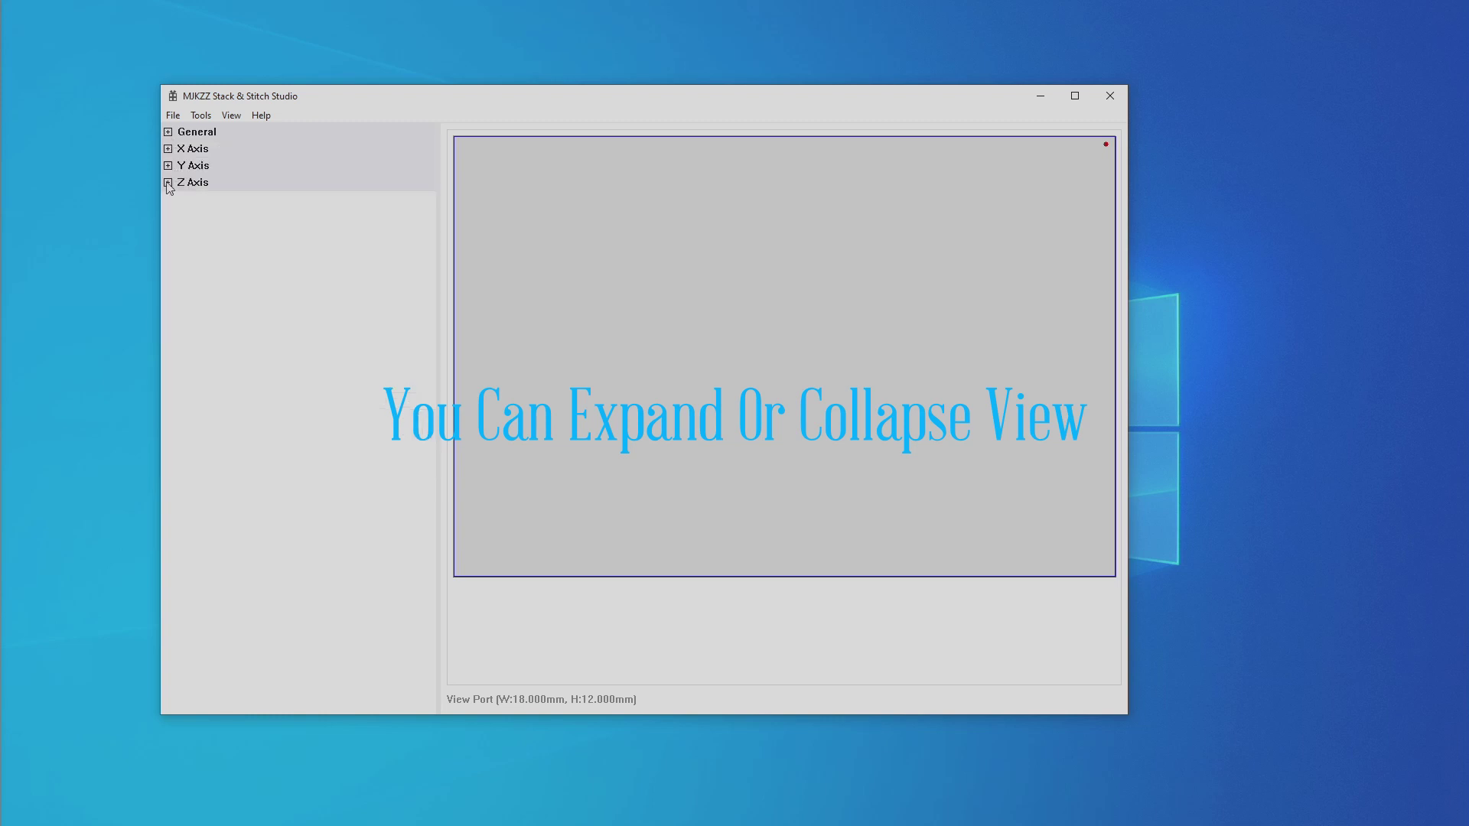
left_click(168, 182)
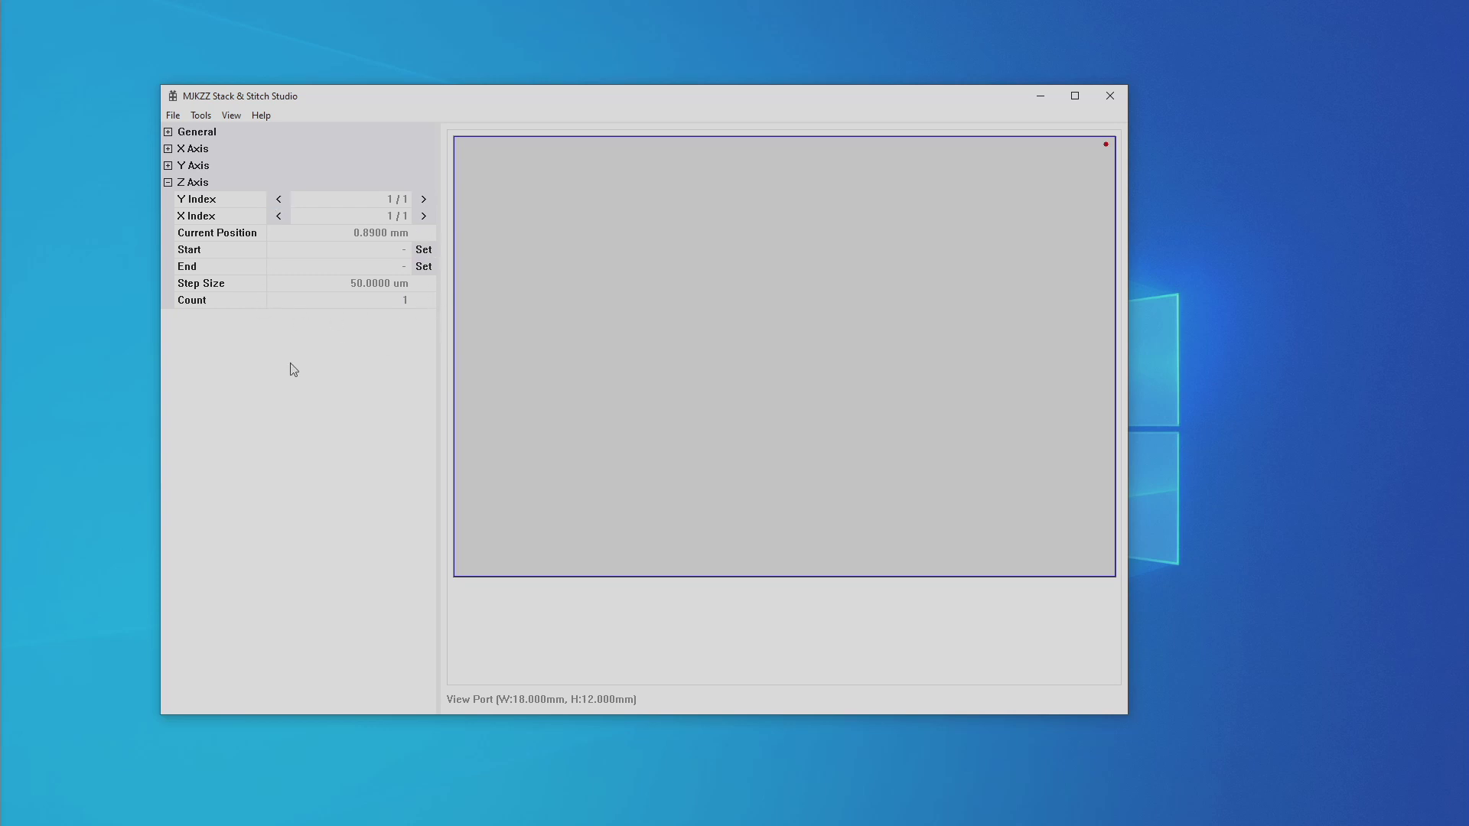
left_click(168, 182)
left_click(168, 148)
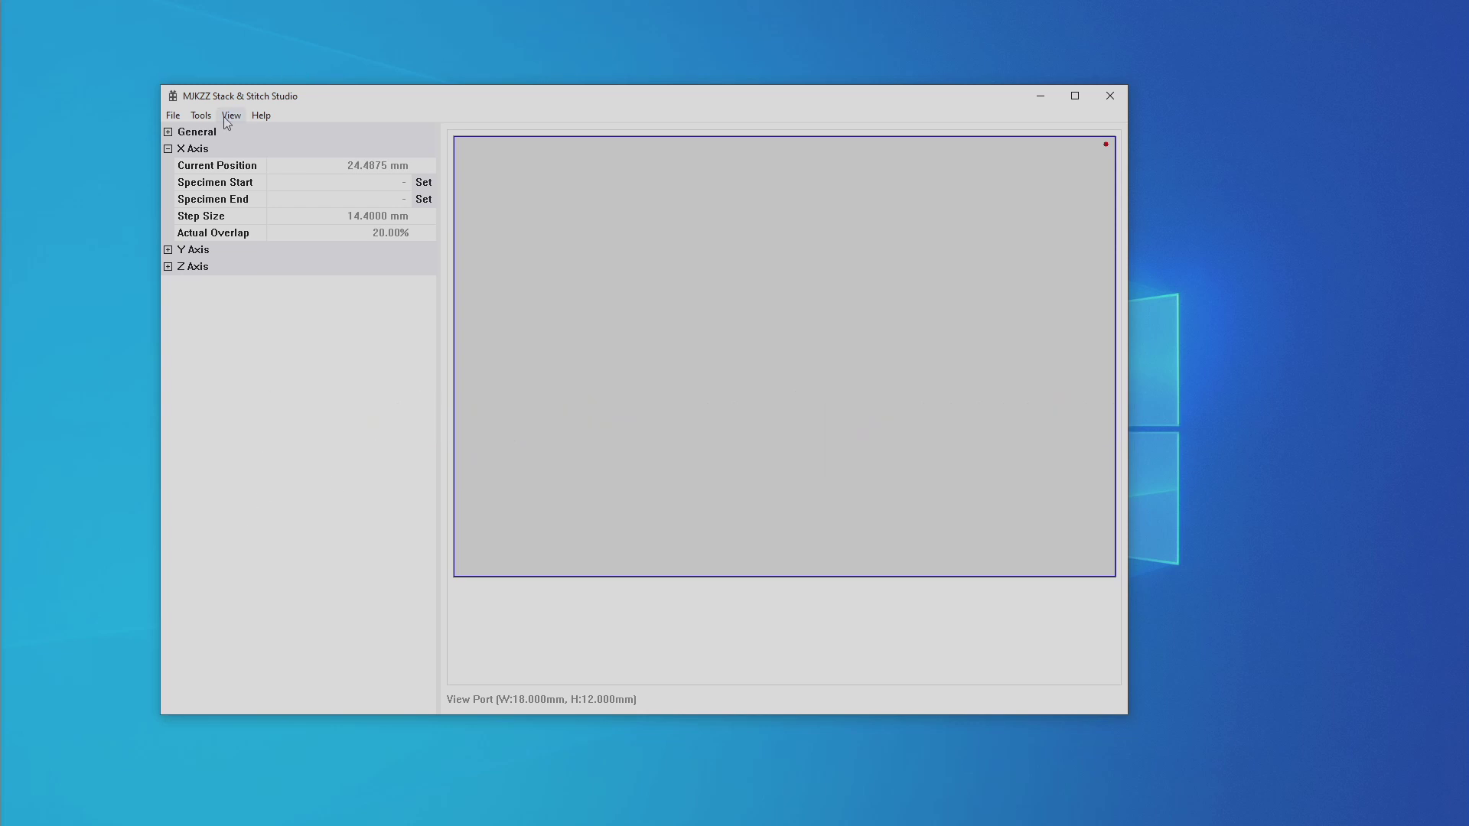
- Scan for connected devices and show the axis setup parameters
left_click(198, 116)
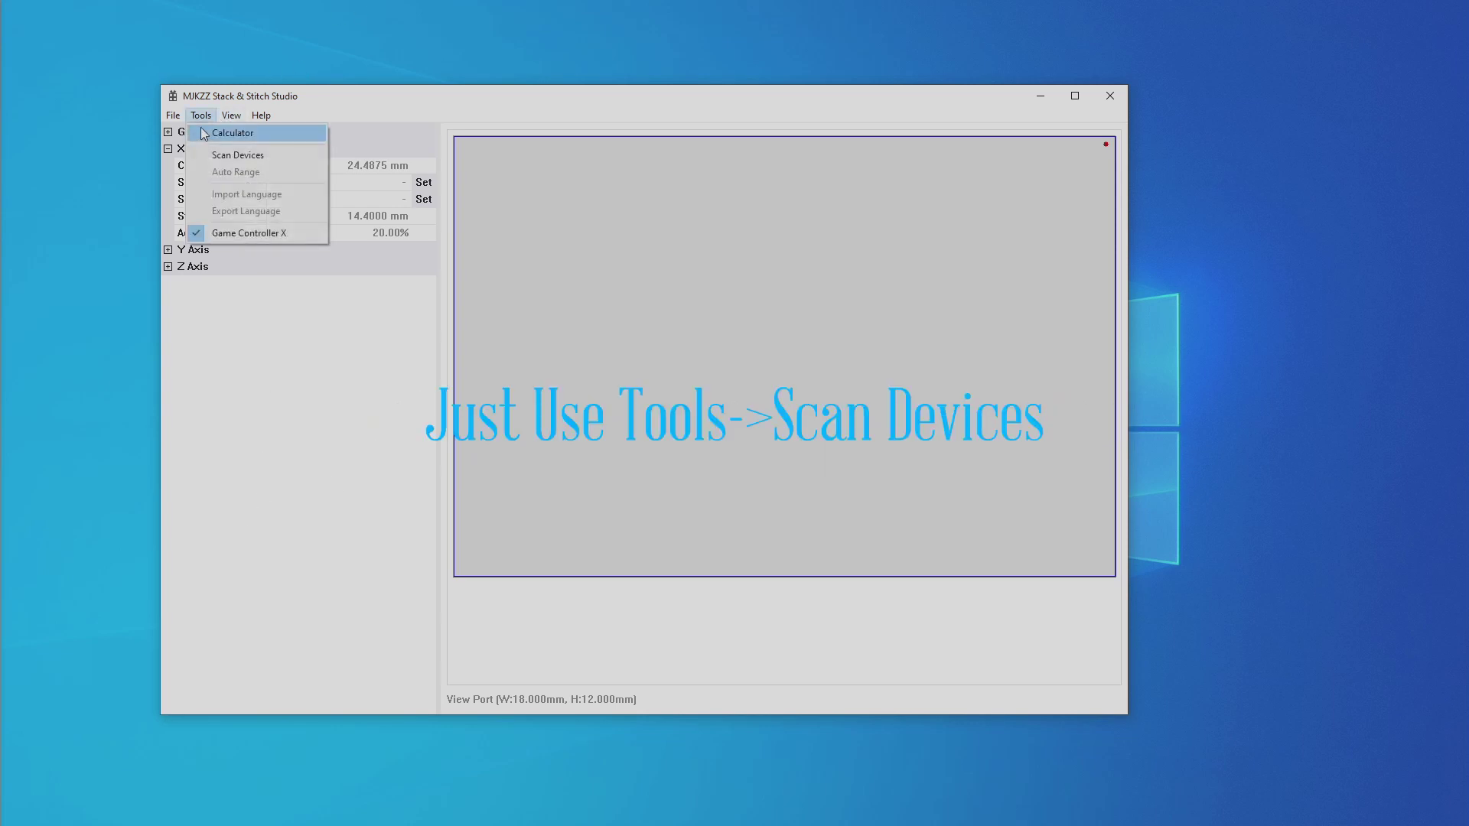
left_click(229, 159)
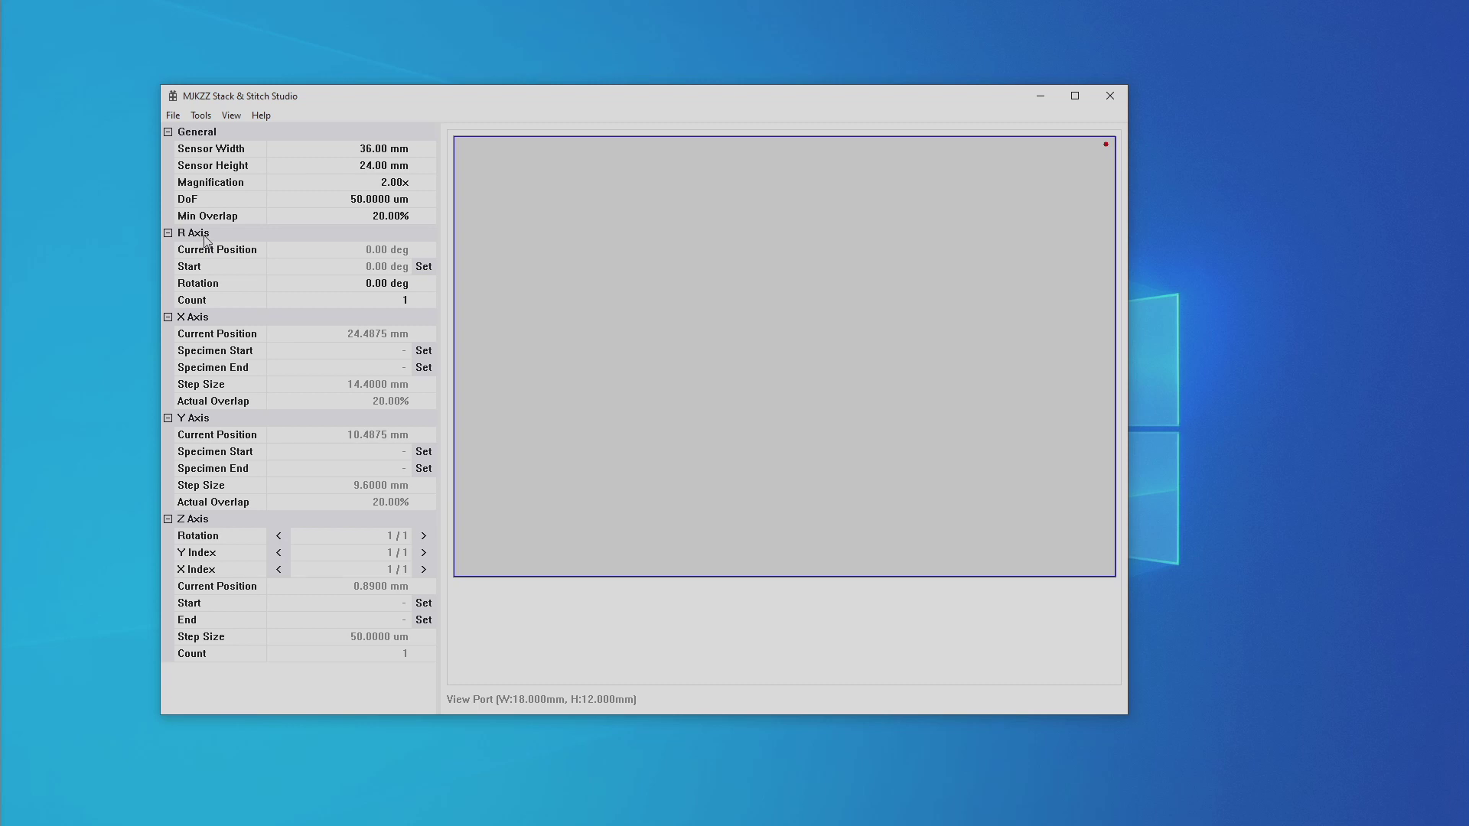
left_click(232, 115)
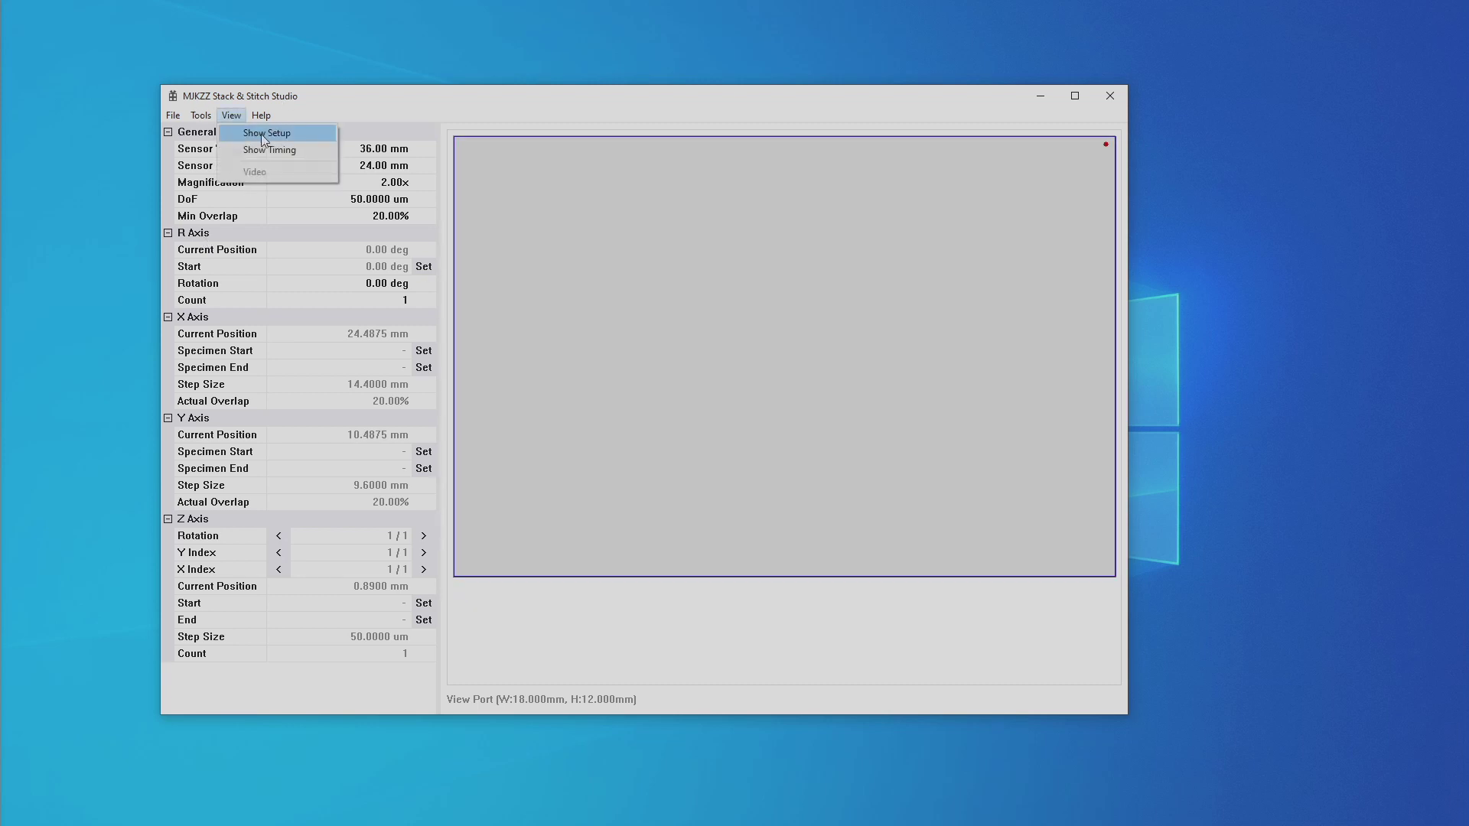
left_click(291, 132)
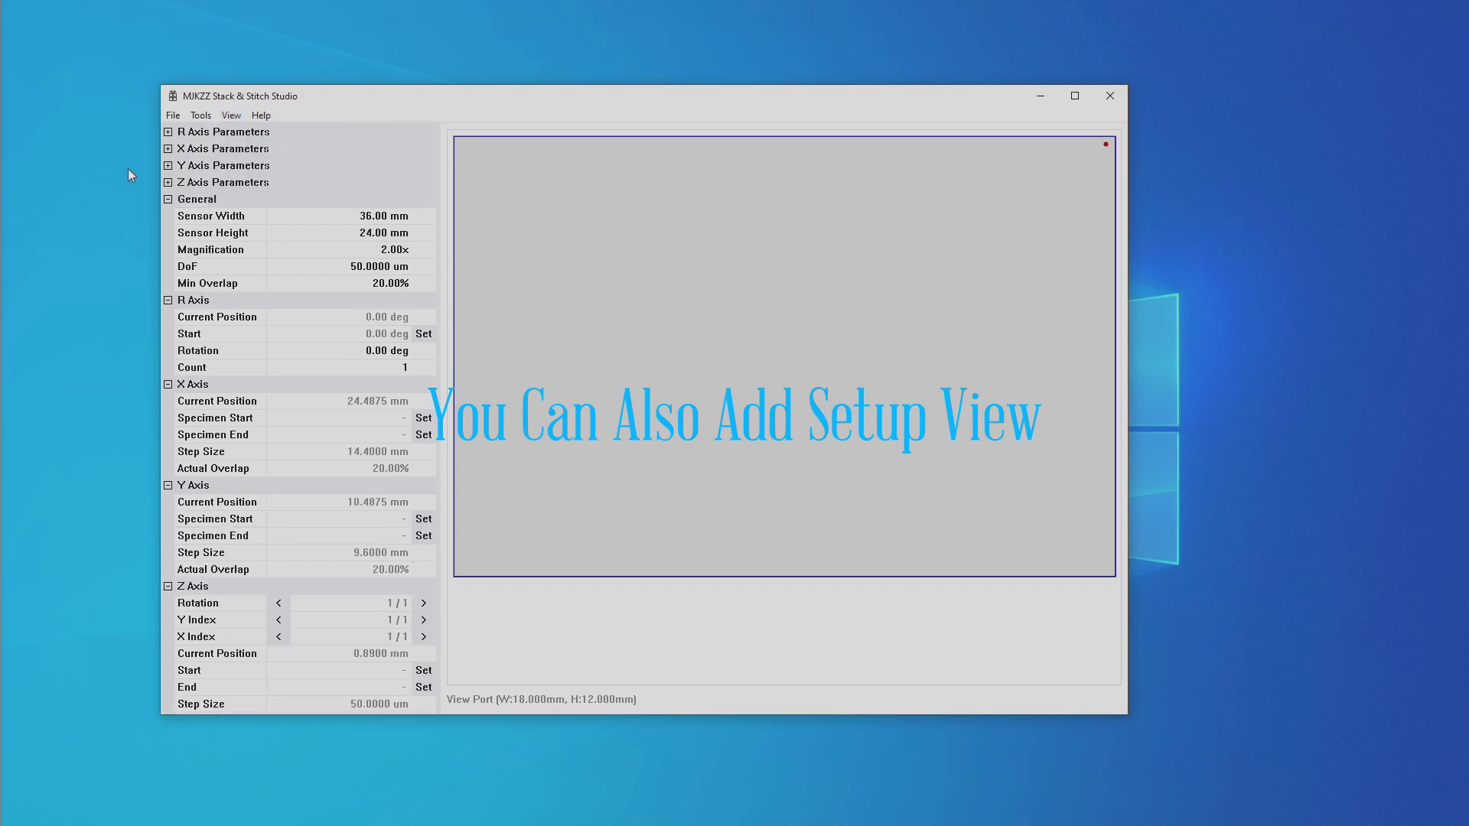
- Expand the R and X axis parameters and set the X axis motor power to 1.25 A
left_click(169, 133)
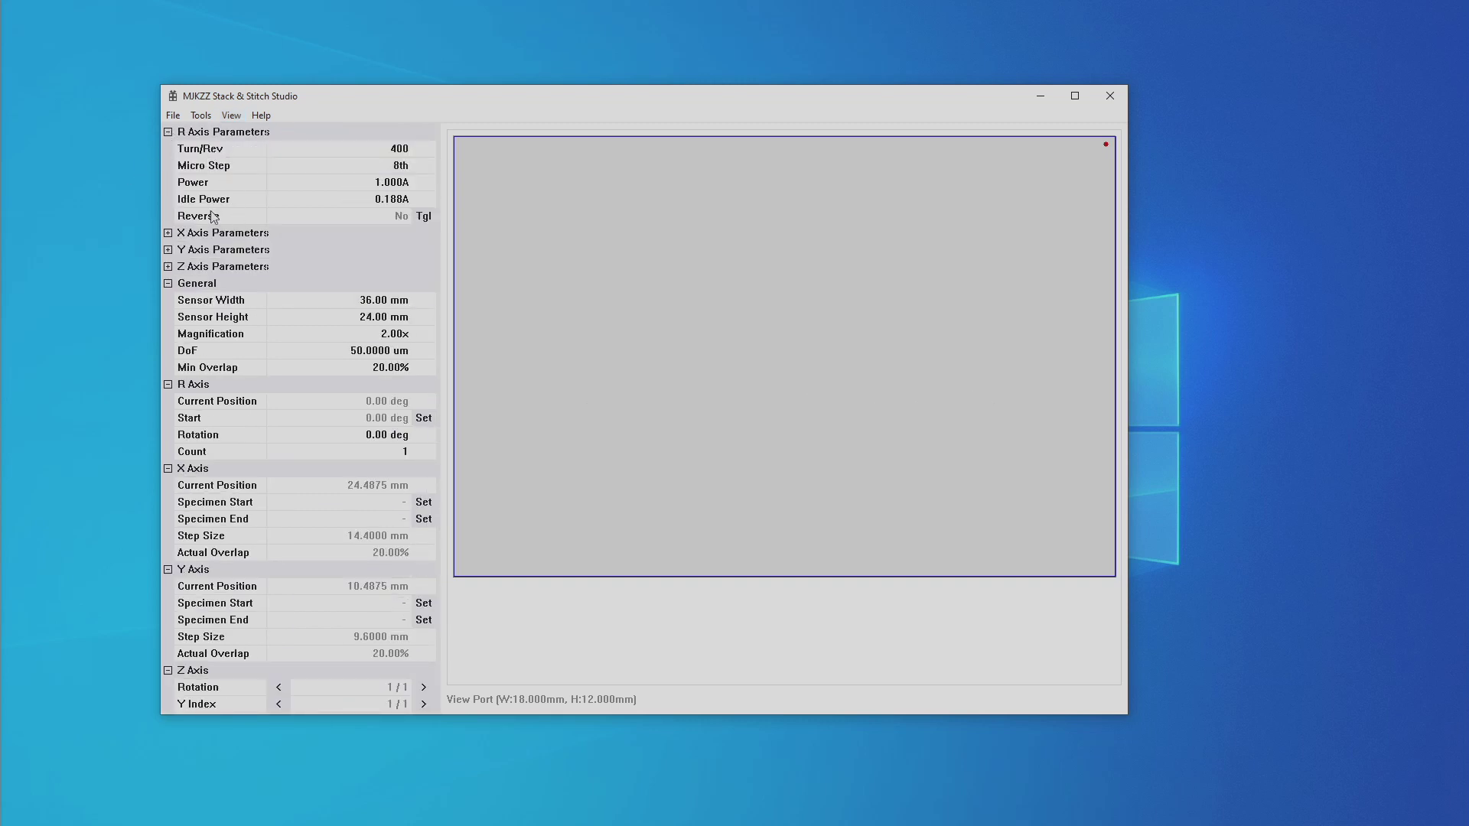
left_click(168, 233)
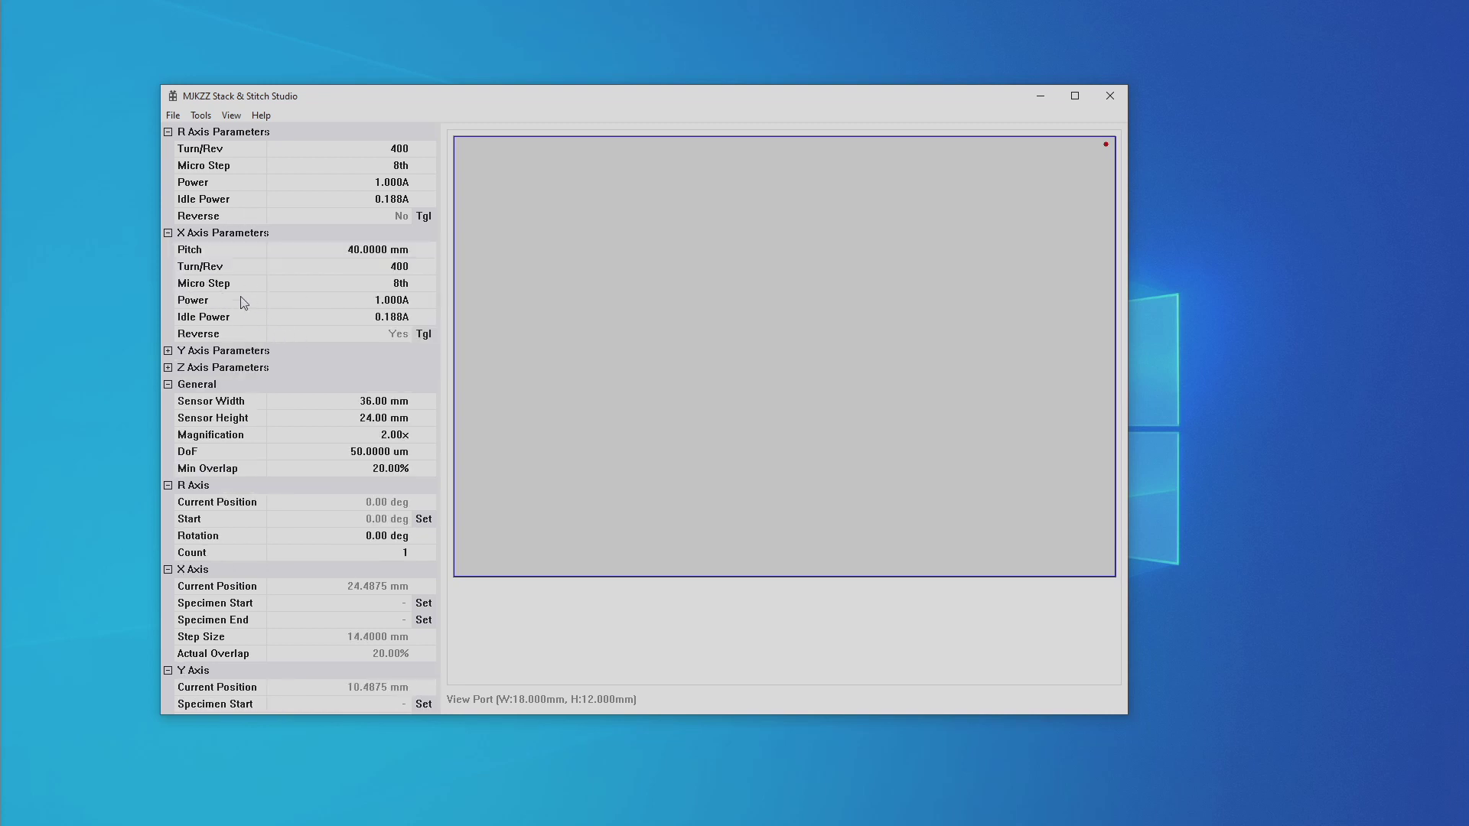
left_click(307, 302)
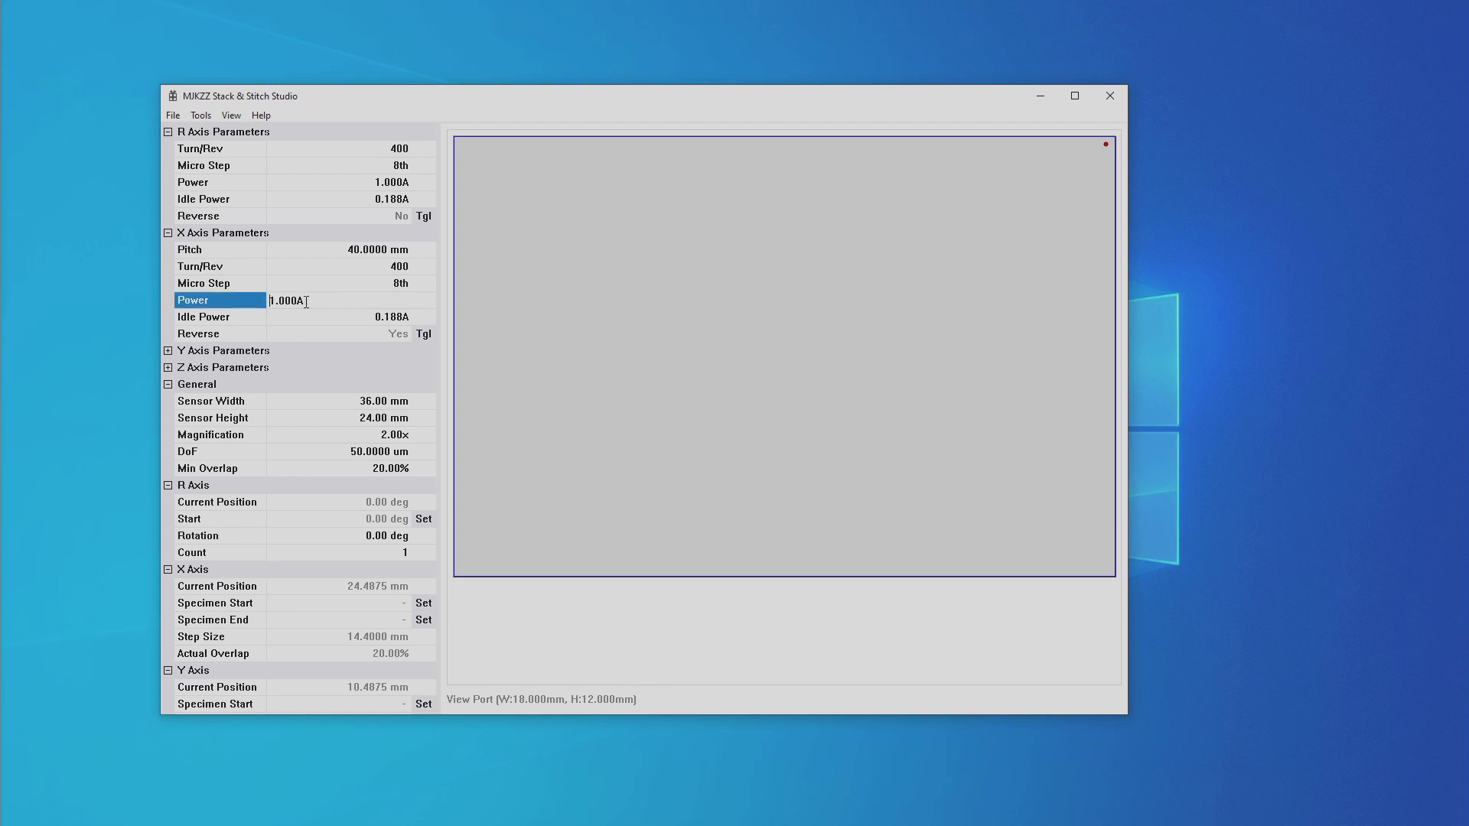
type("1.25")
key("Return")
- Collapse the X and R axis parameter groups and hide the setup parameters
left_click(168, 233)
left_click(168, 133)
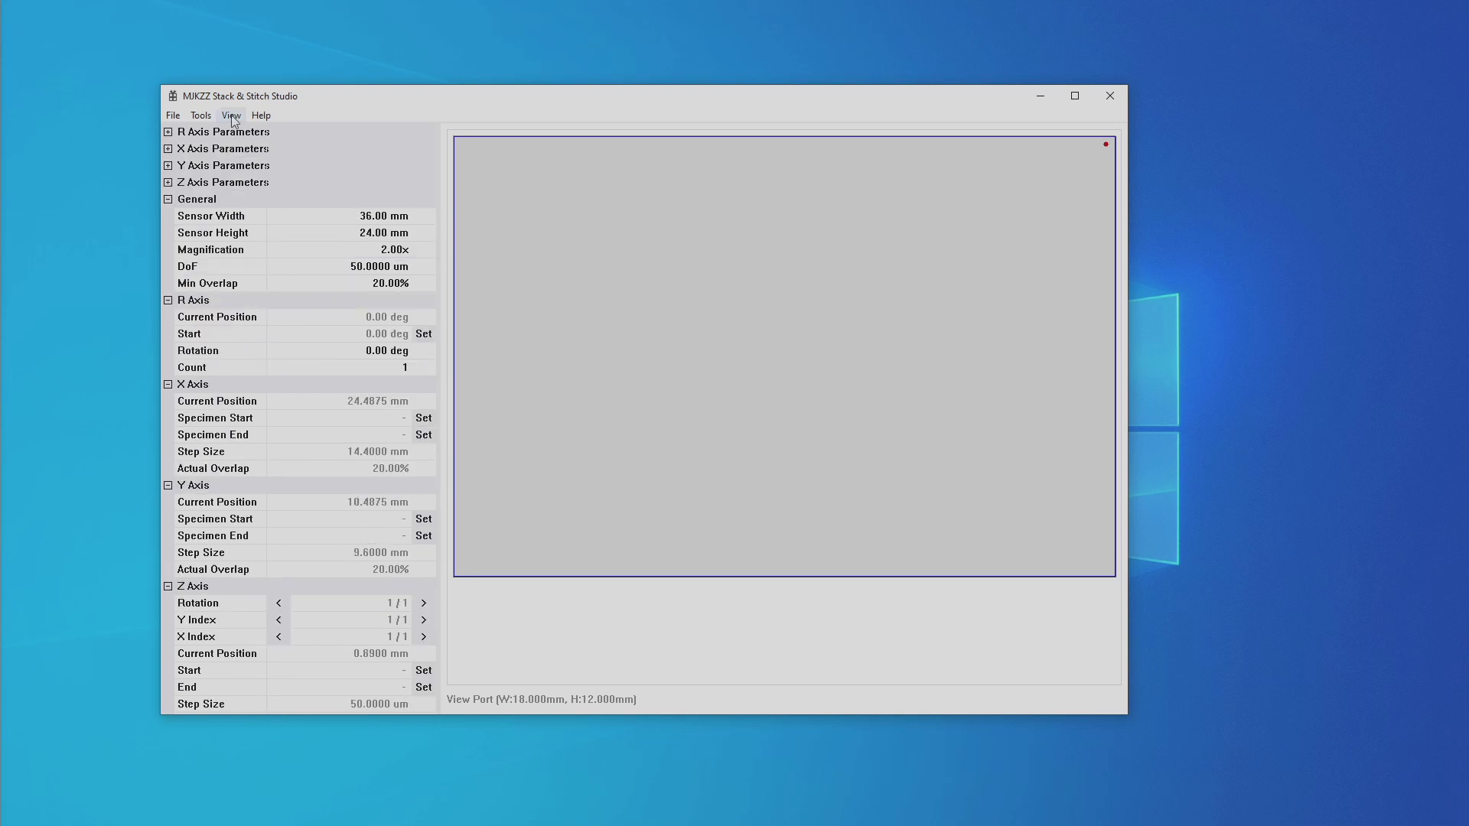
left_click(232, 116)
left_click(266, 134)
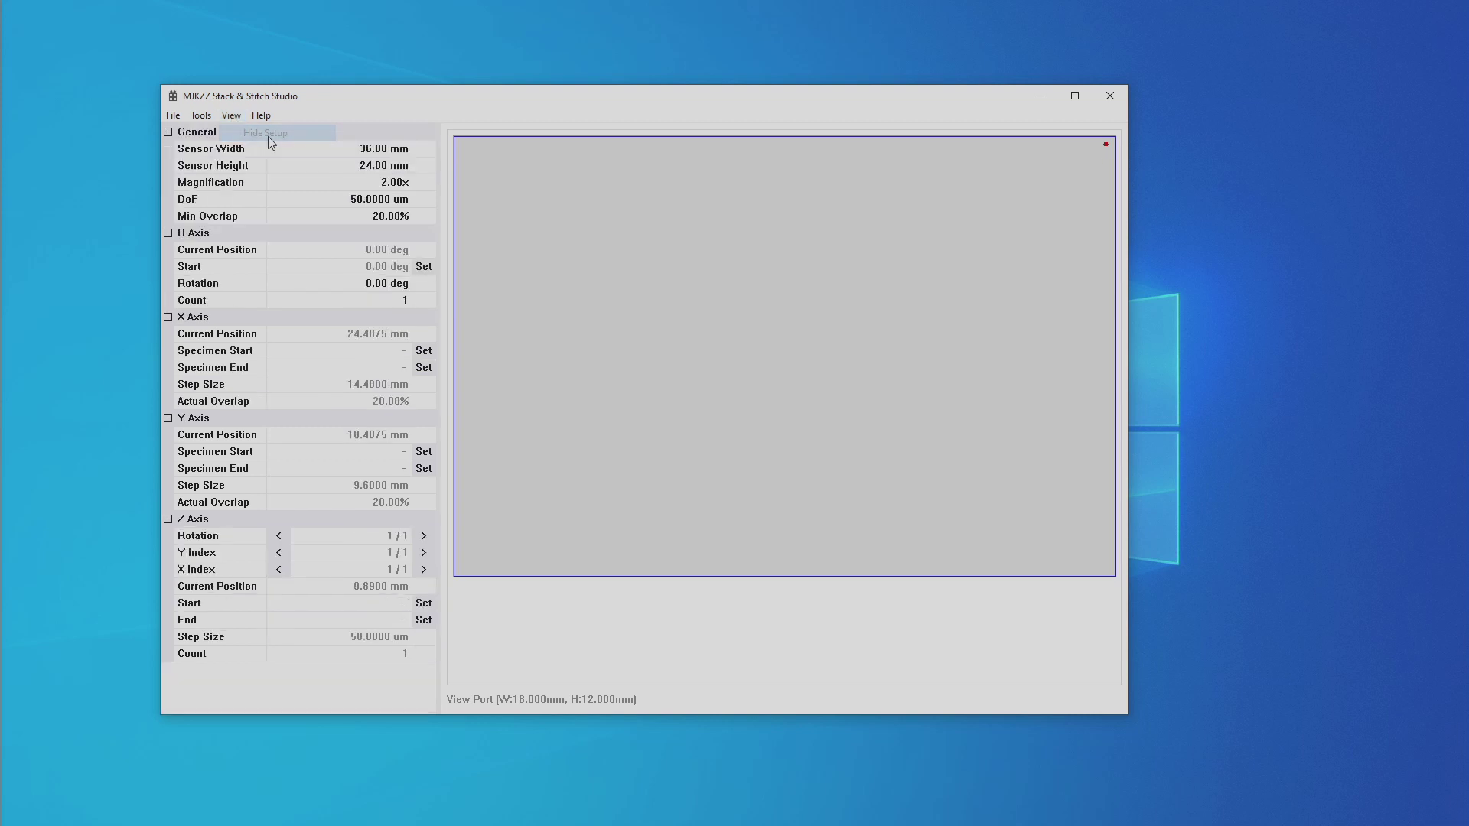
- Show the Timing section, examine its wait, hold and snap values, and hide it again
left_click(229, 115)
mouse_move(261, 115)
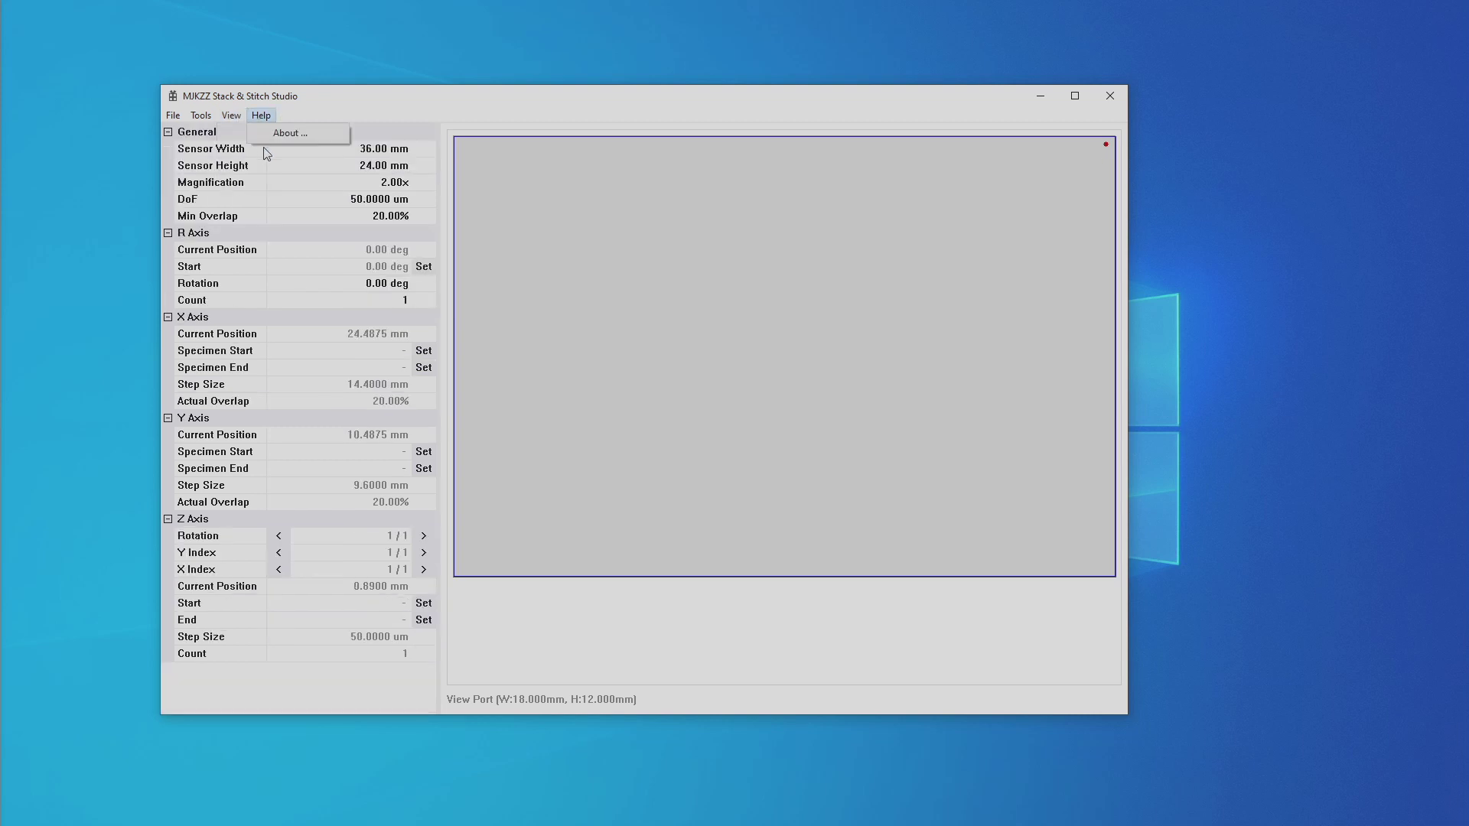
left_click(249, 150)
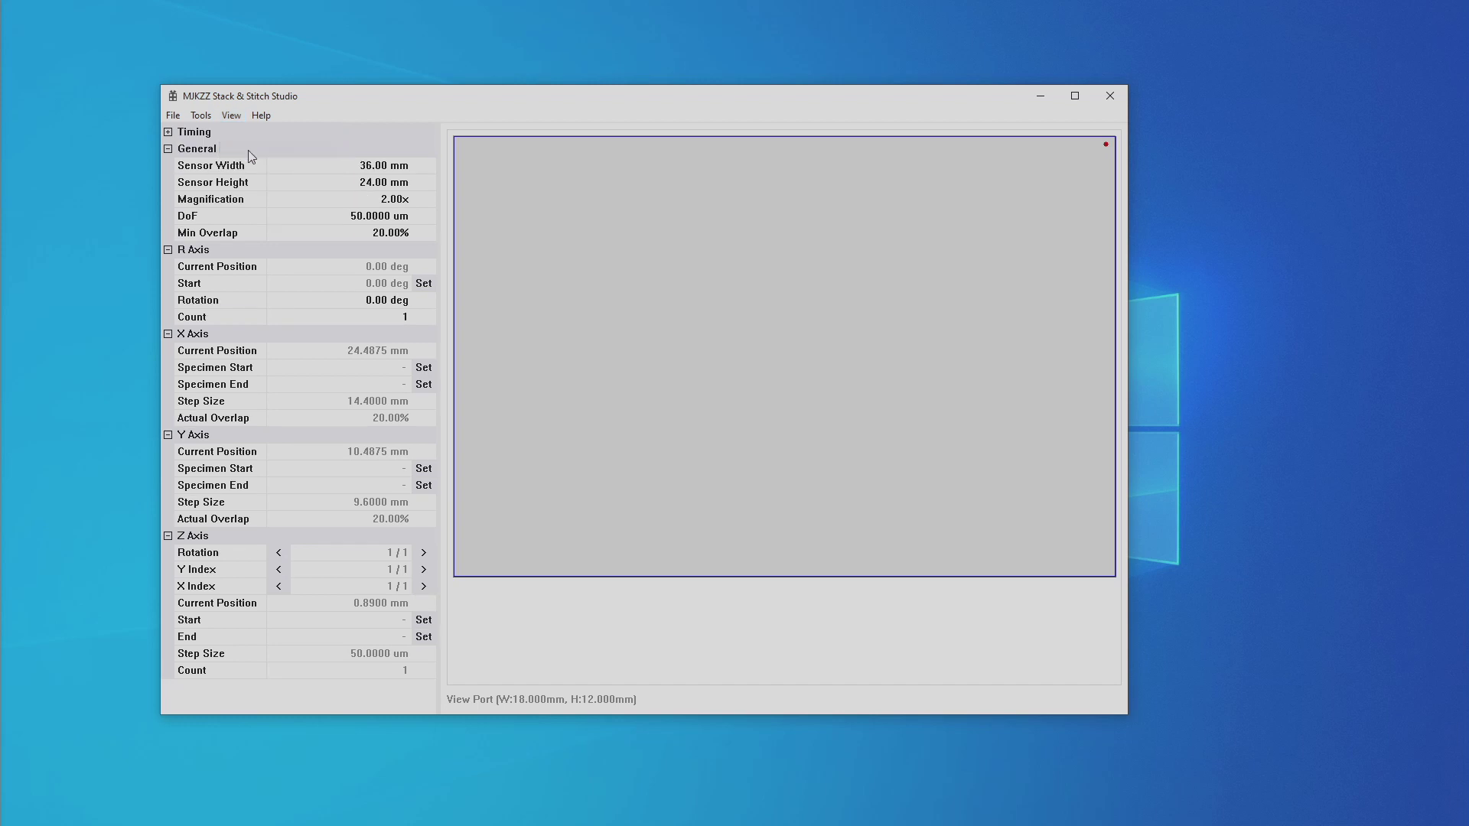
left_click(169, 133)
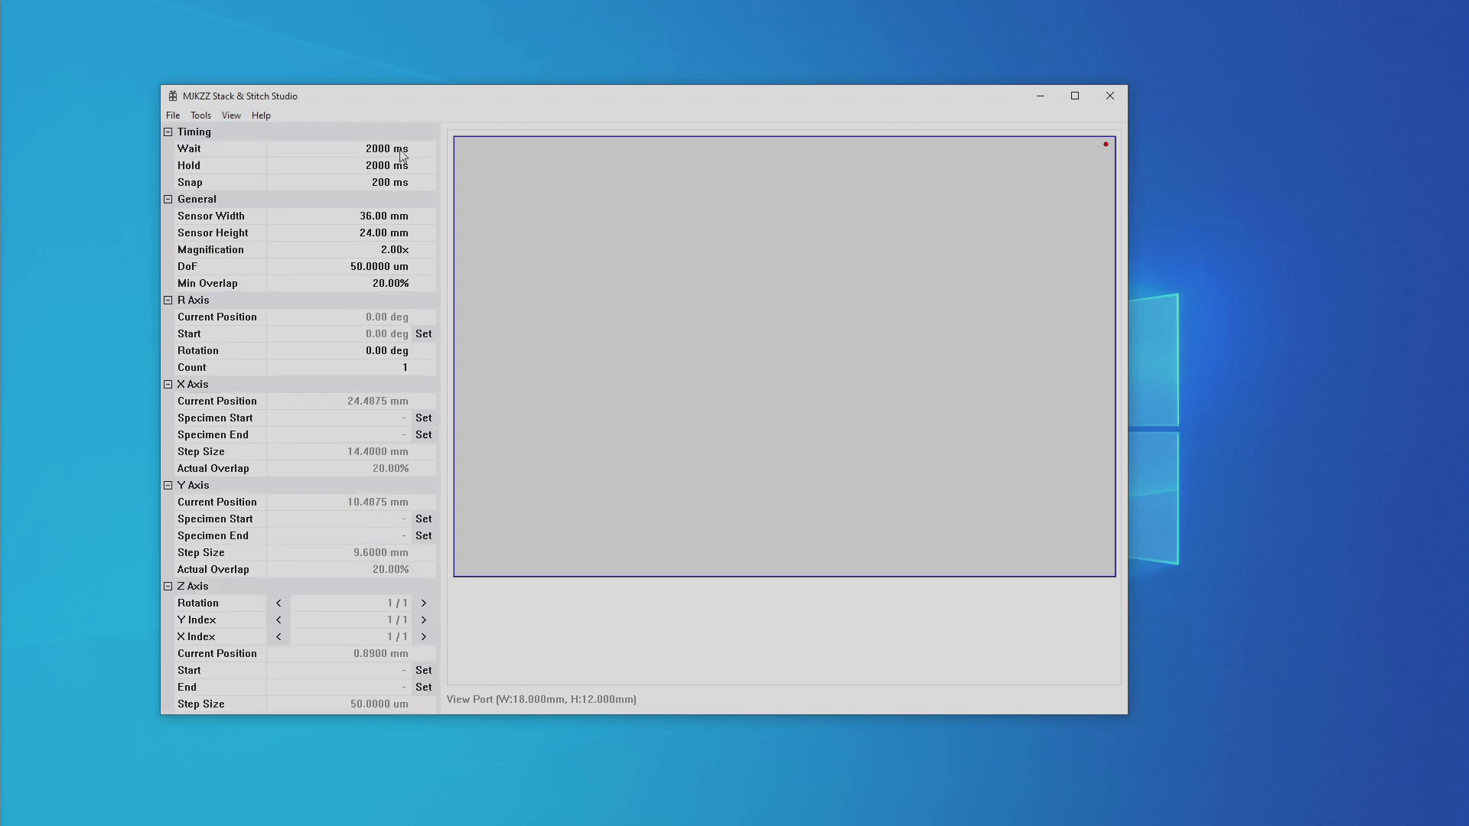
left_click(168, 132)
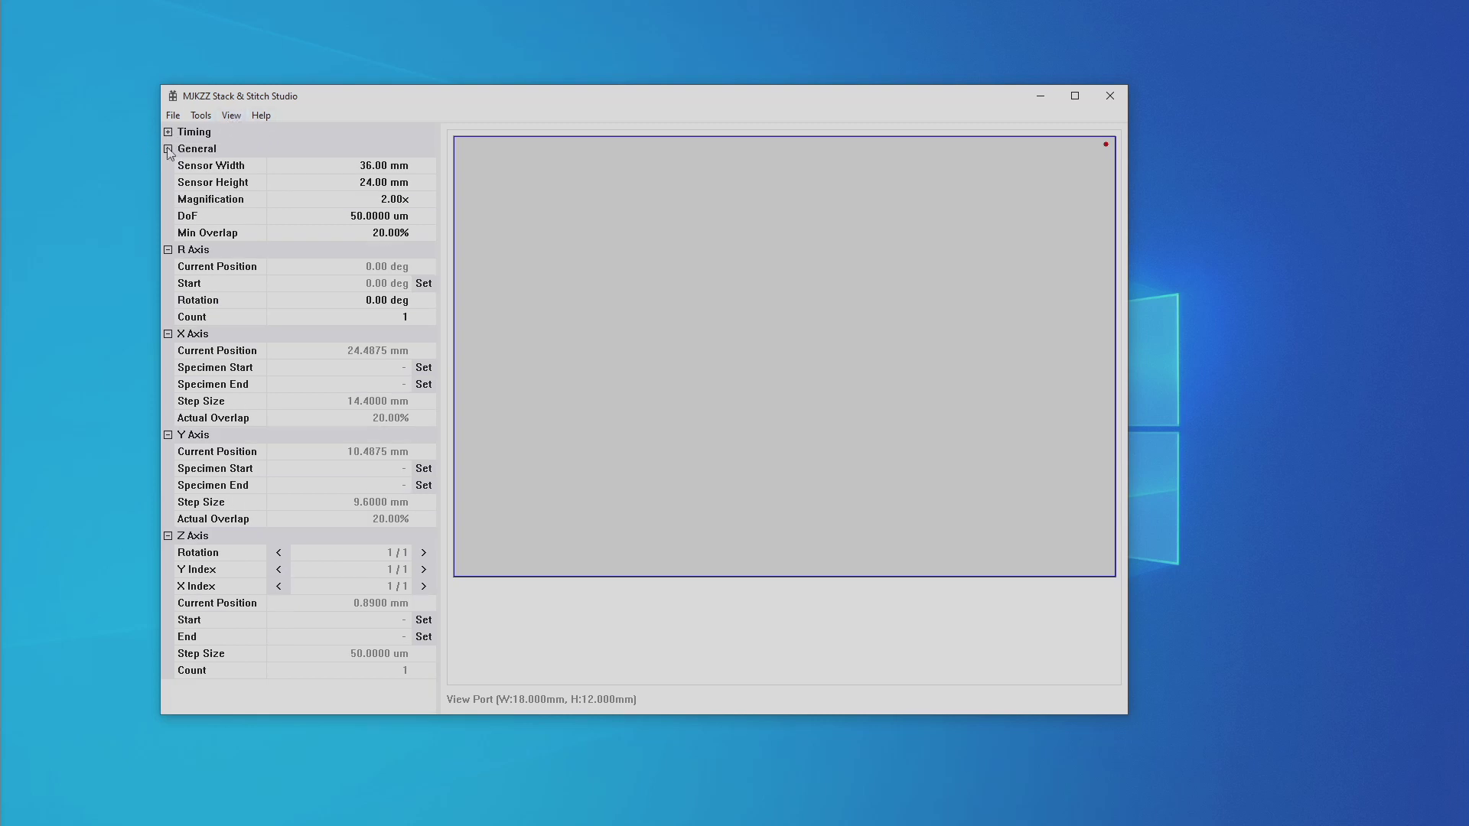
left_click(233, 117)
left_click(252, 150)
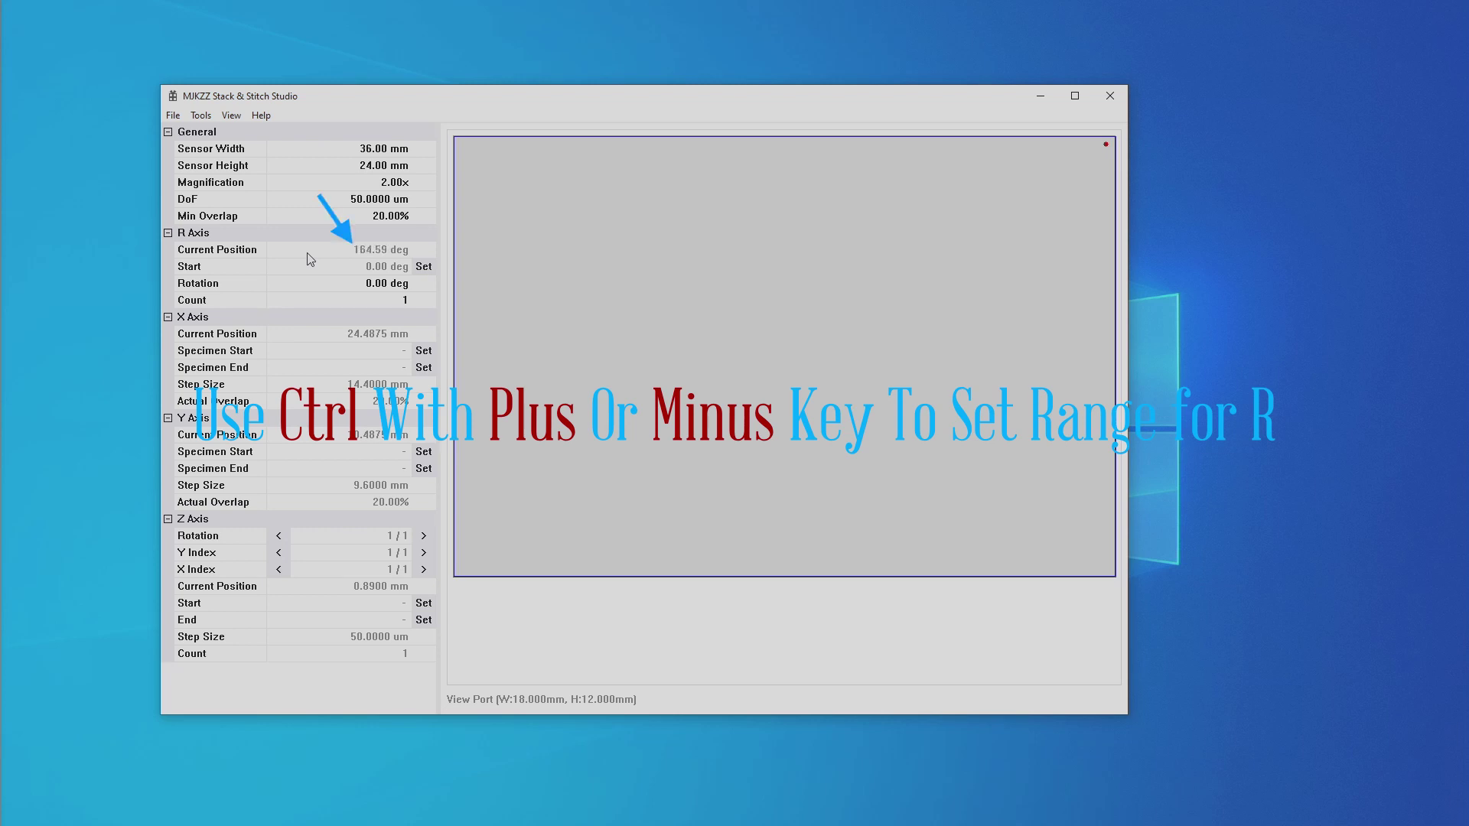
- Rotate the R axis to 2.02 deg and set that position as its start
key("ctrl+plus")
key("ctrl+plus")
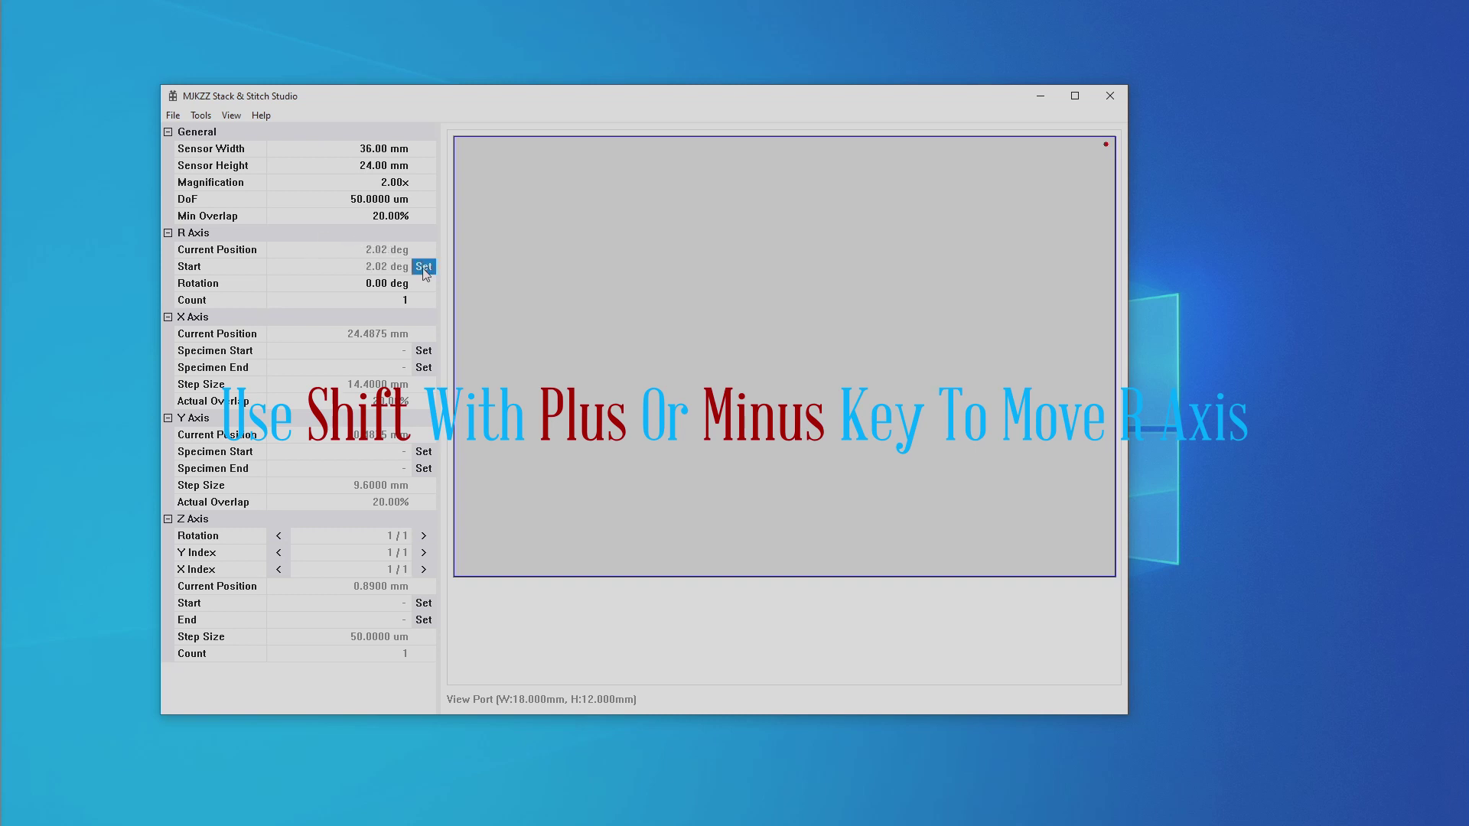
- Set the R axis rotation to 90 deg and its count to 3
left_click(311, 286)
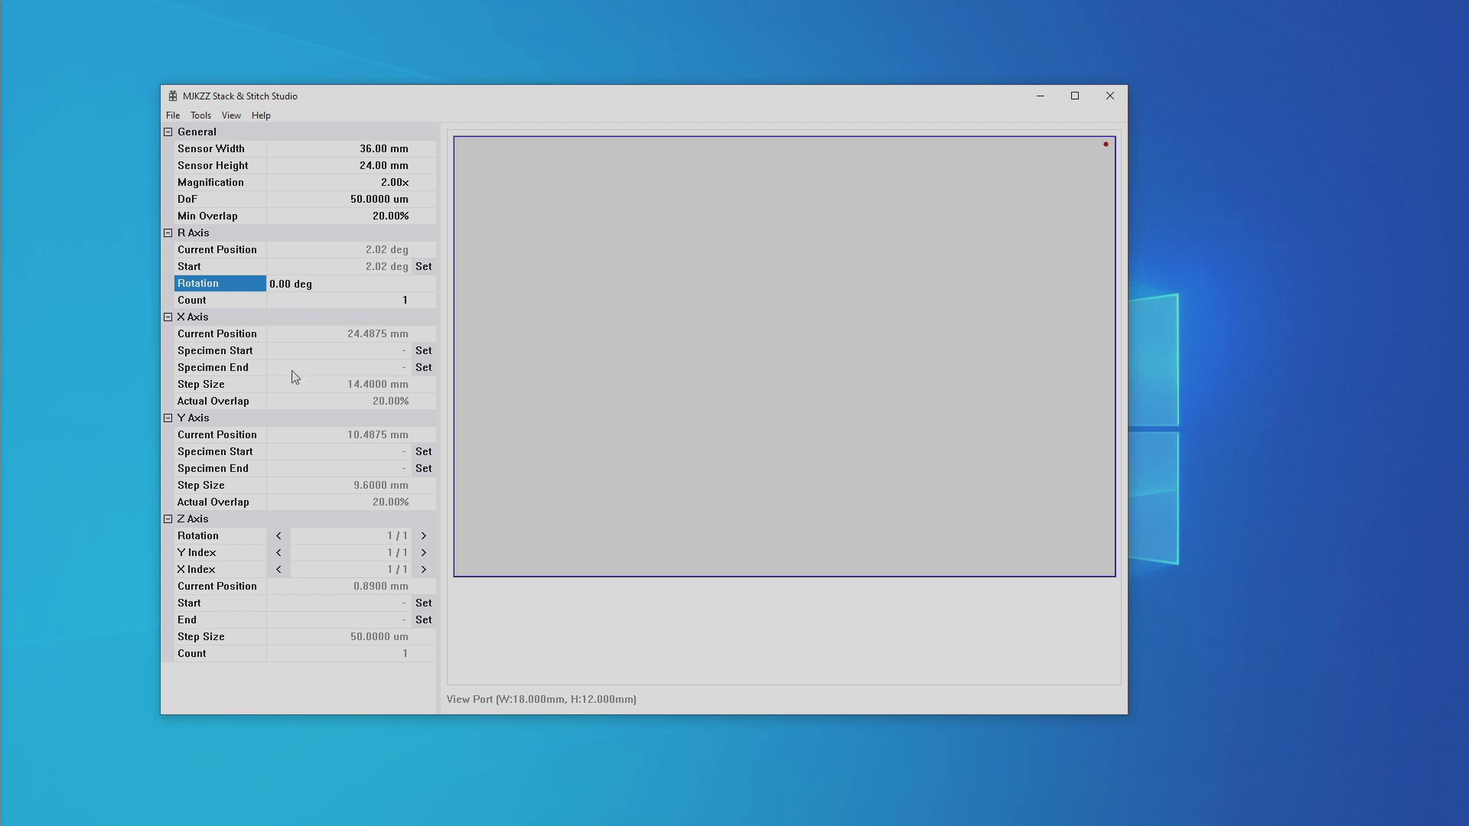
type("9")
key("Return")
left_click(302, 298)
double_click(298, 300)
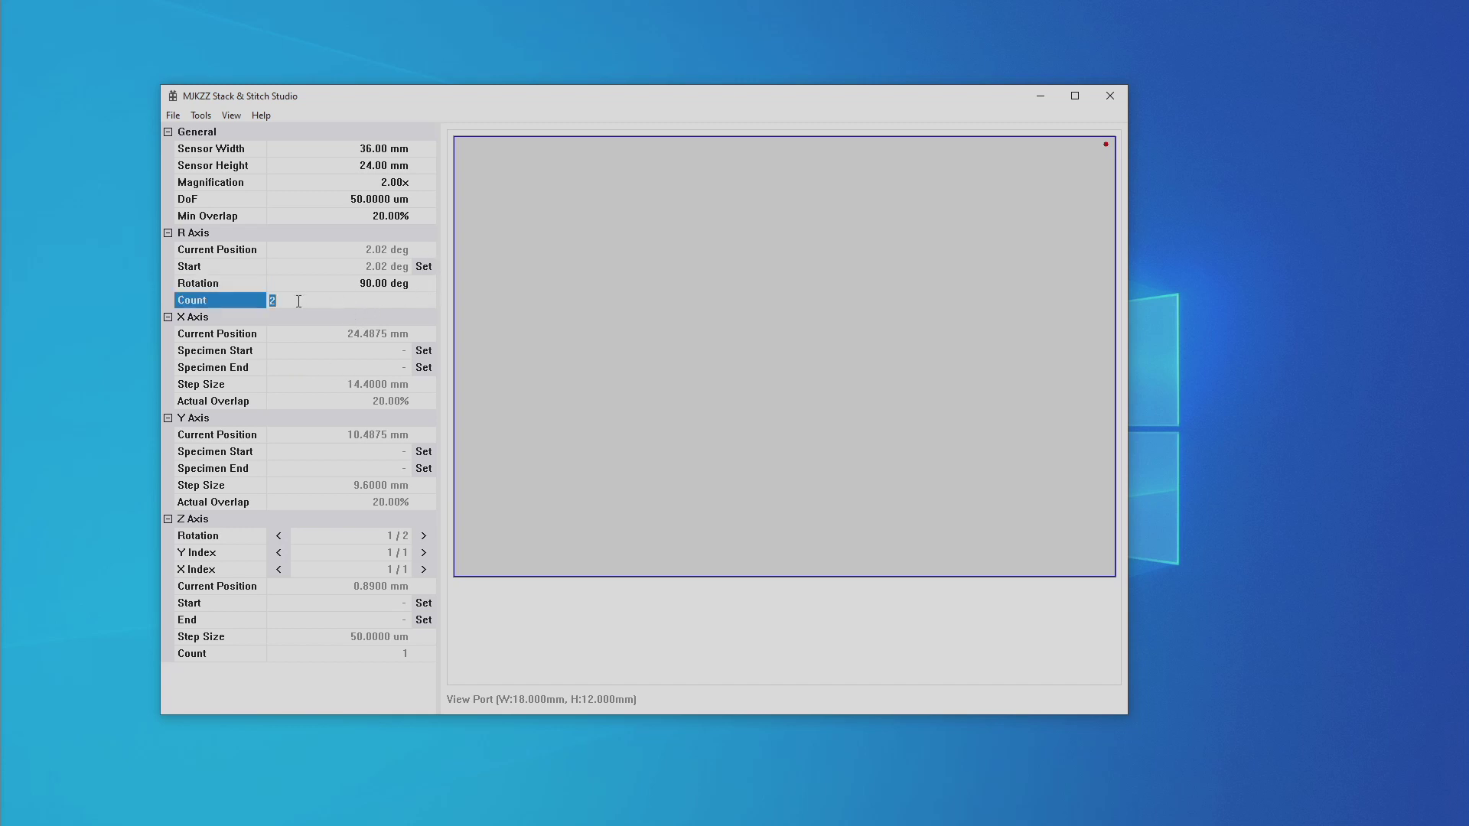
type("3")
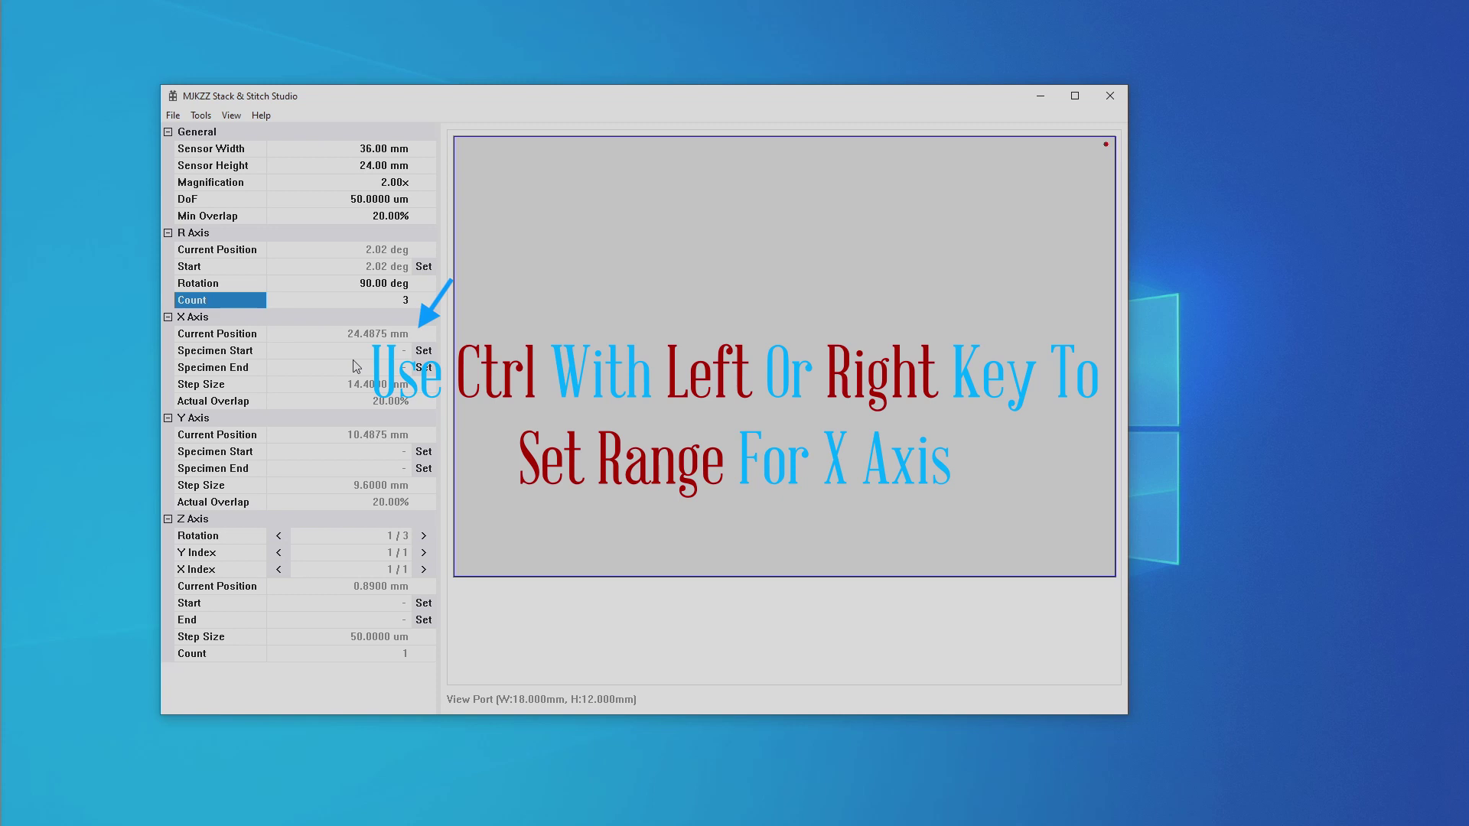
- Move the X axis to set its specimen start at 2.85 mm and specimen end at 40.1125 mm
key("ctrl+Left")
key("ctrl+Left")
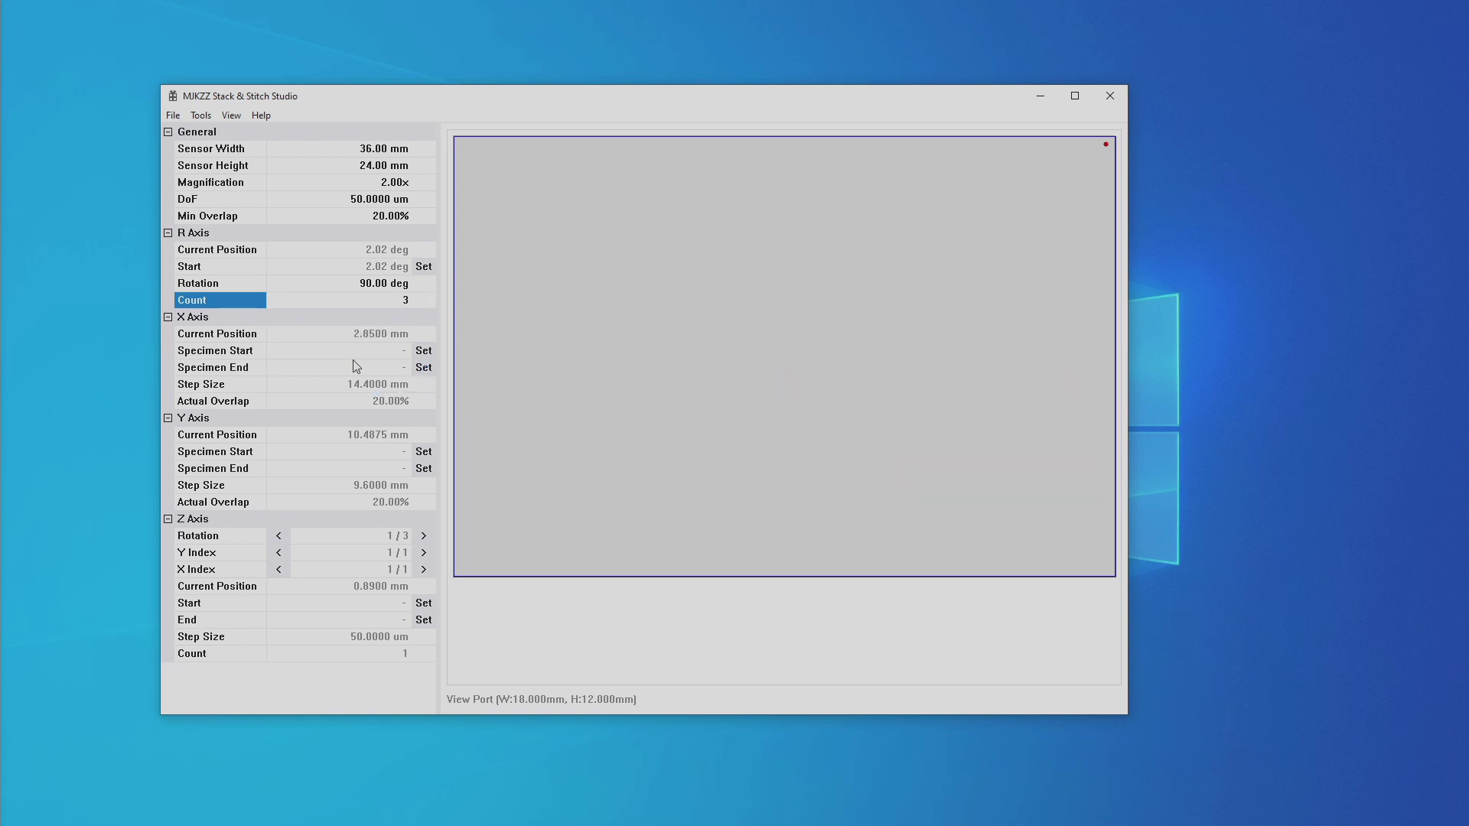
left_click(423, 350)
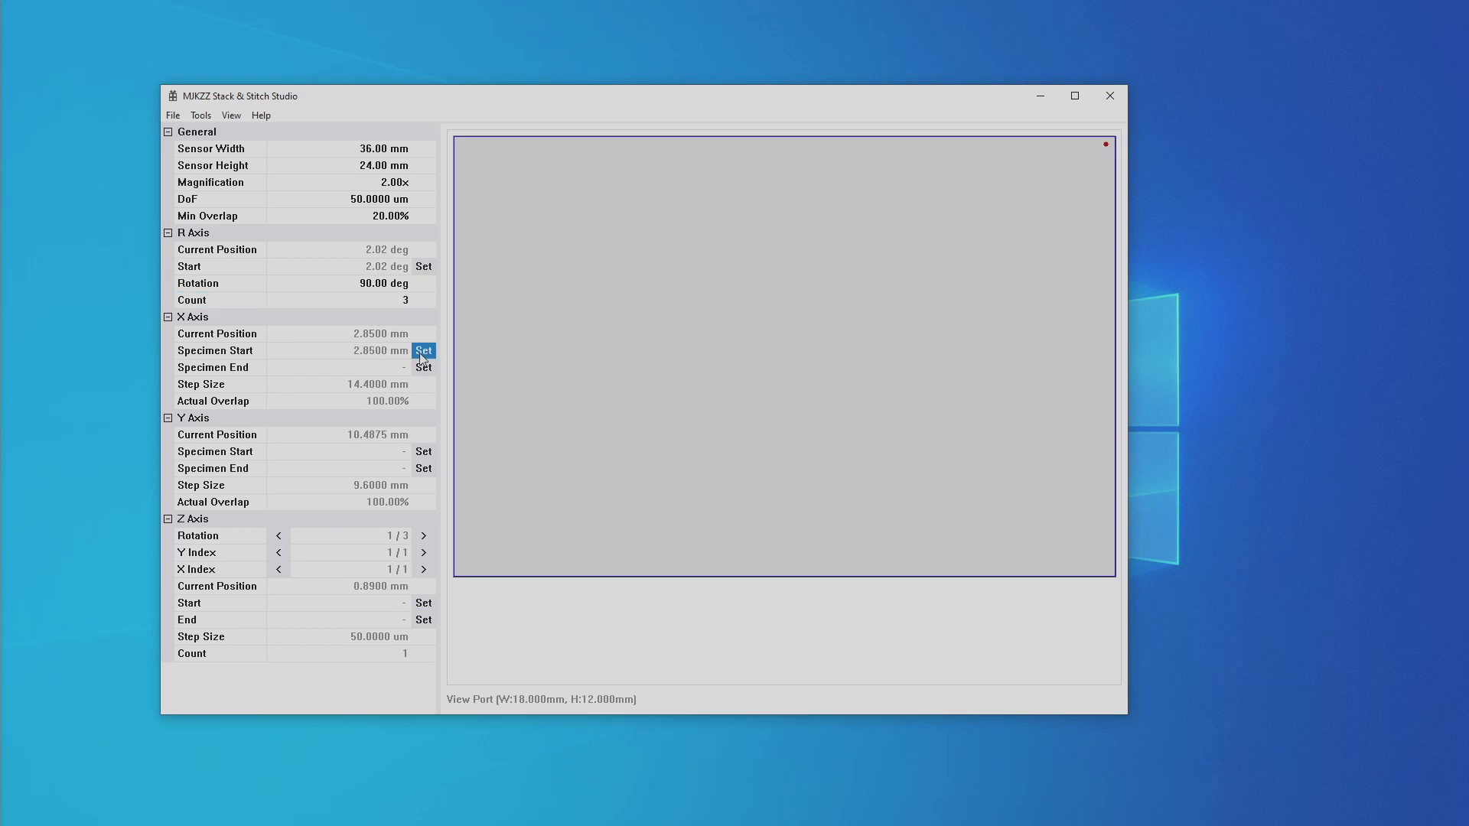
key("ctrl+Right")
left_click(423, 368)
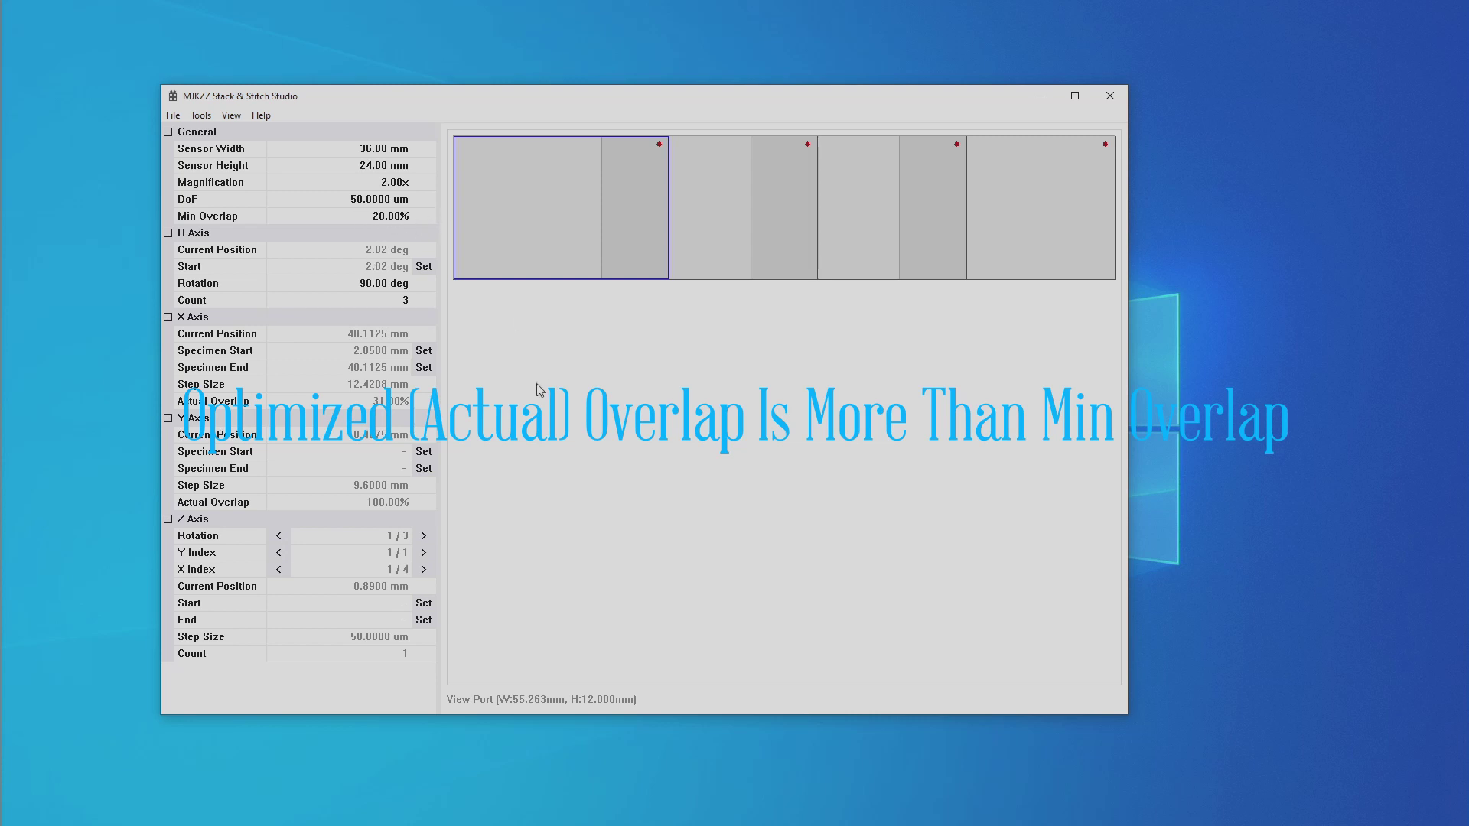
- Move the Y axis to set its specimen start at 3.4 mm and specimen end at 30.7 mm
left_click(426, 454)
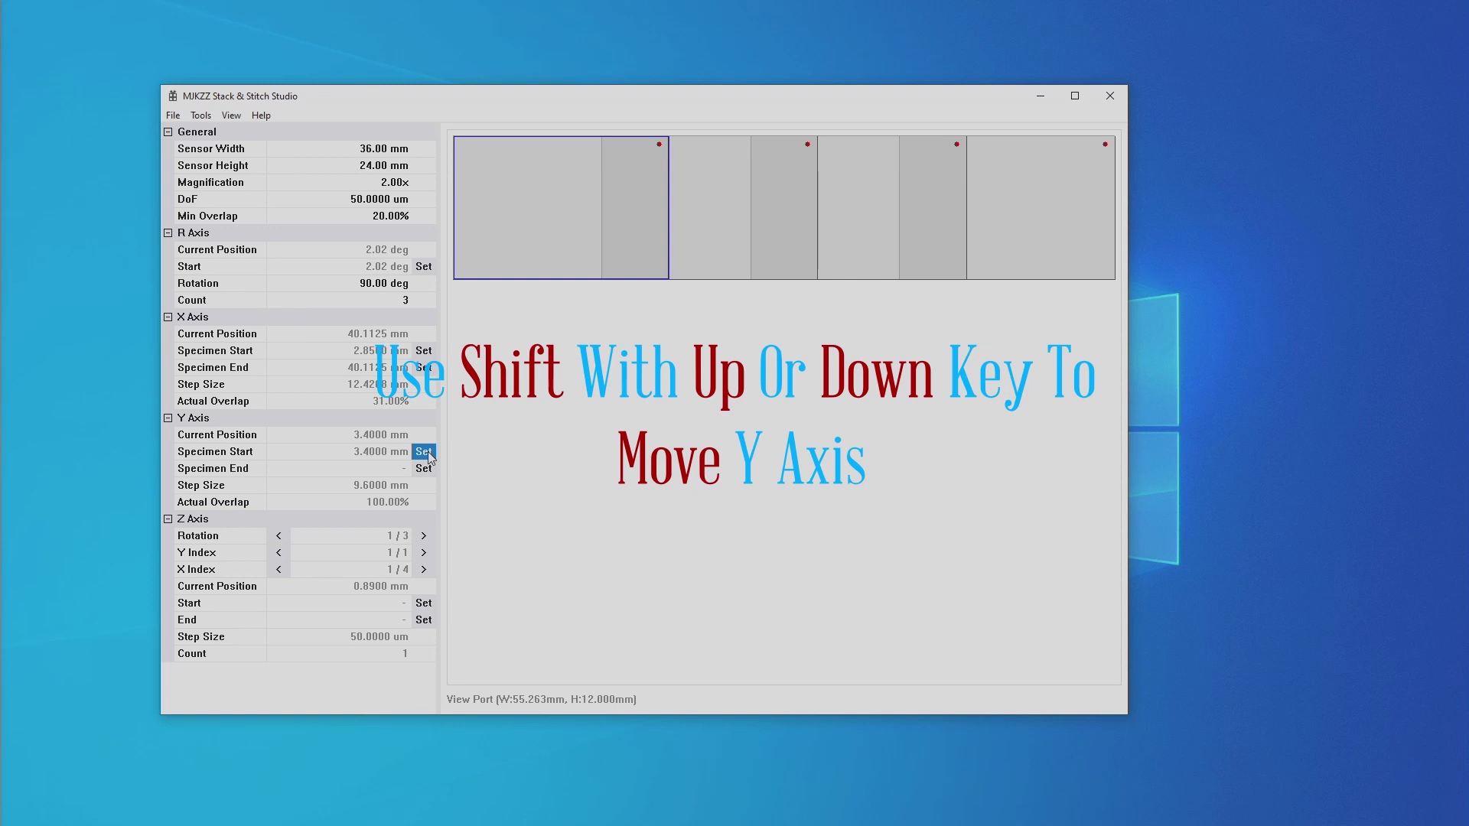
key("shift+Up")
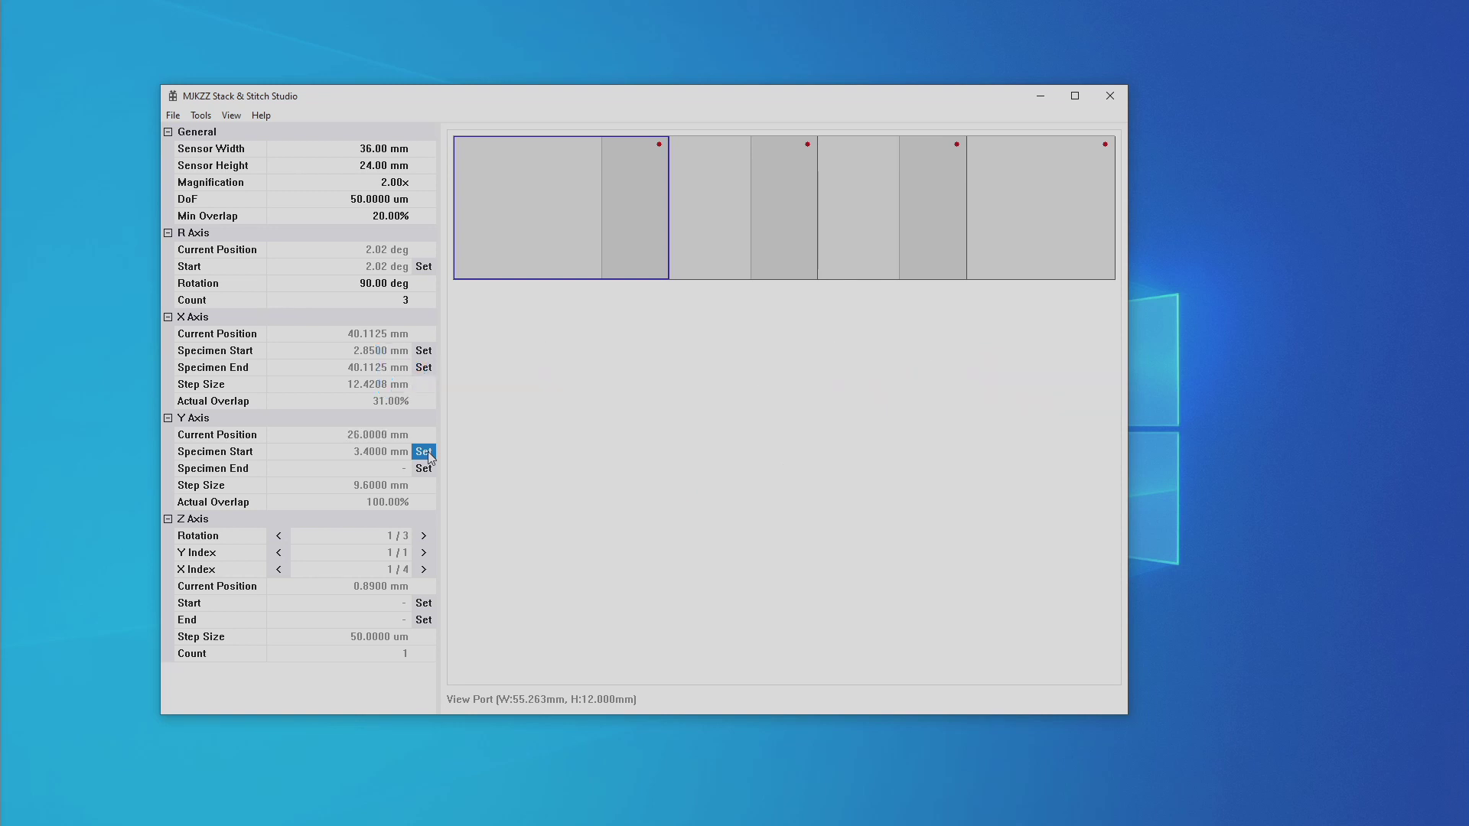
left_click(424, 468)
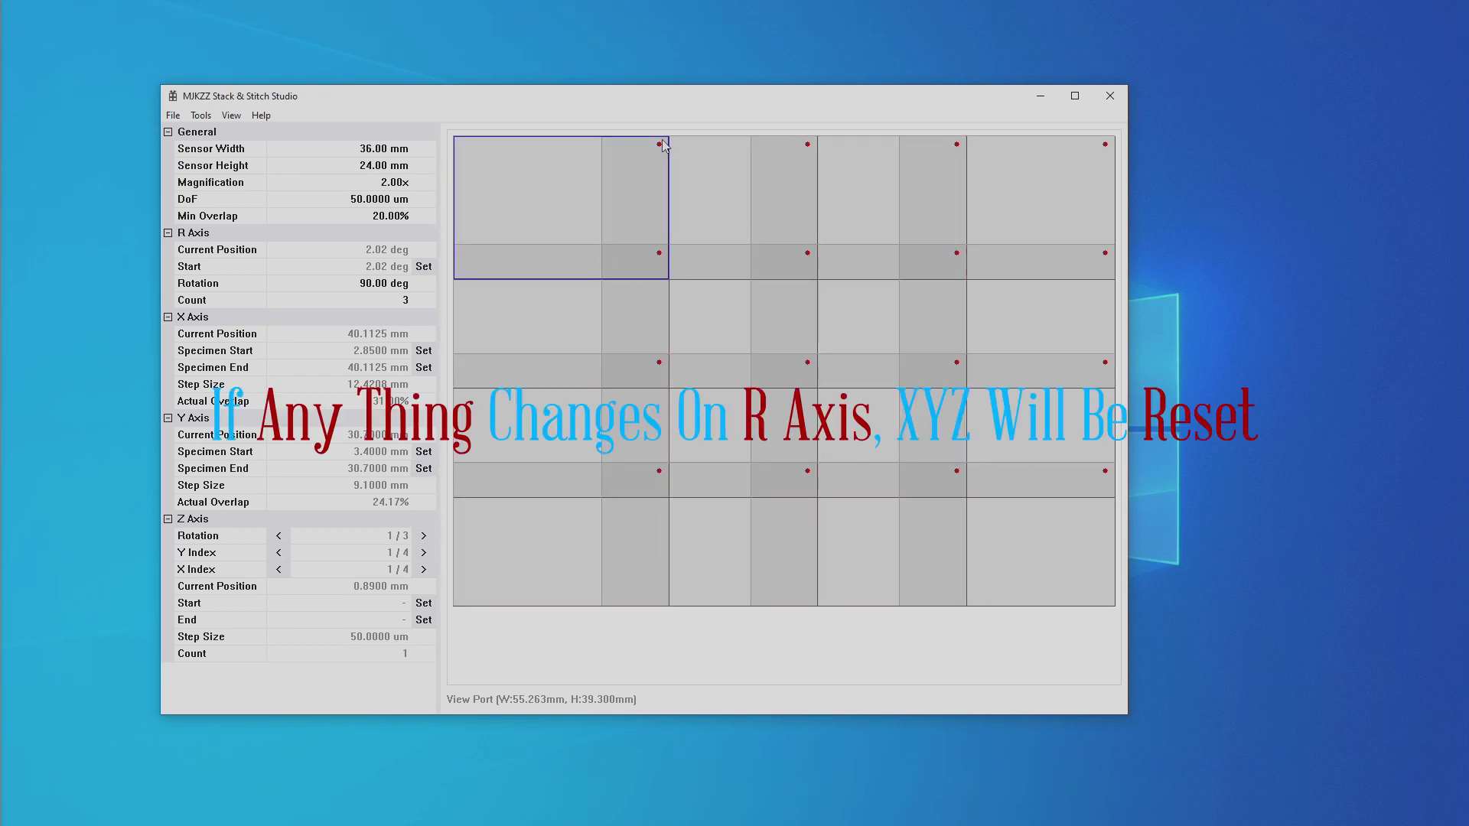
- Change the R axis count to 2
left_click(366, 302)
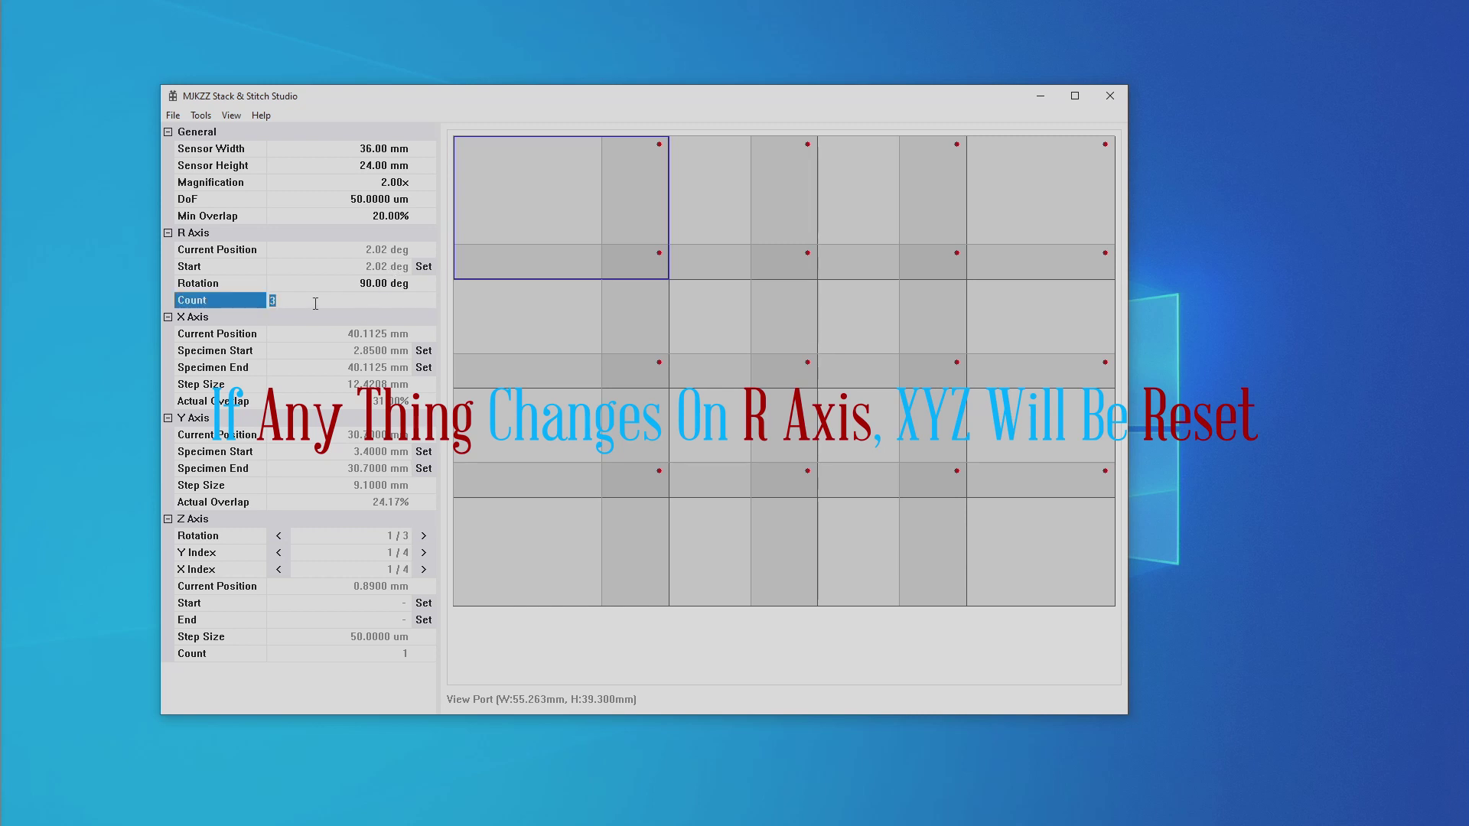
type("2")
key("Return")
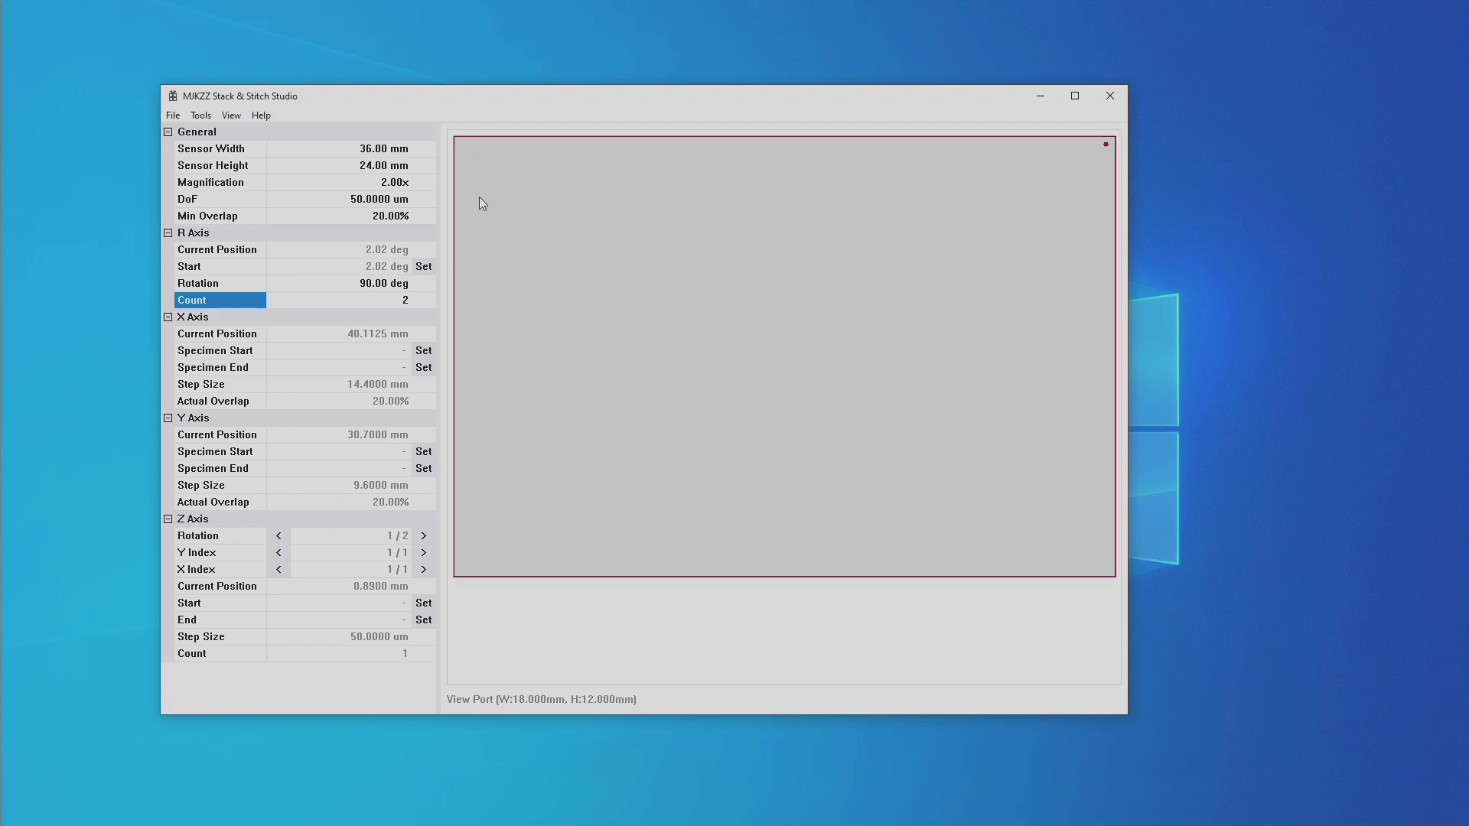
- Set the R axis rotation to 0 deg and collapse the R Axis section
left_click(358, 289)
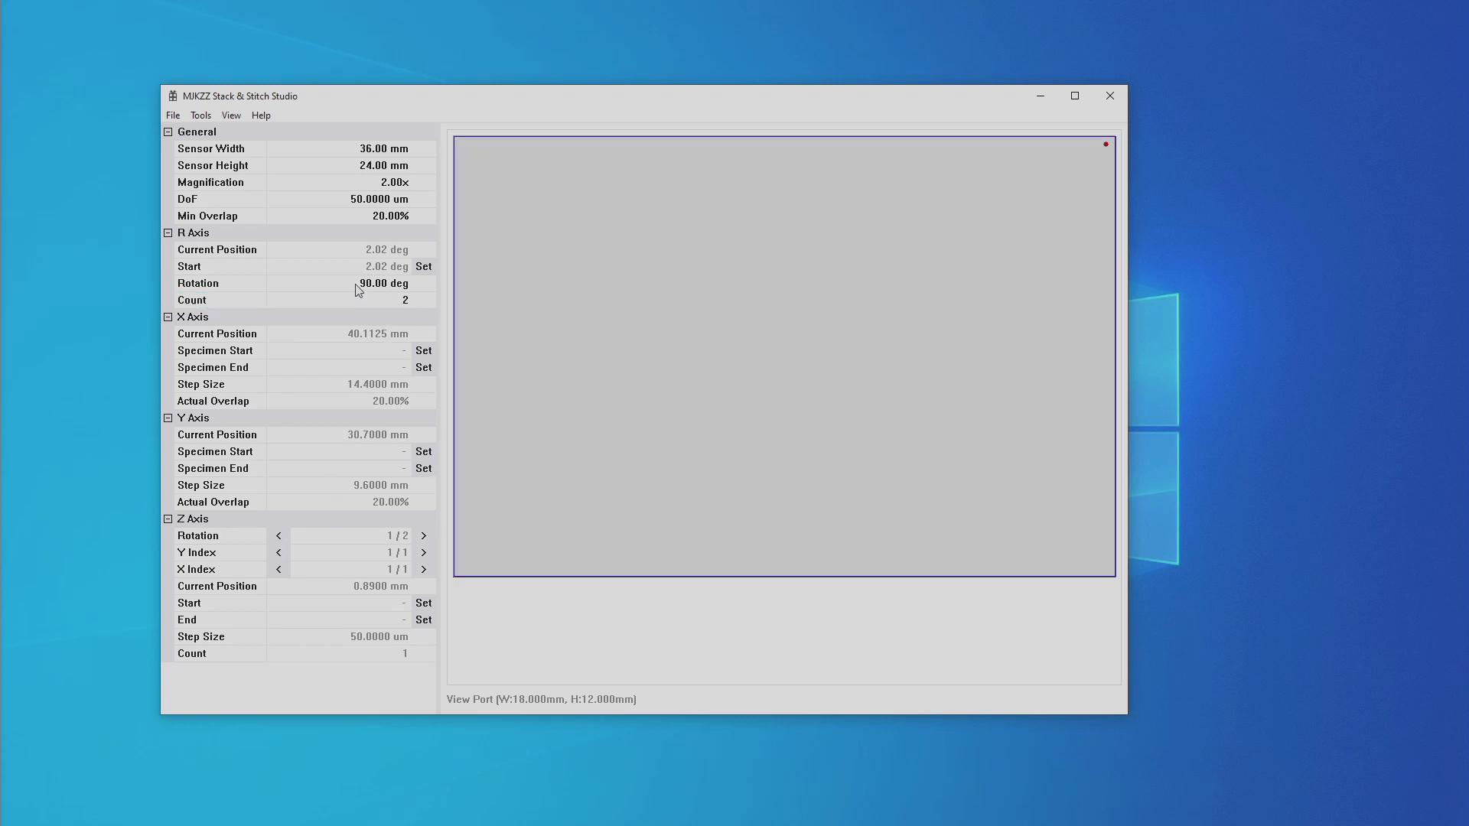
left_click(357, 289)
type("0")
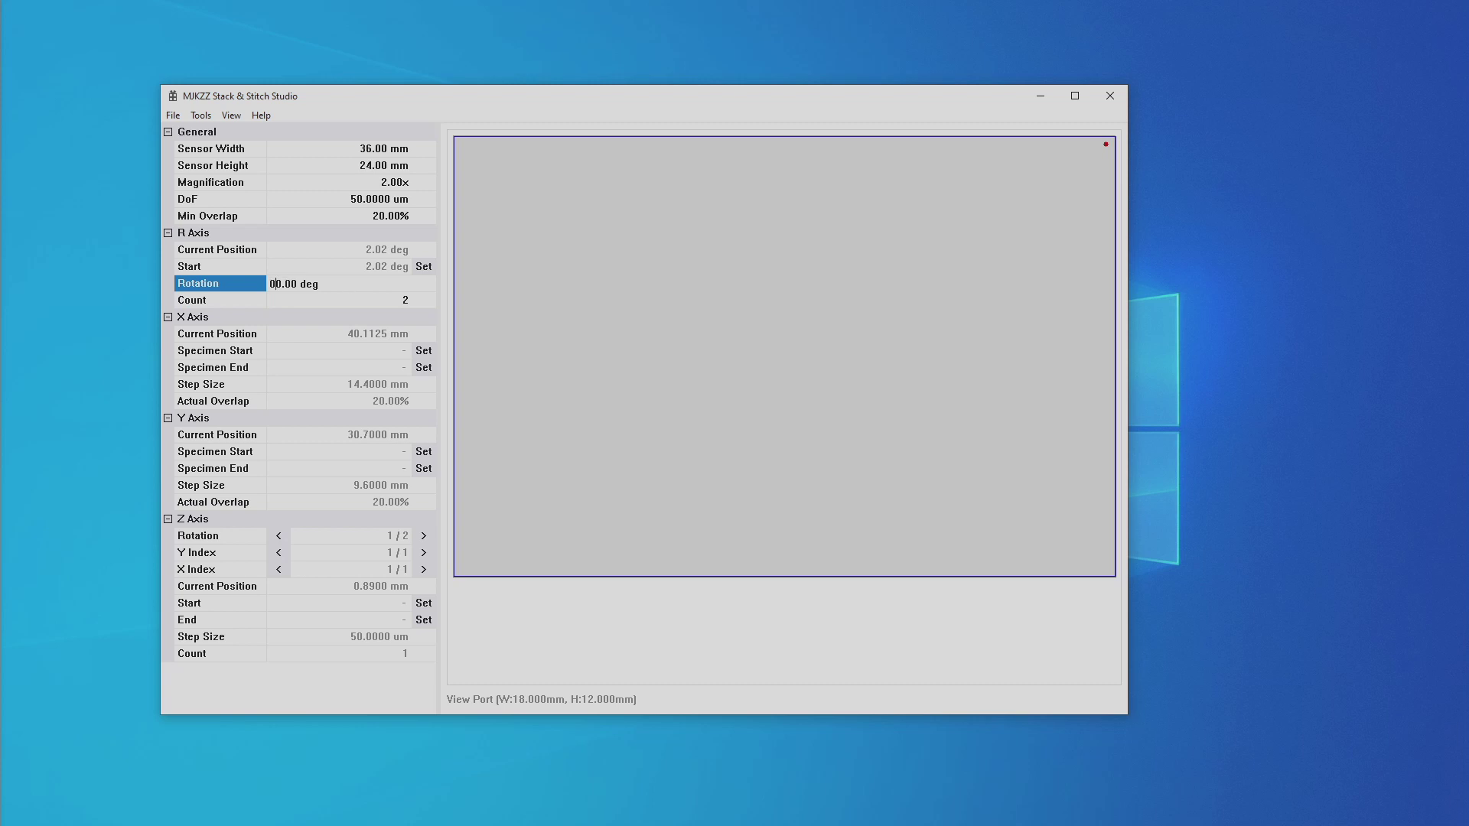
key("Return")
left_click(168, 233)
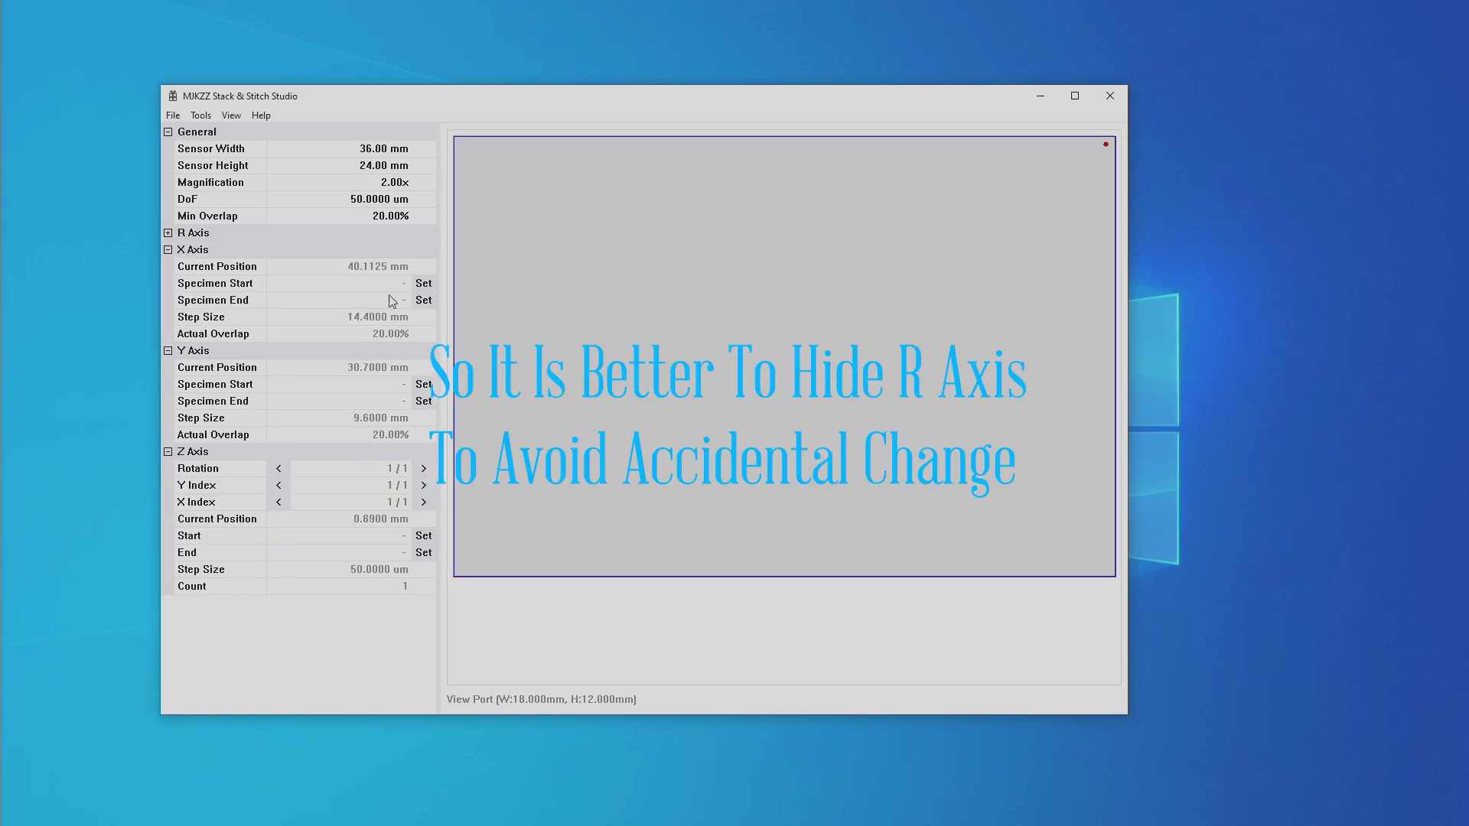
- Set the X axis specimen range from 1.1 to 40.1125 mm and the Y axis specimen range from 4.3875 to 30.7 mm
left_click(423, 300)
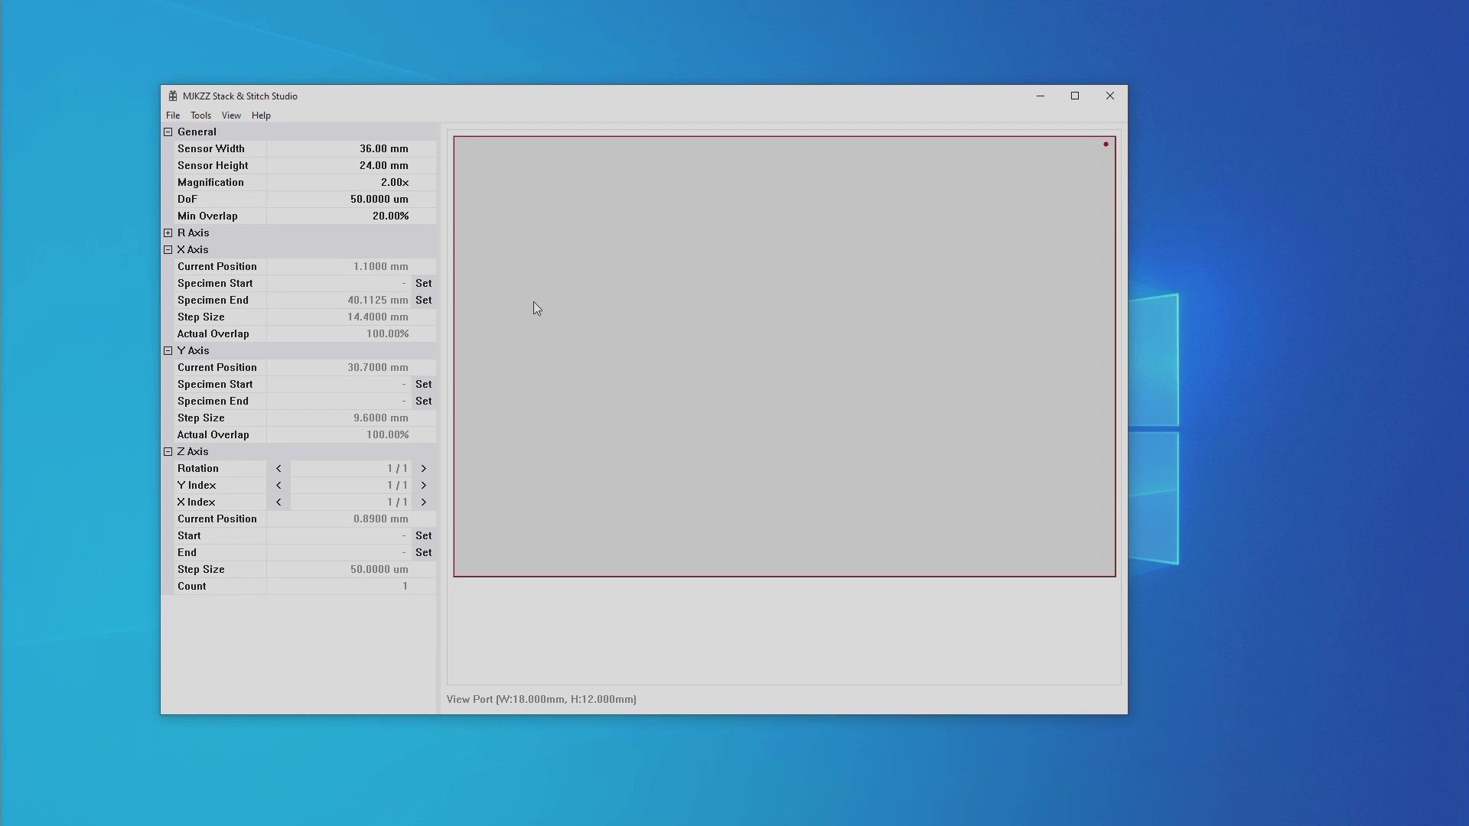
left_click(423, 283)
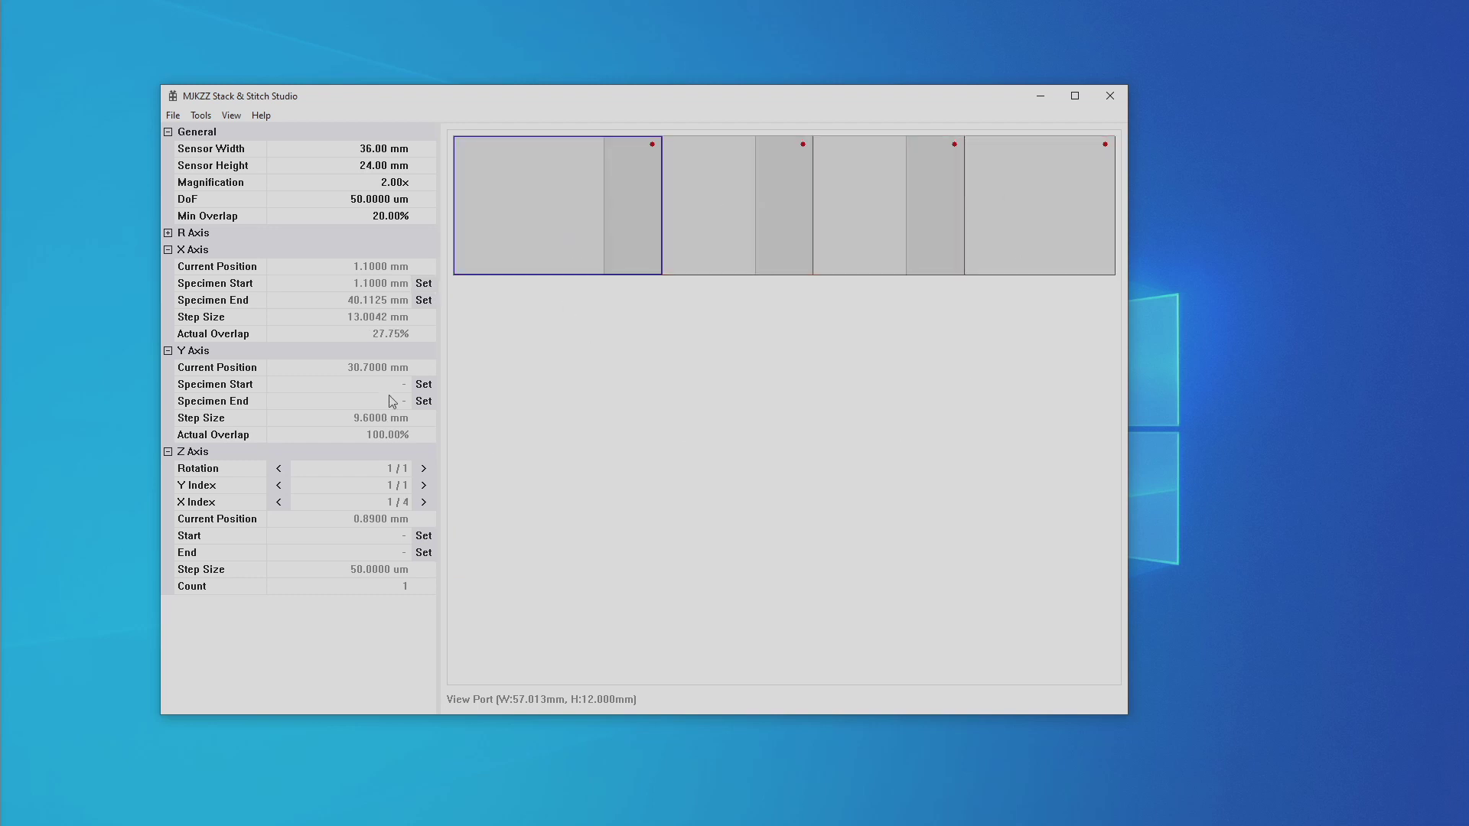
left_click(426, 407)
left_click(426, 385)
left_click(426, 385)
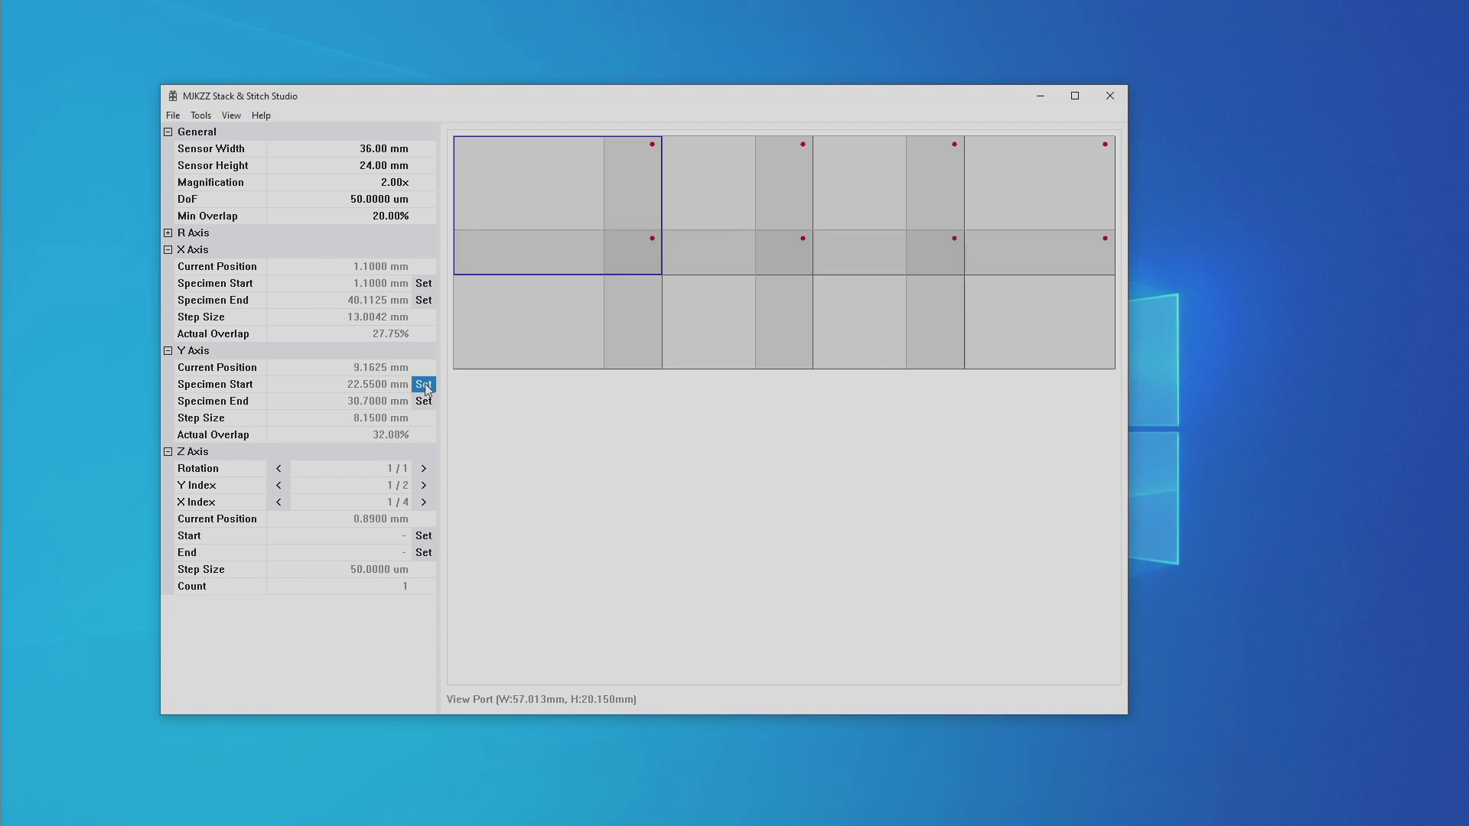
left_click(425, 386)
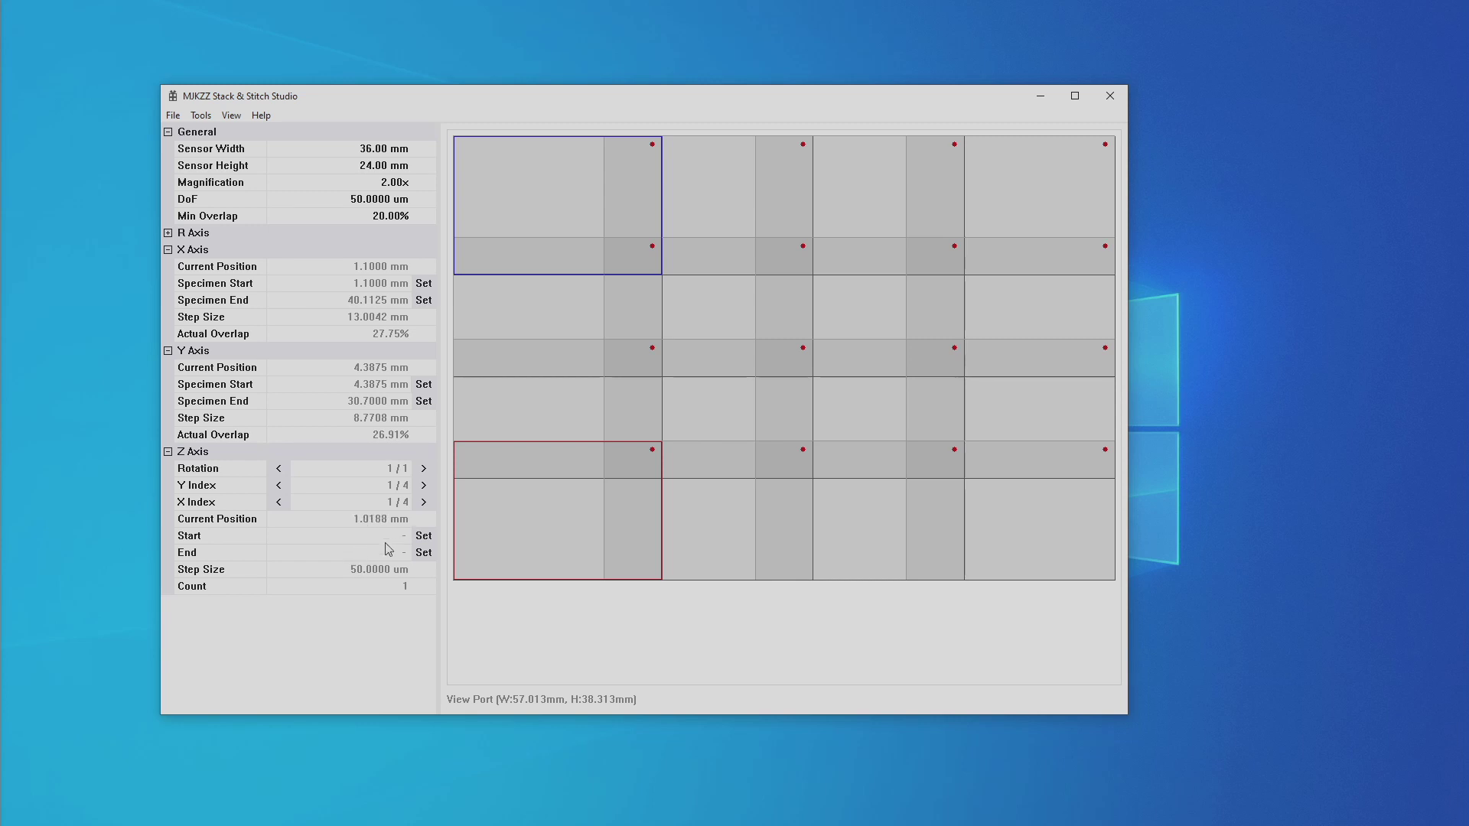
- Set the highlighted cell's Z axis start to 1.0188 mm and end to 1.1088 mm, and copy this Z range to all cells
left_click(427, 538)
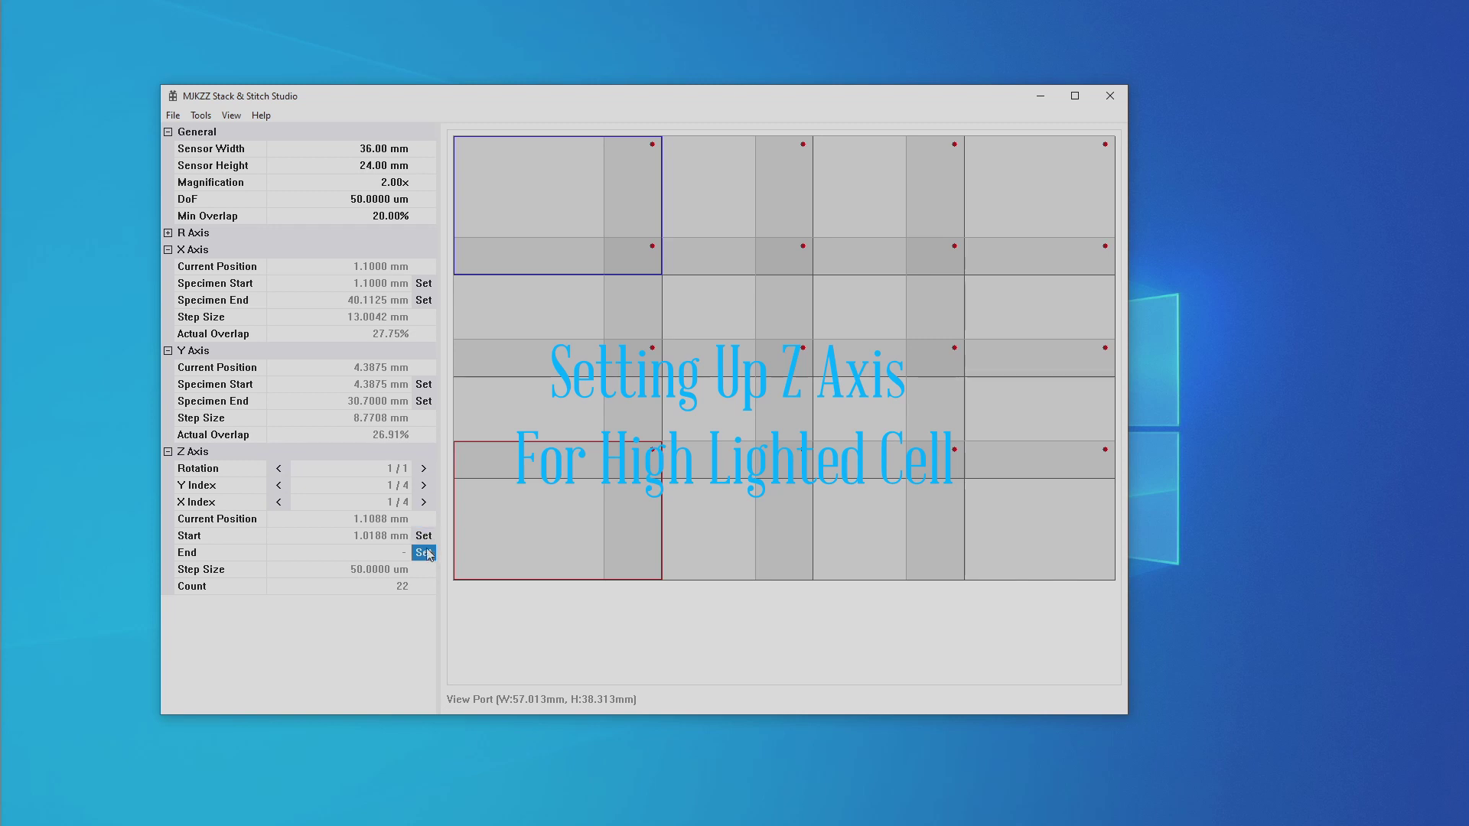
left_click(425, 553)
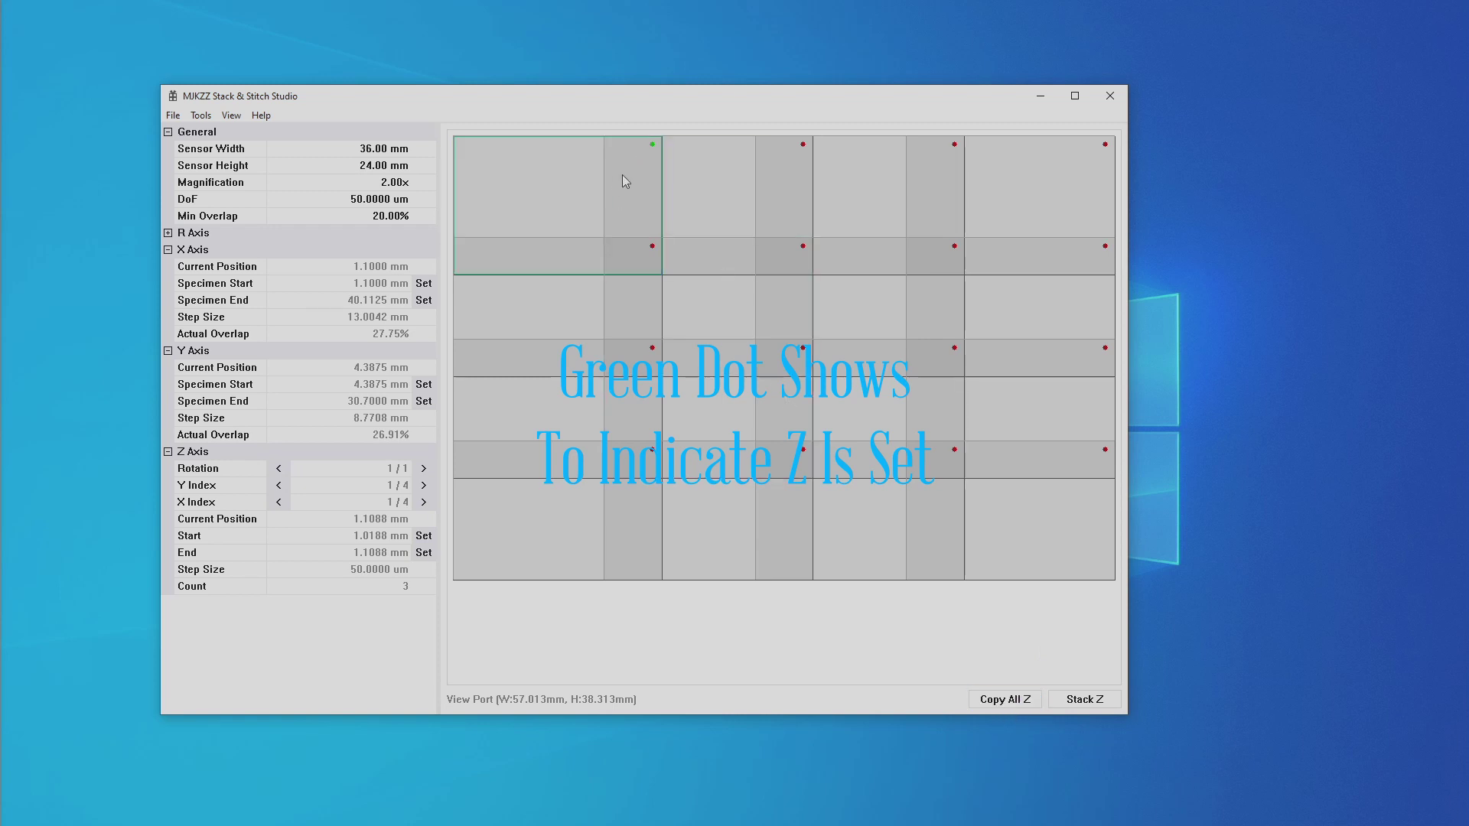
left_click(1023, 701)
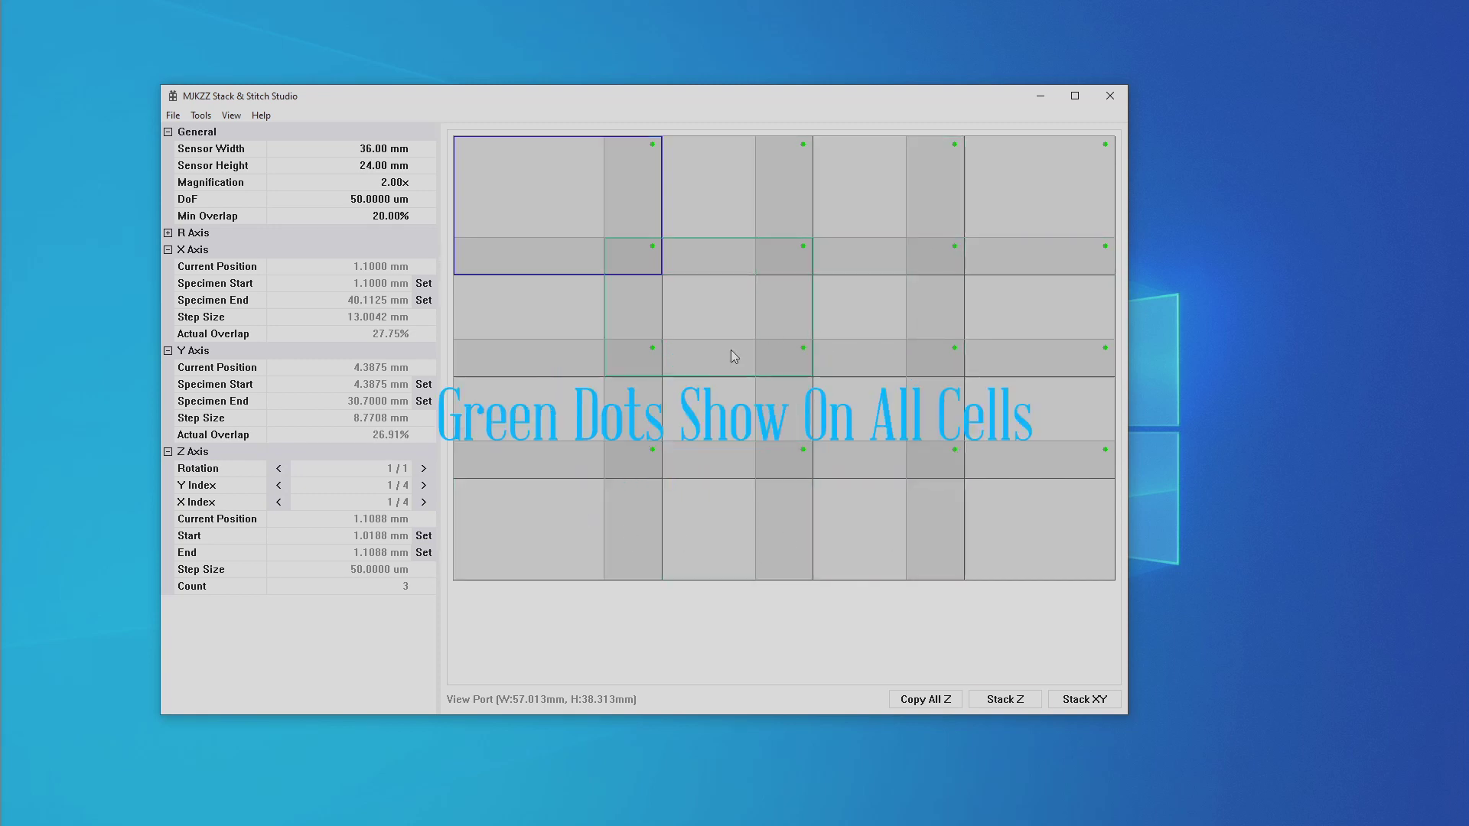
- Start the XY stack over all cells, pause and resume it, and stop it before completion
left_click(1105, 699)
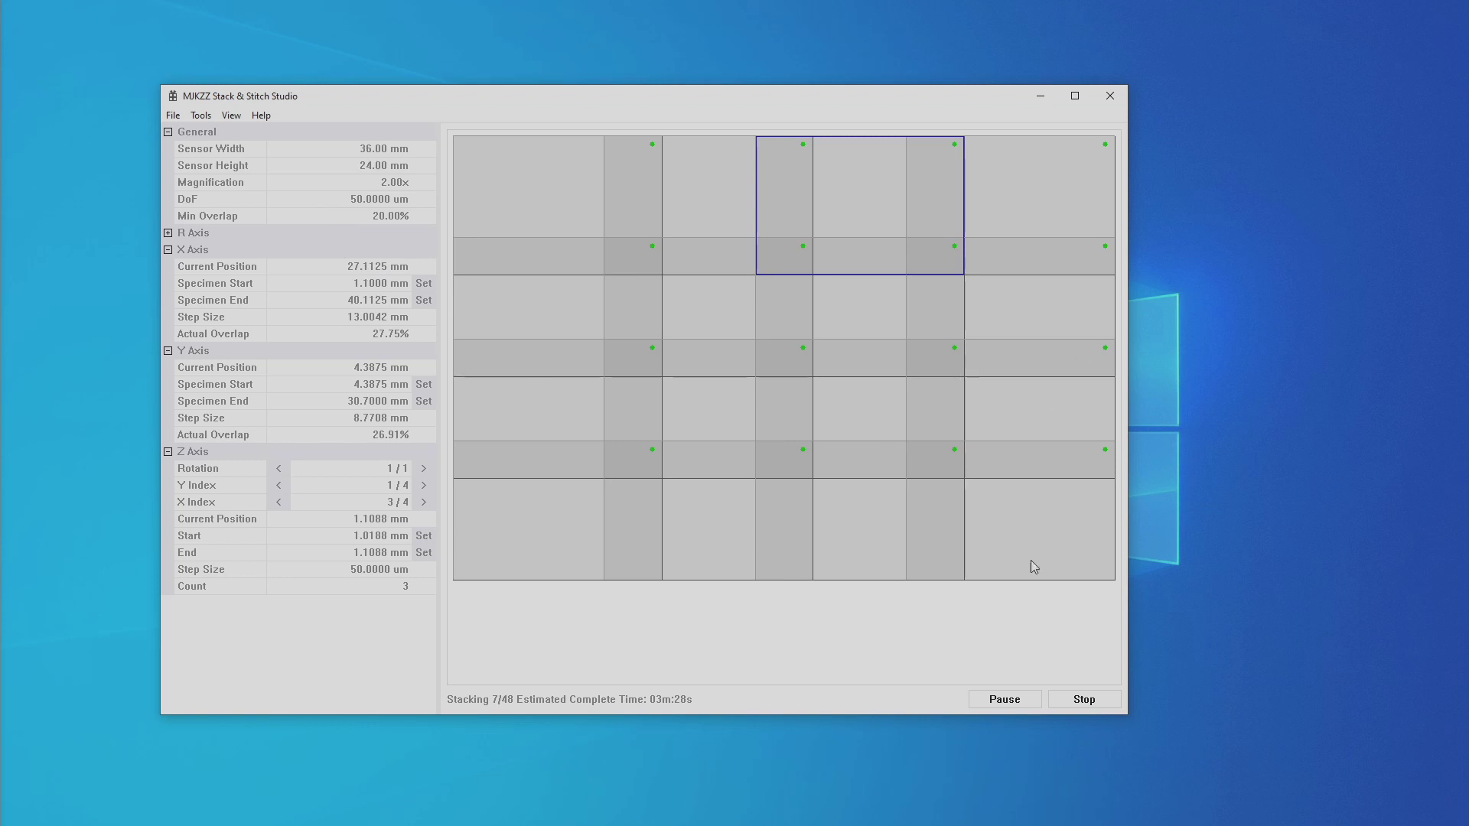
left_click(999, 699)
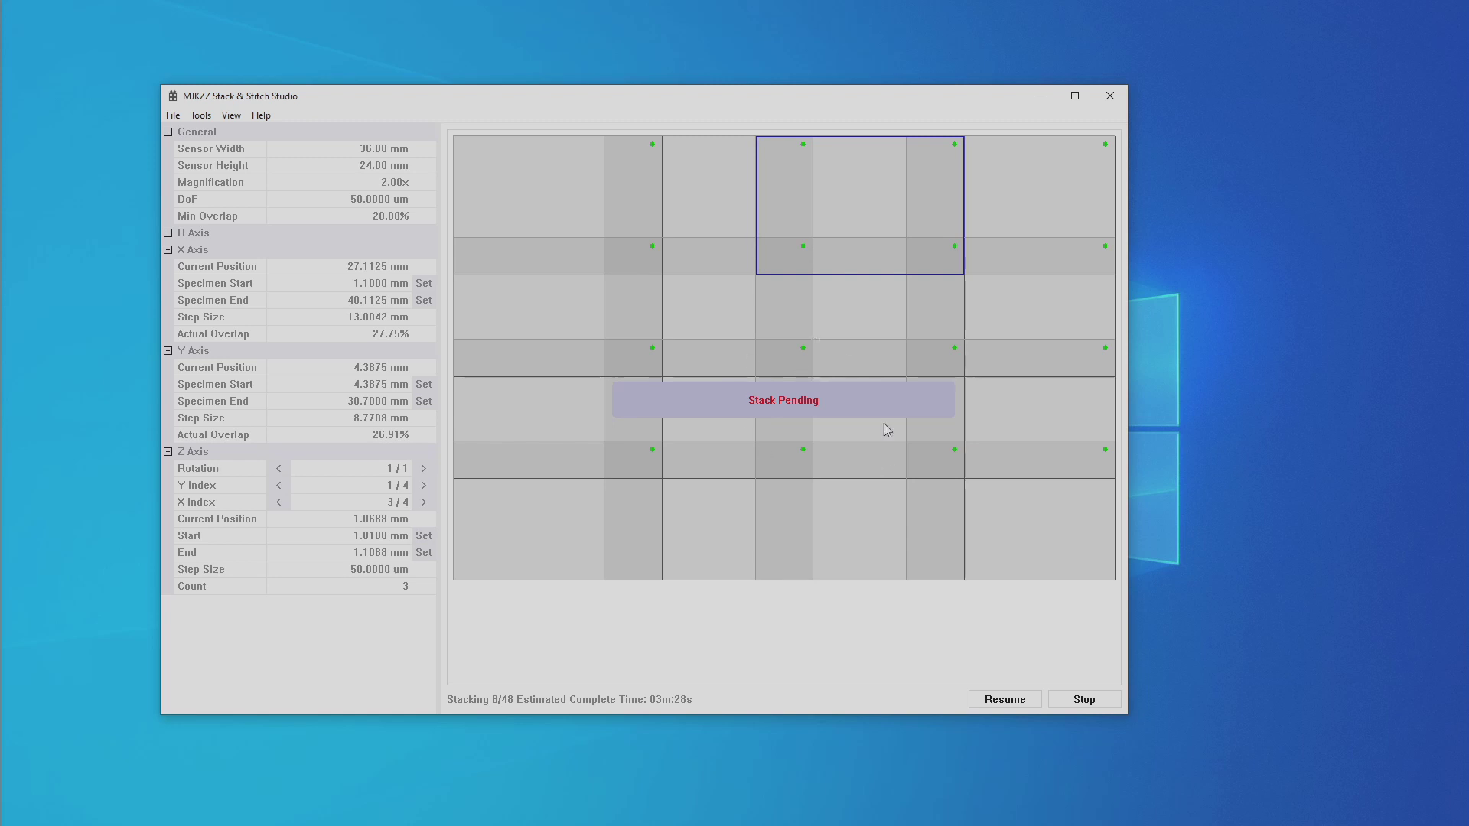
left_click(1005, 701)
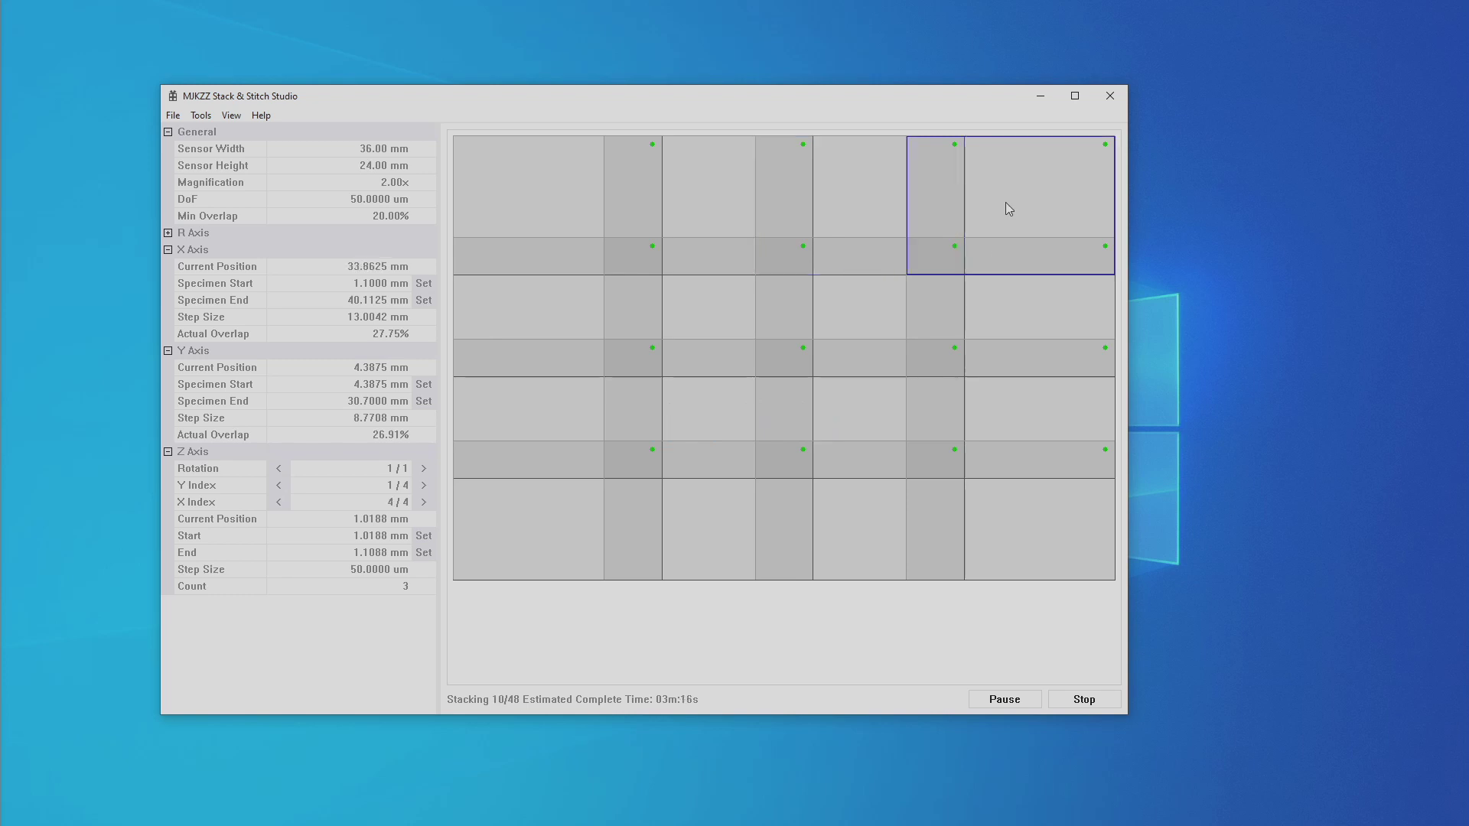
left_click(1084, 699)
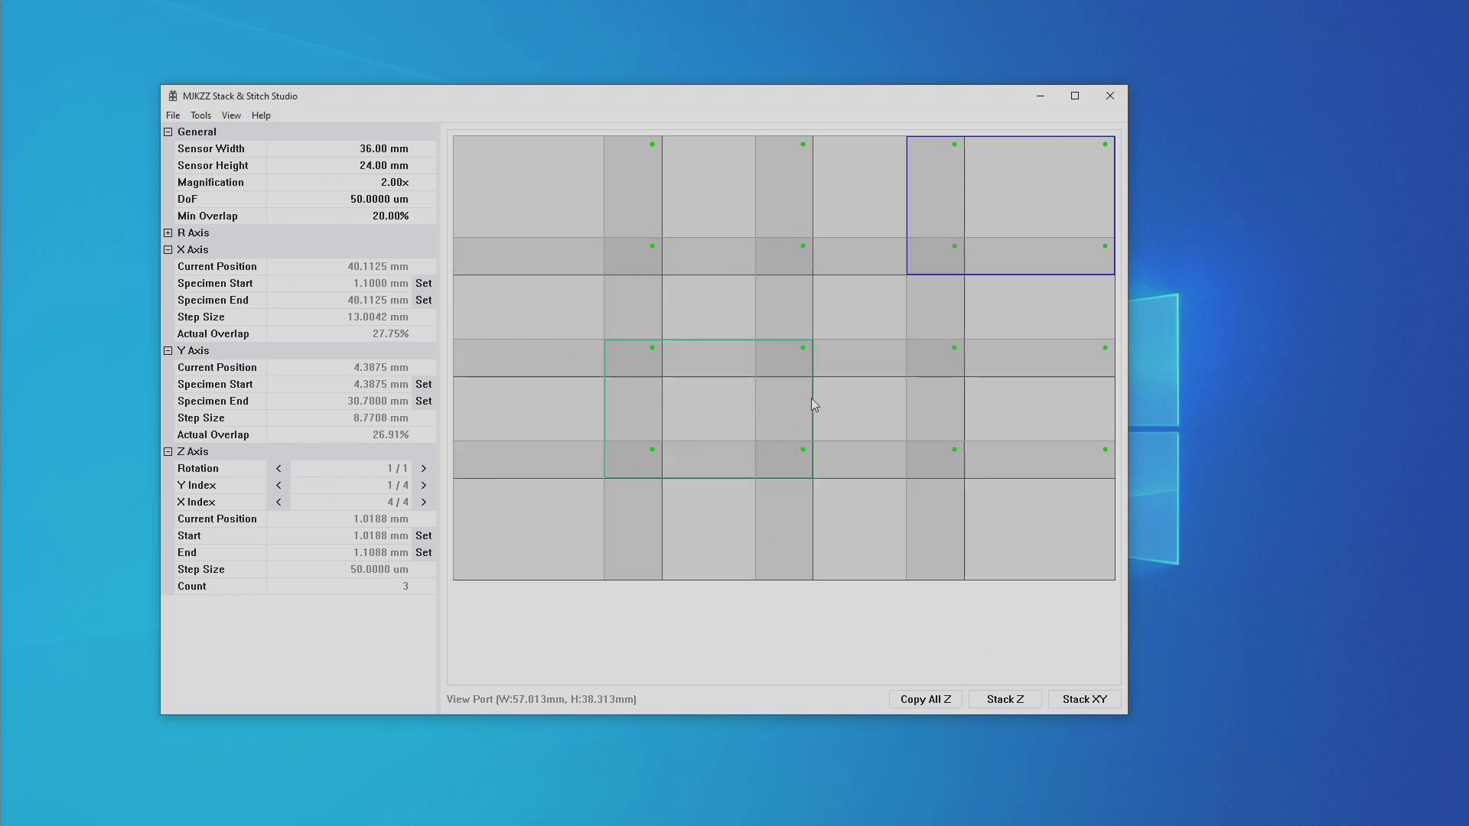
- Move the XY axes between the first and last cells of the grid, ending at the first cell
left_click(844, 410)
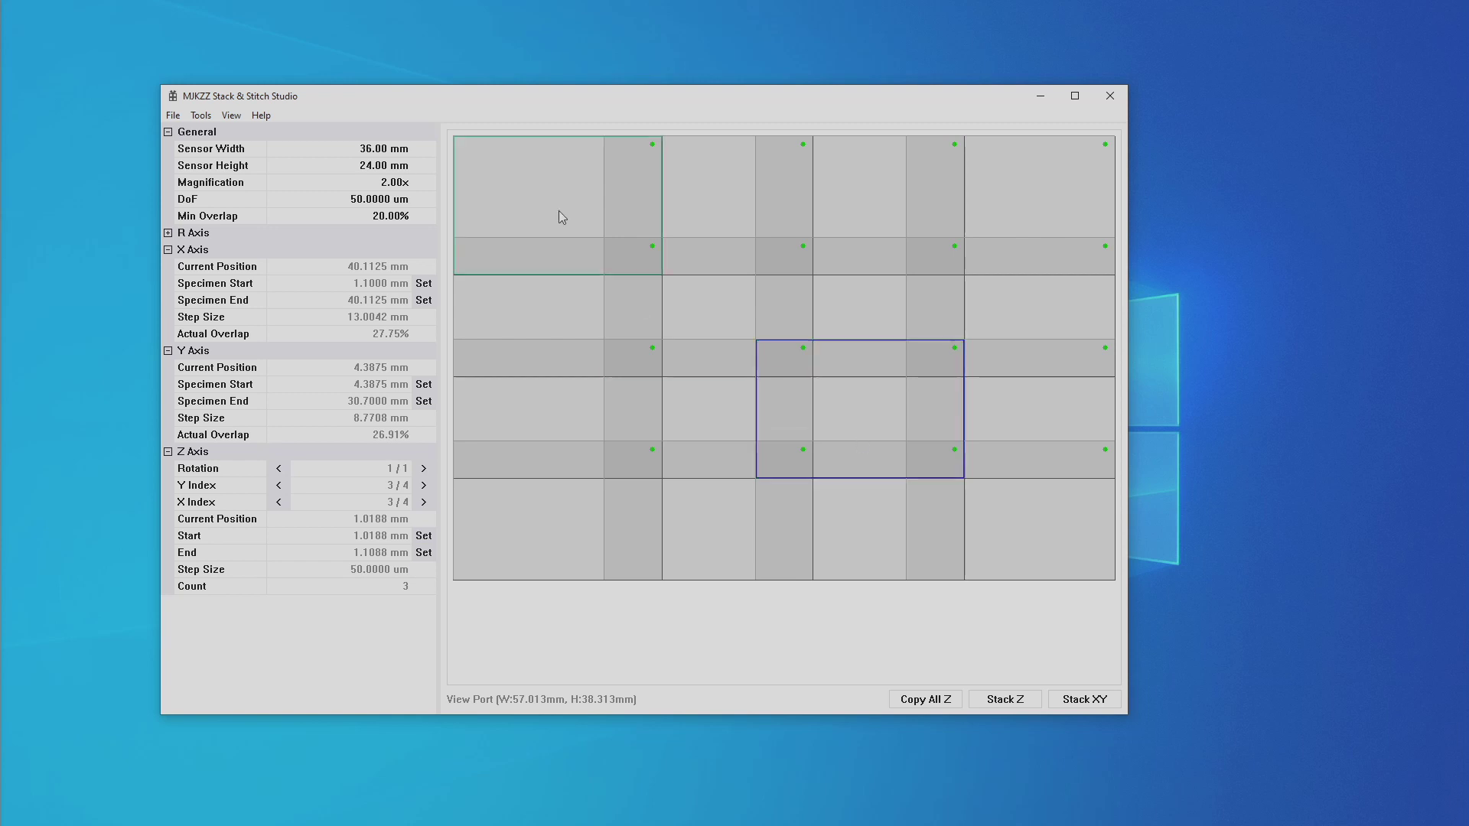
left_click(543, 187)
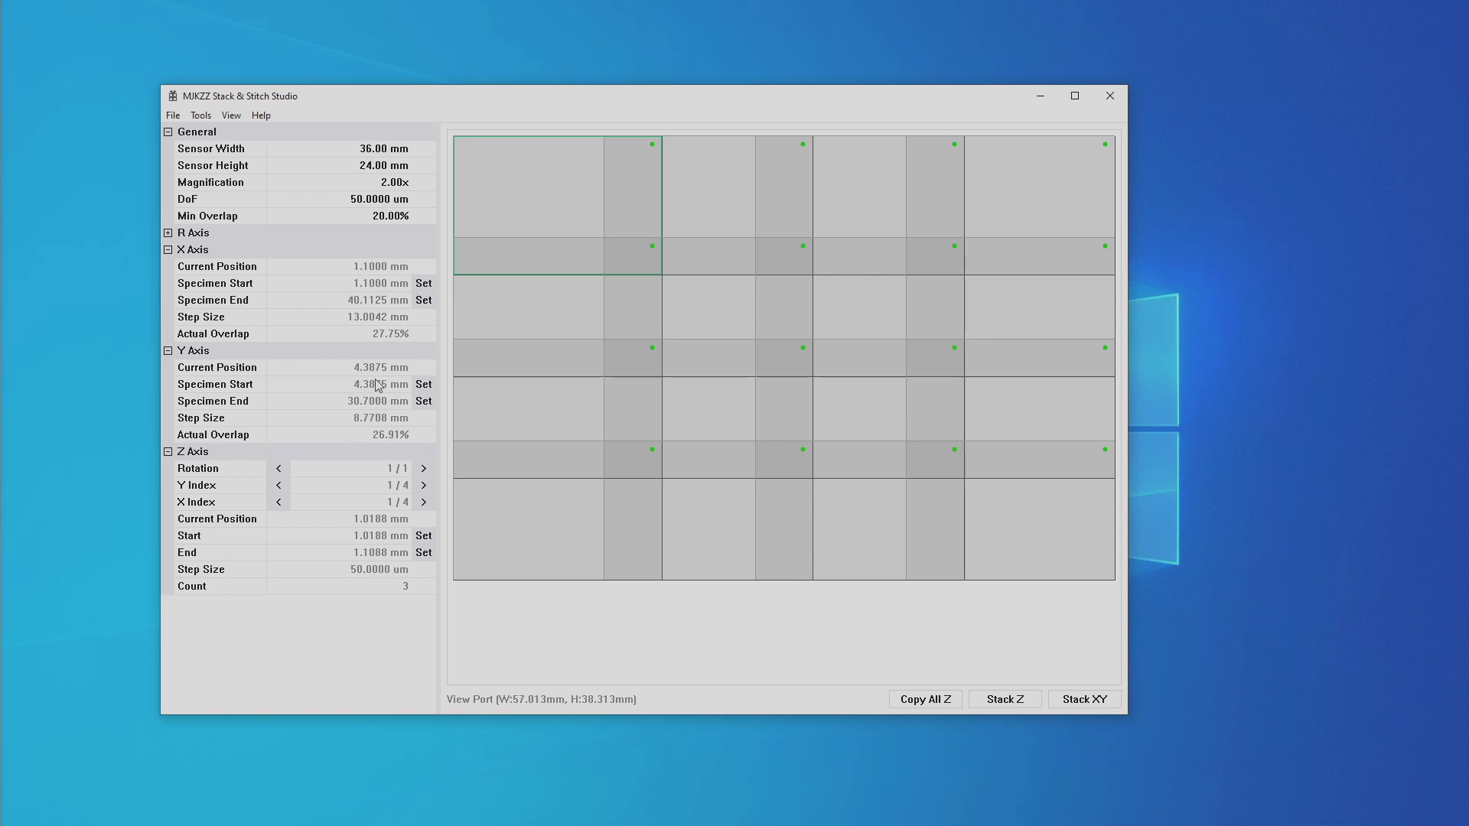
double_click(1053, 523)
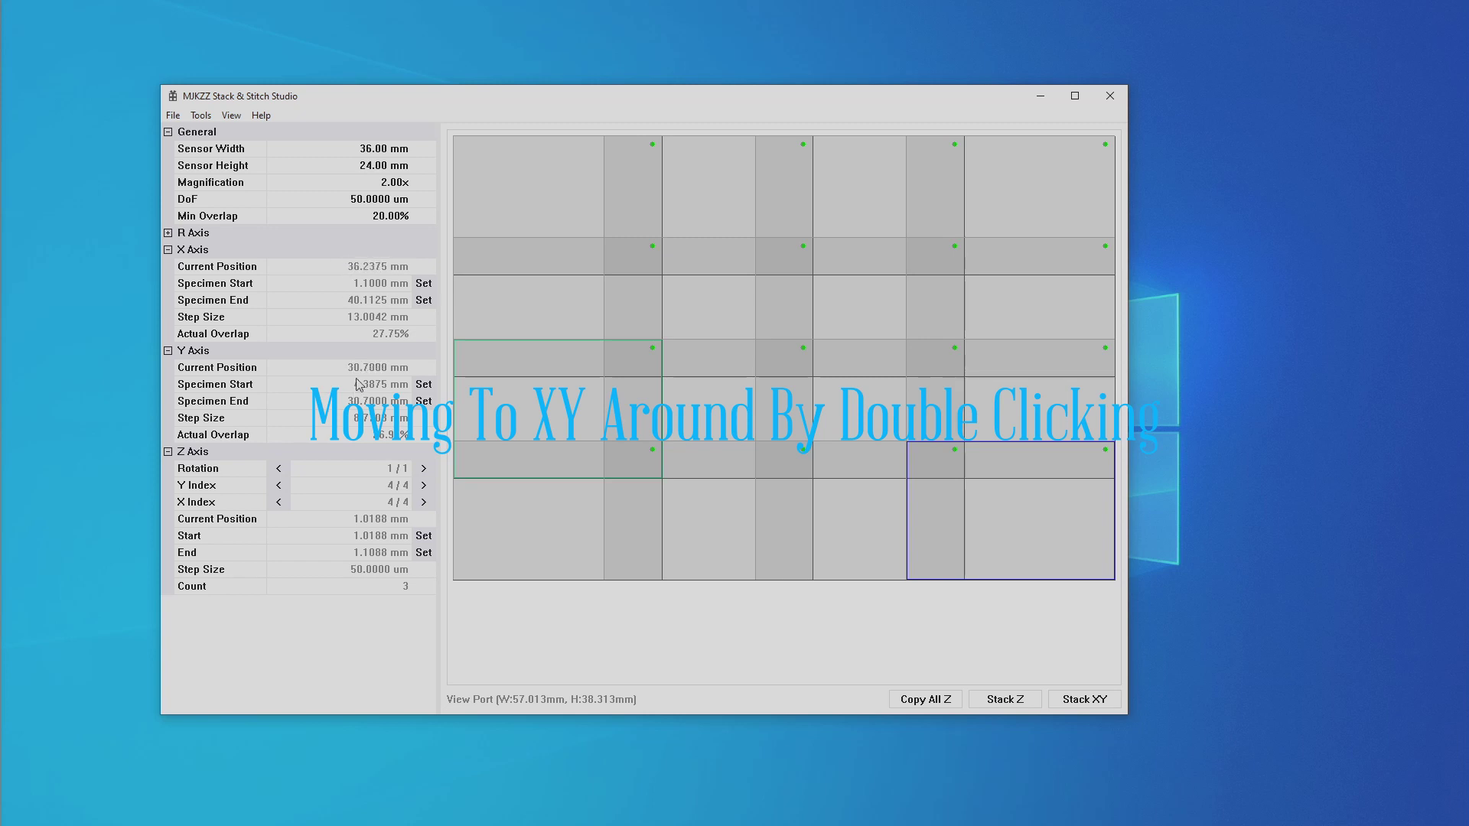
double_click(557, 213)
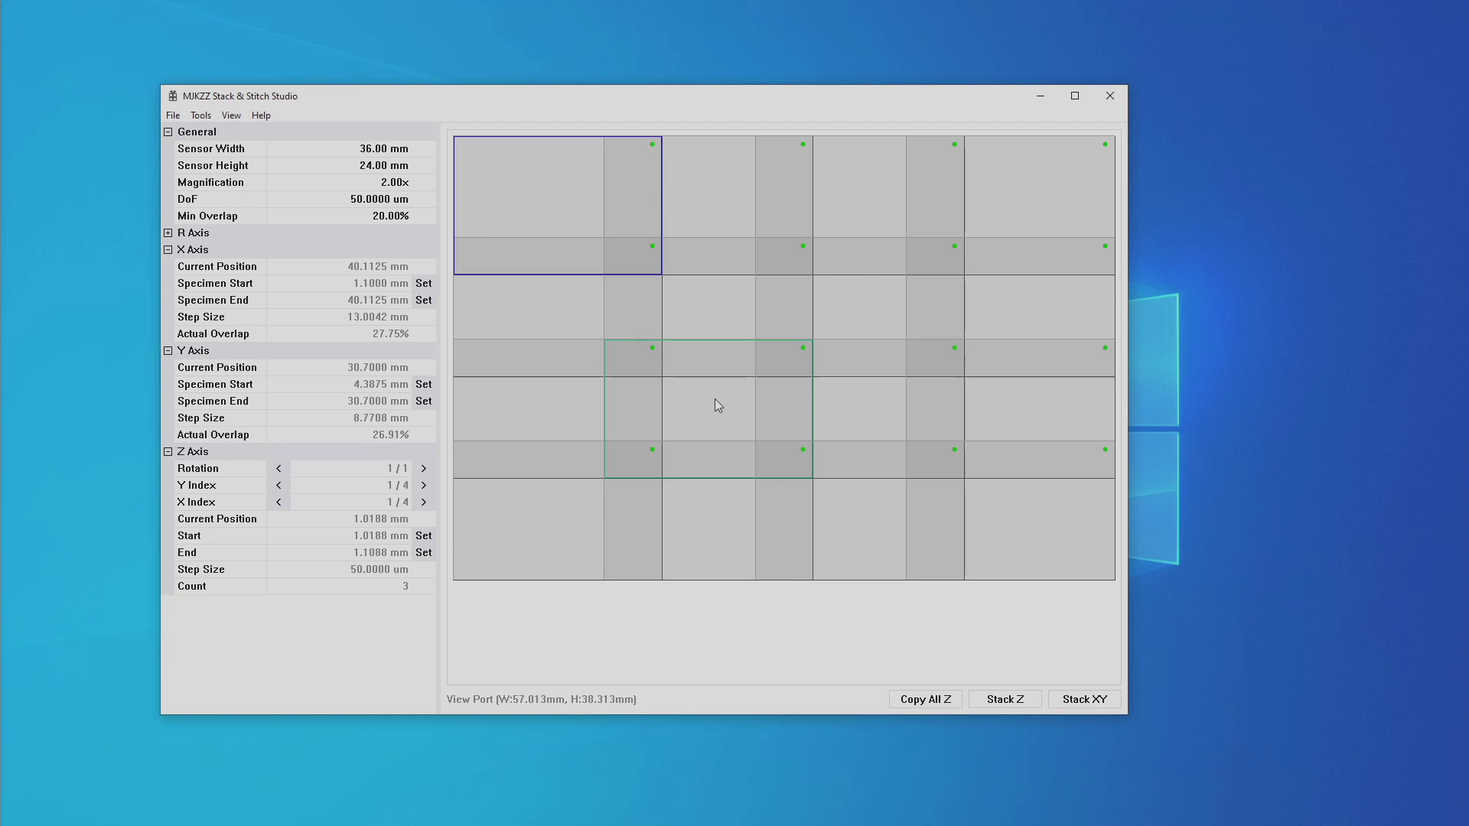
key("Home")
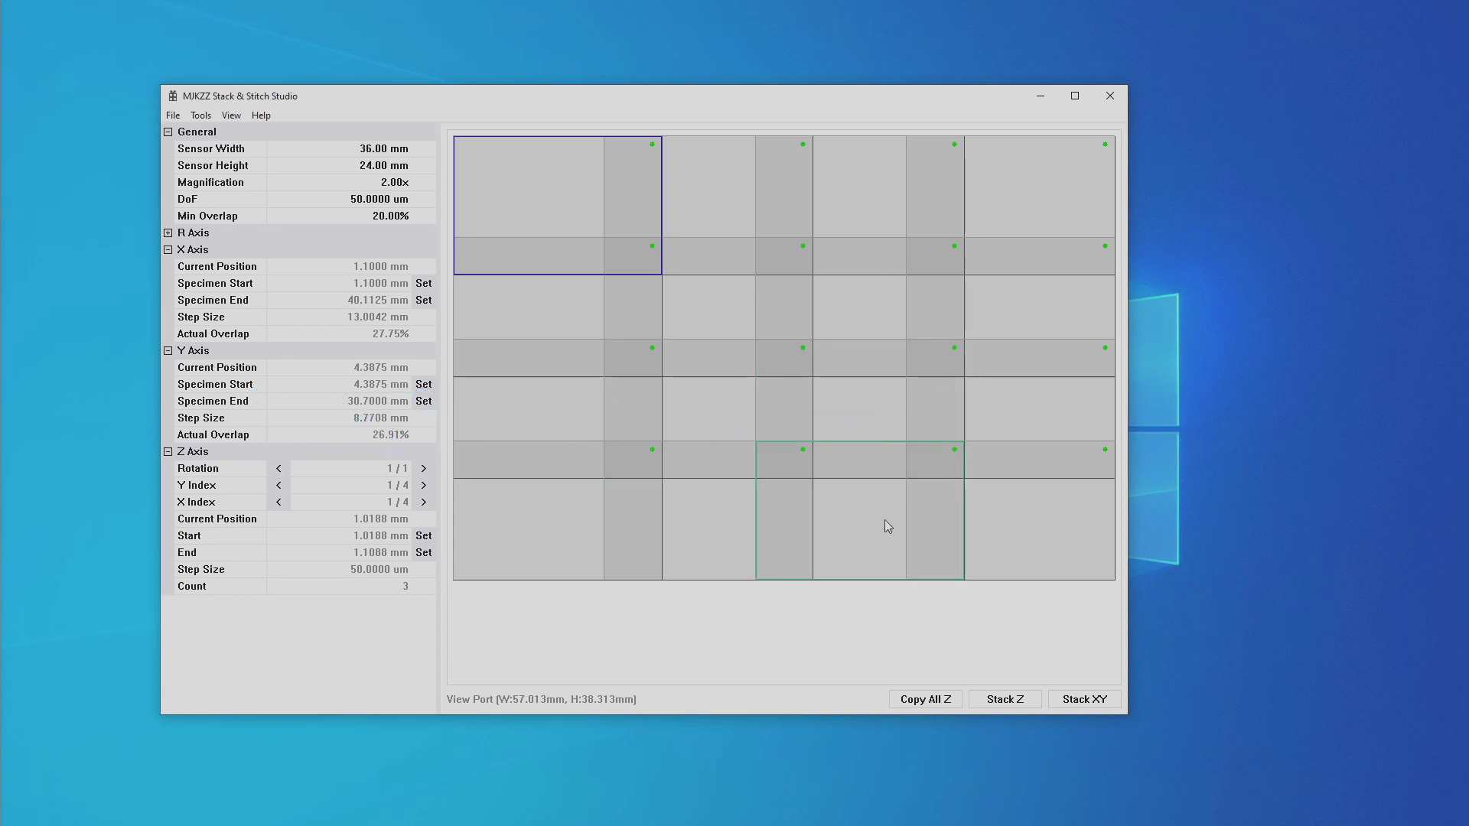
- Move to the cell in the second row and second column and run a Z stack on it alone
left_click(733, 336)
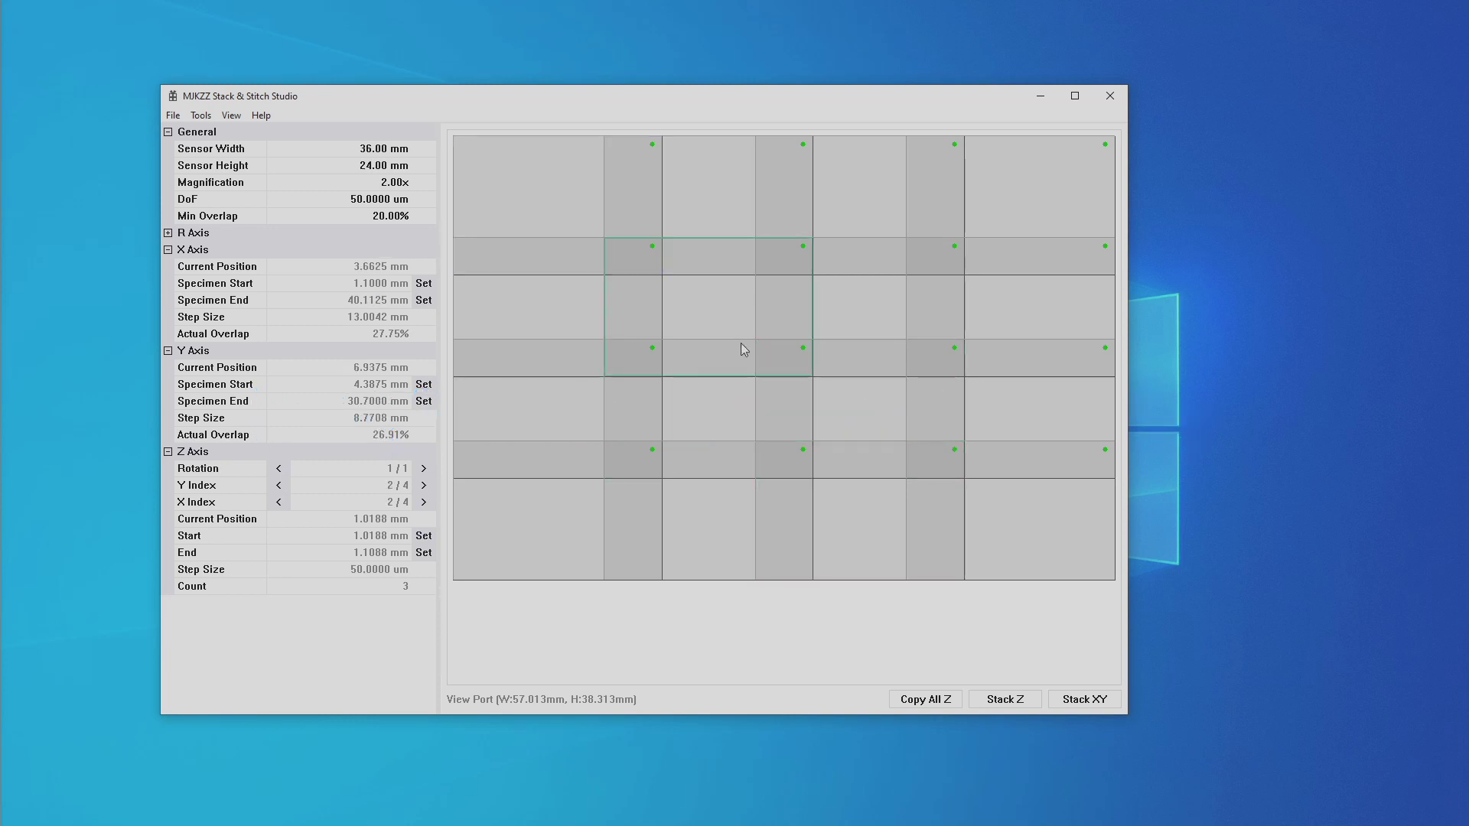
left_click(1024, 699)
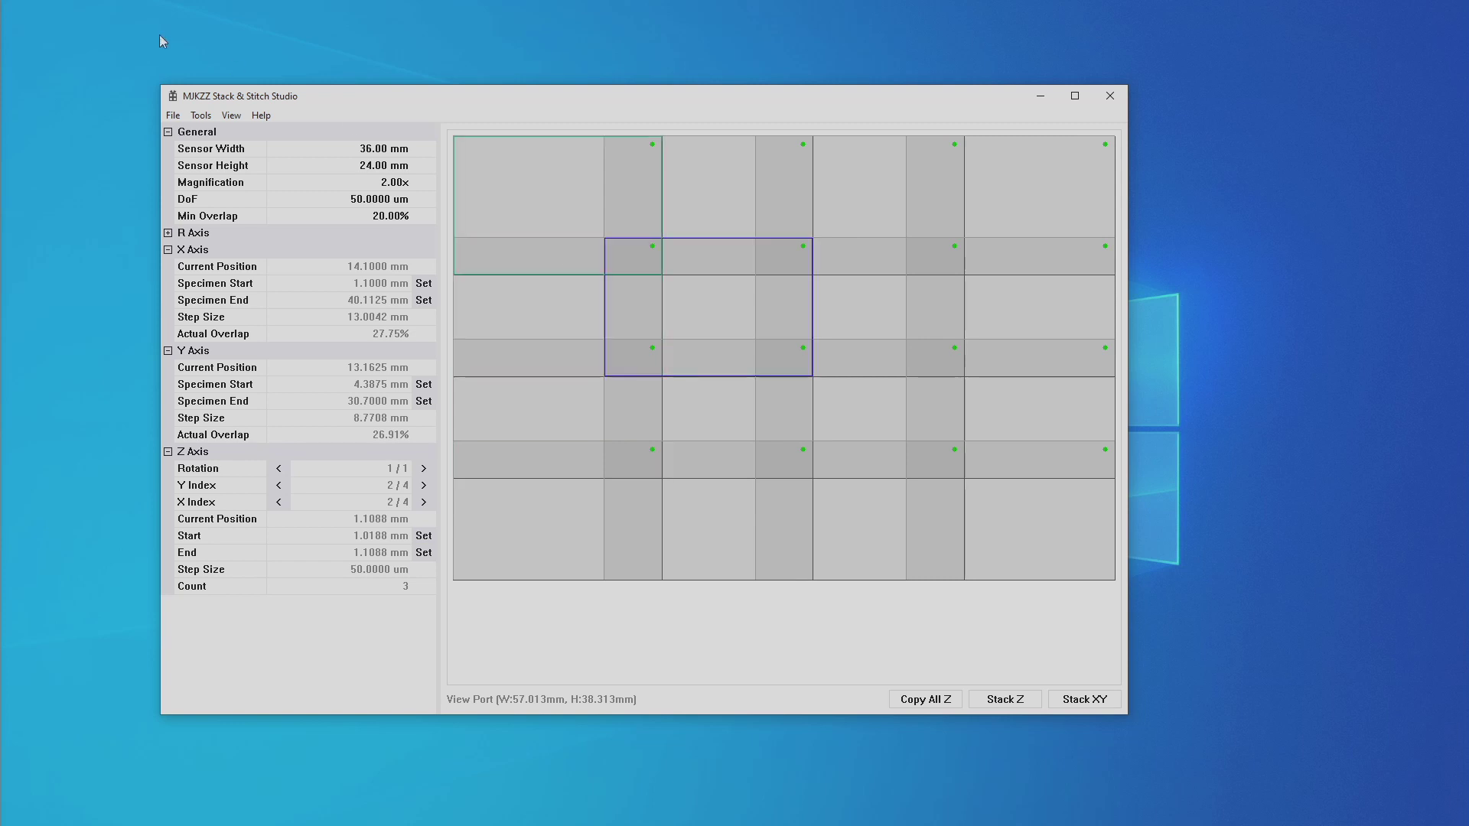
- Open the Macro Calculator, view its lens and sensor fields over the main window, and close it
left_click(201, 116)
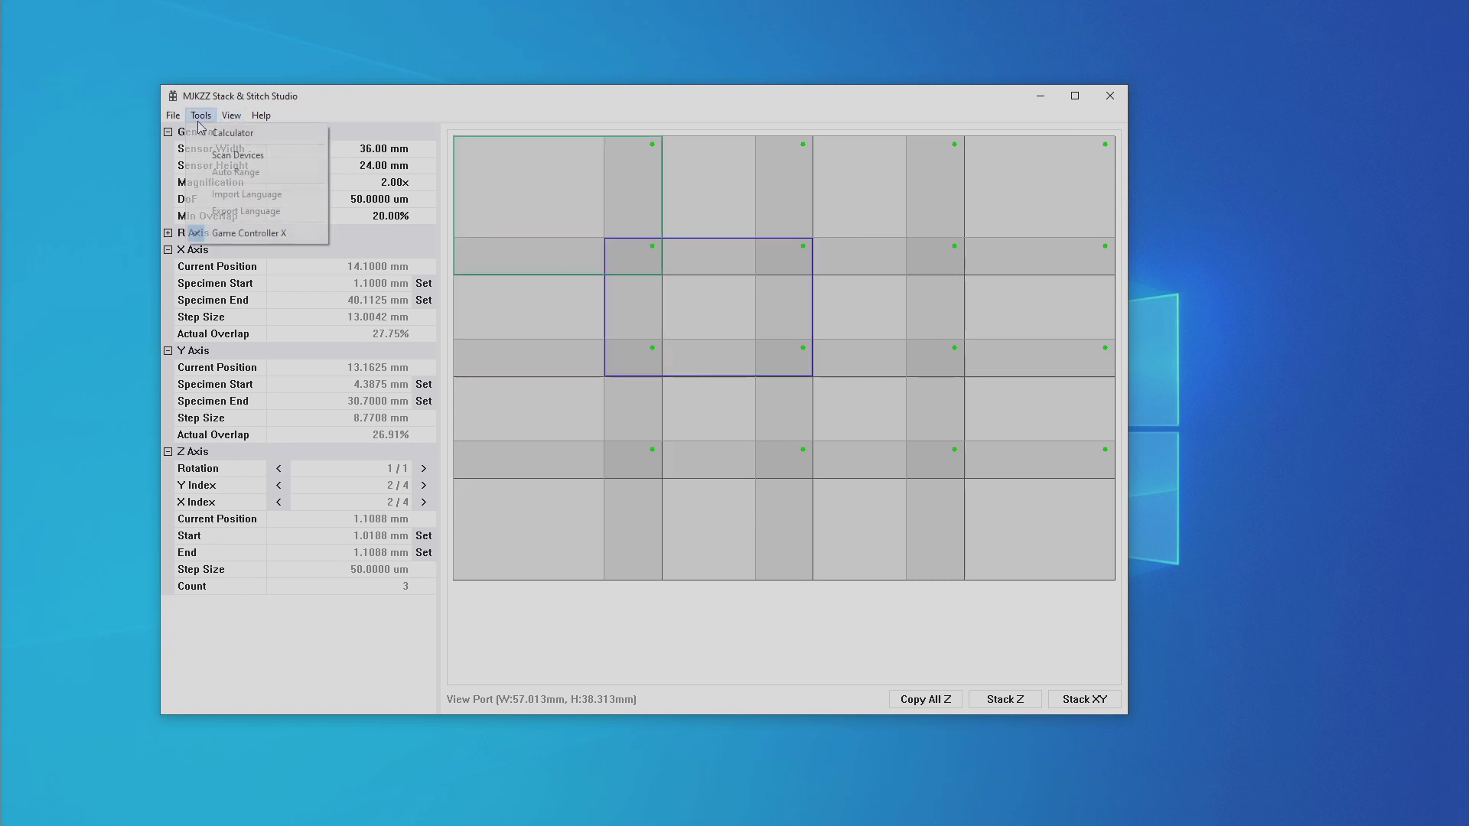
left_click(257, 133)
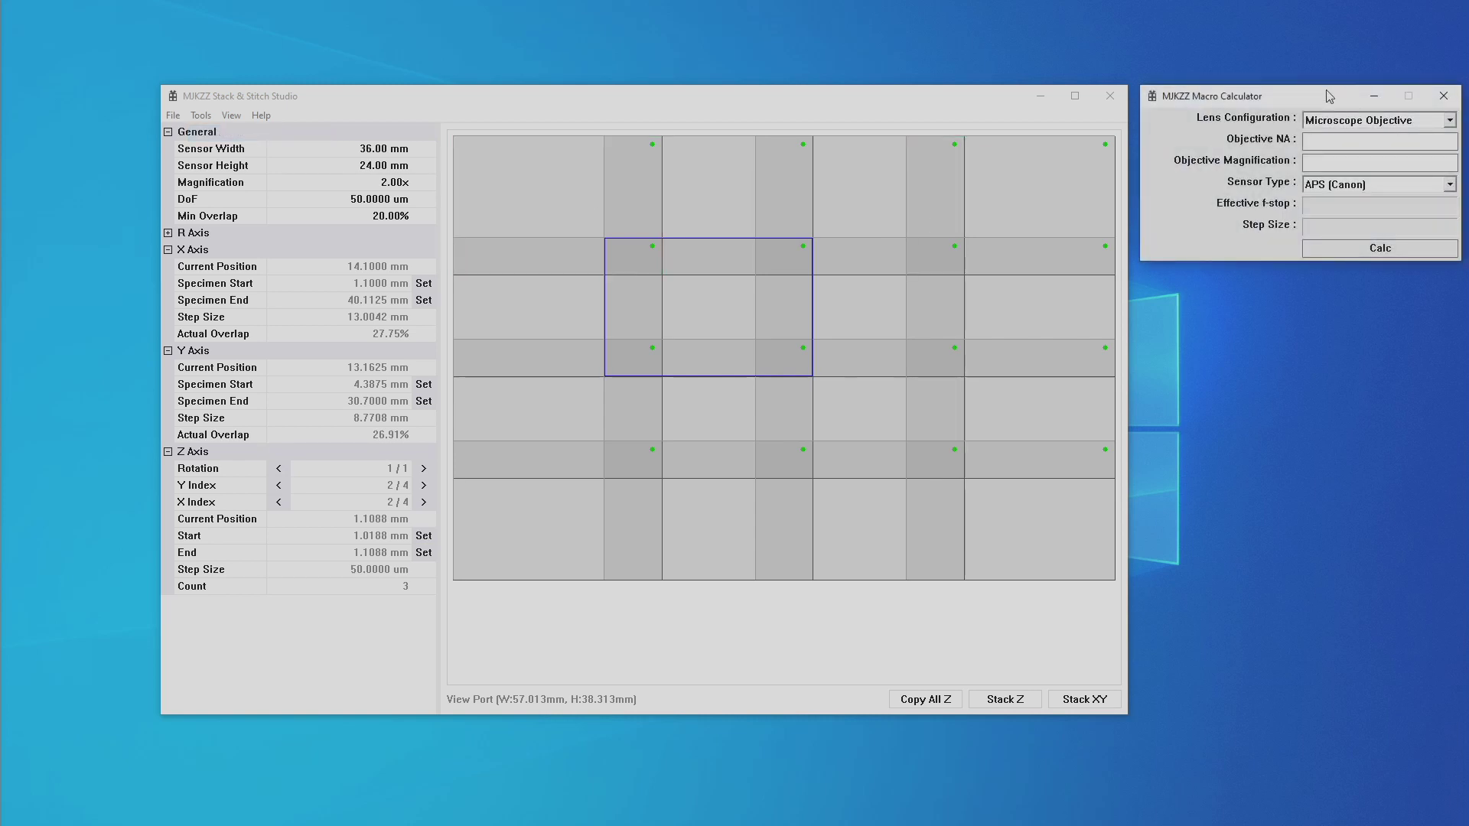
left_click_drag(1329, 92, 306, 131)
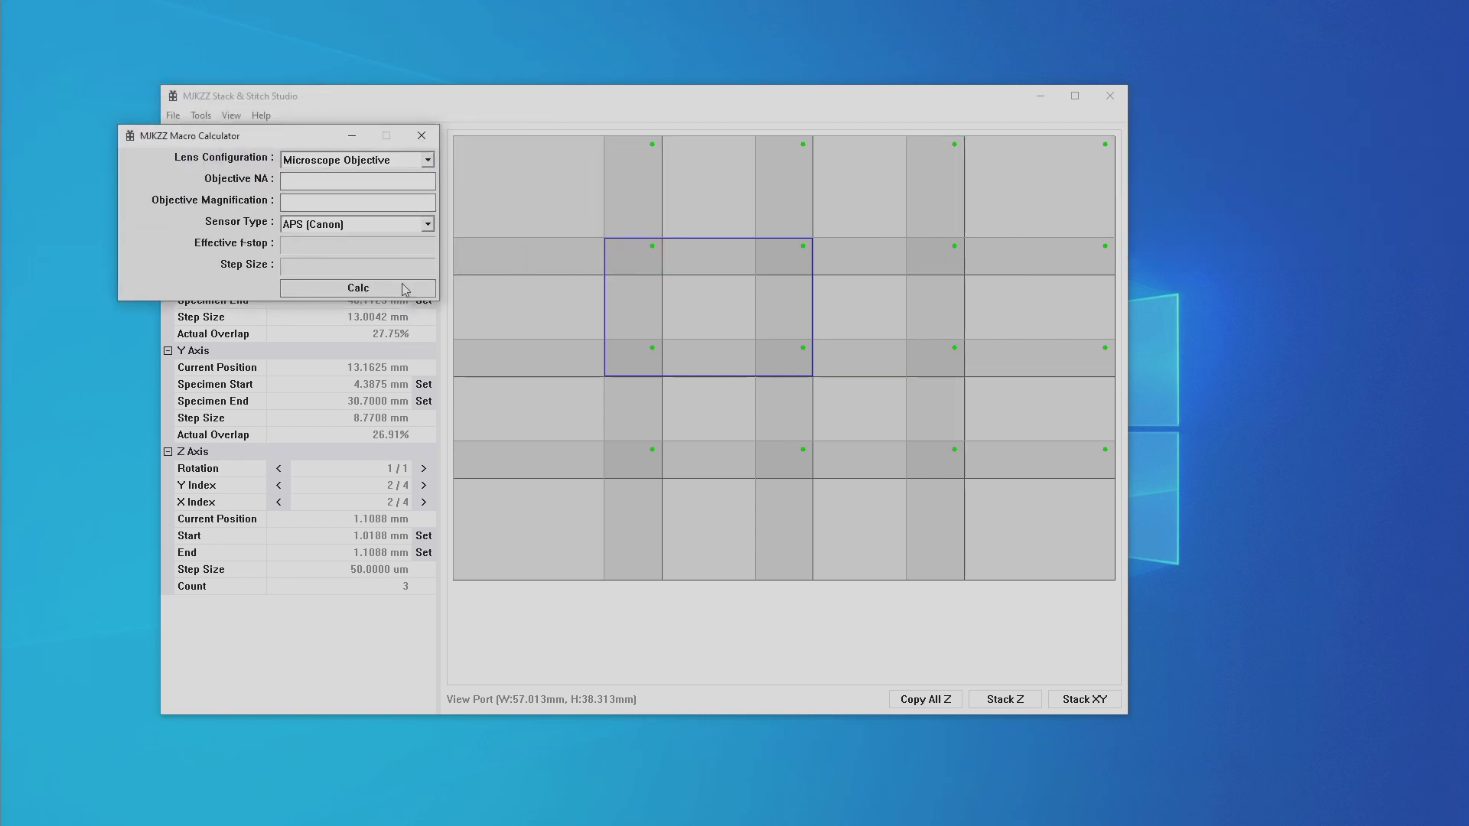
left_click(422, 136)
- Turn the Game Controller X support off and back on
left_click(197, 117)
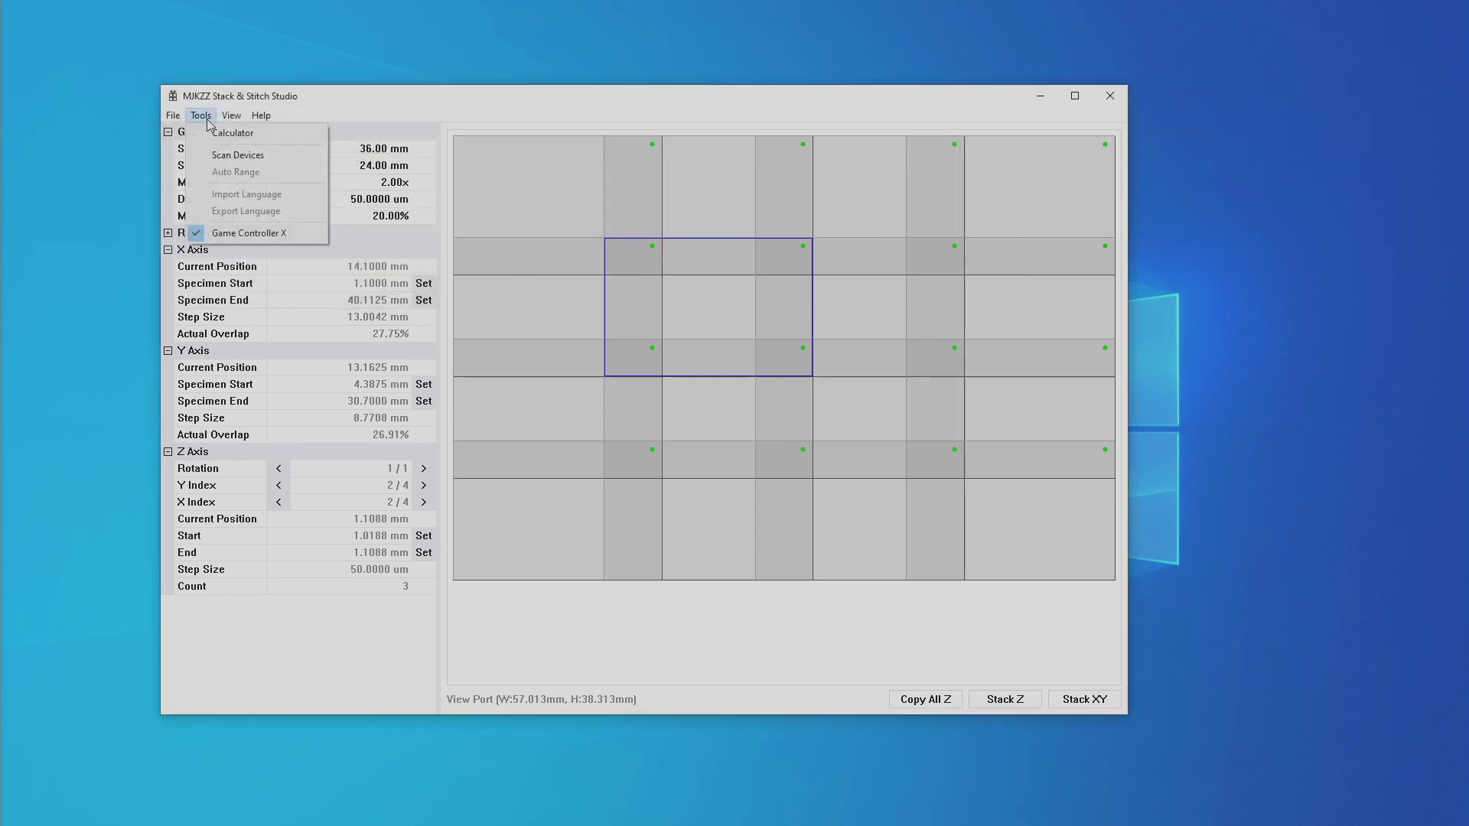
left_click(270, 234)
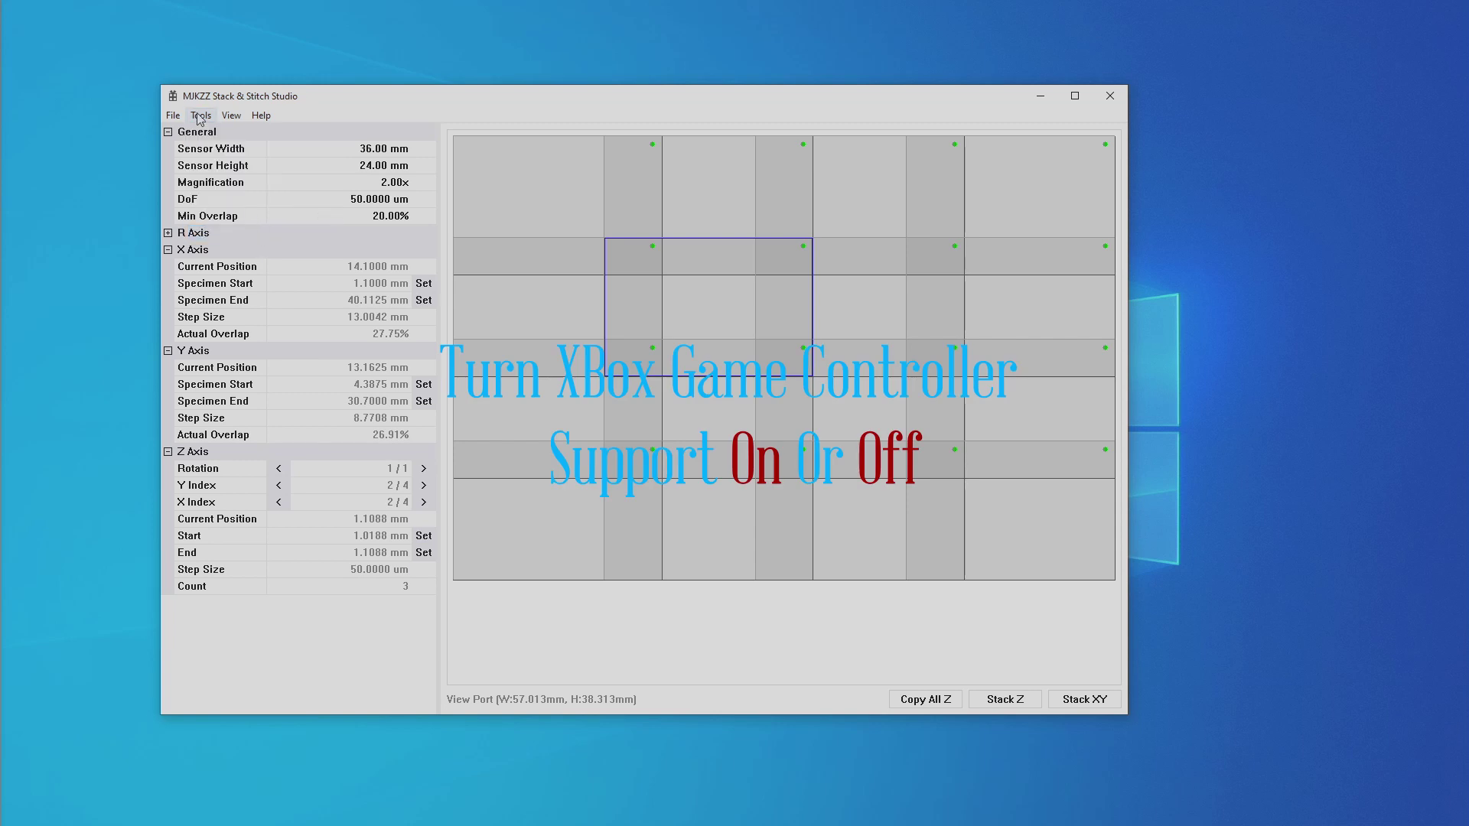
left_click(201, 116)
left_click(265, 235)
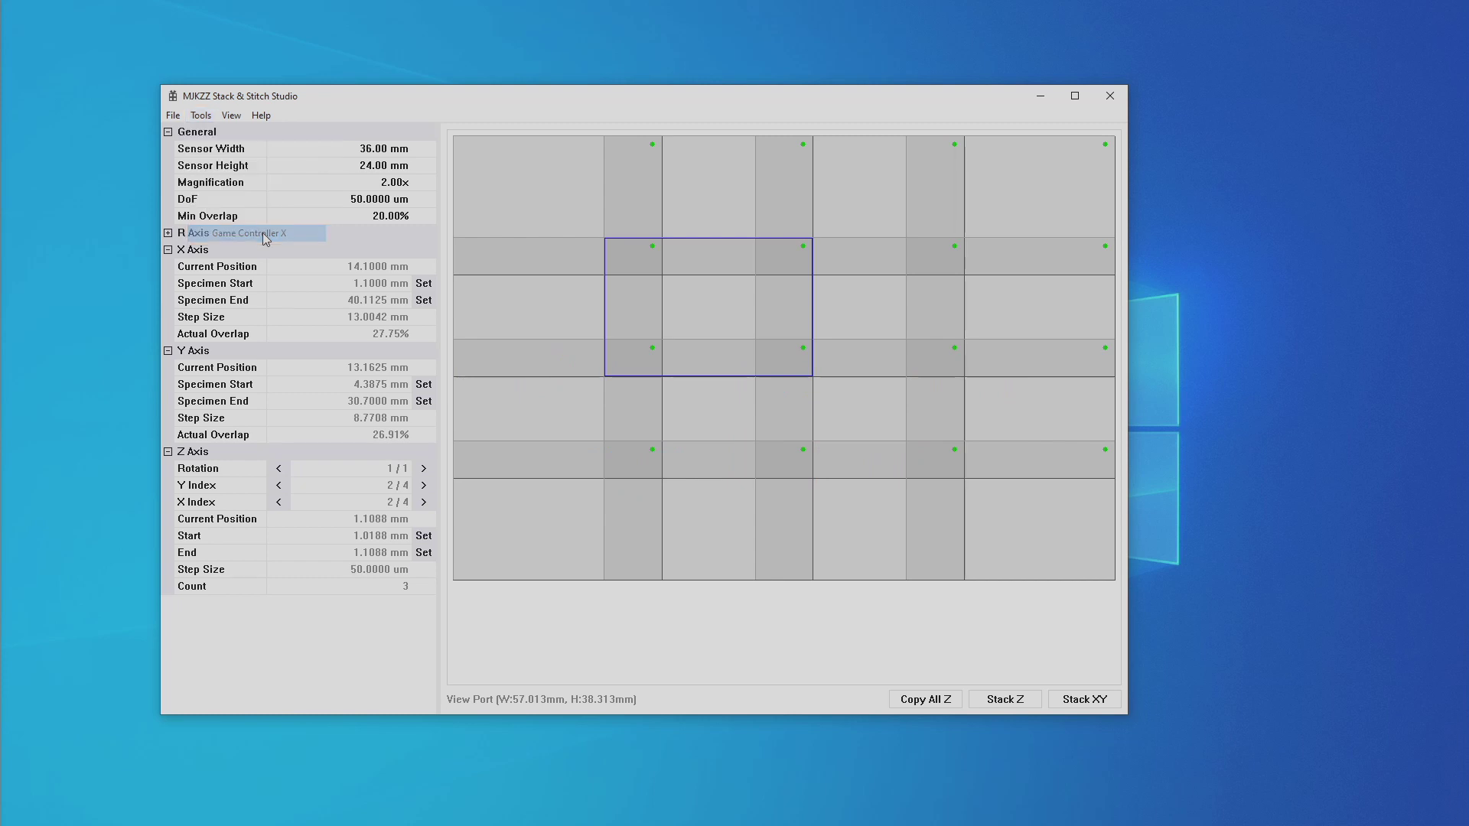
- Disconnect the device and close Stack & Stitch Studio
left_click(232, 116)
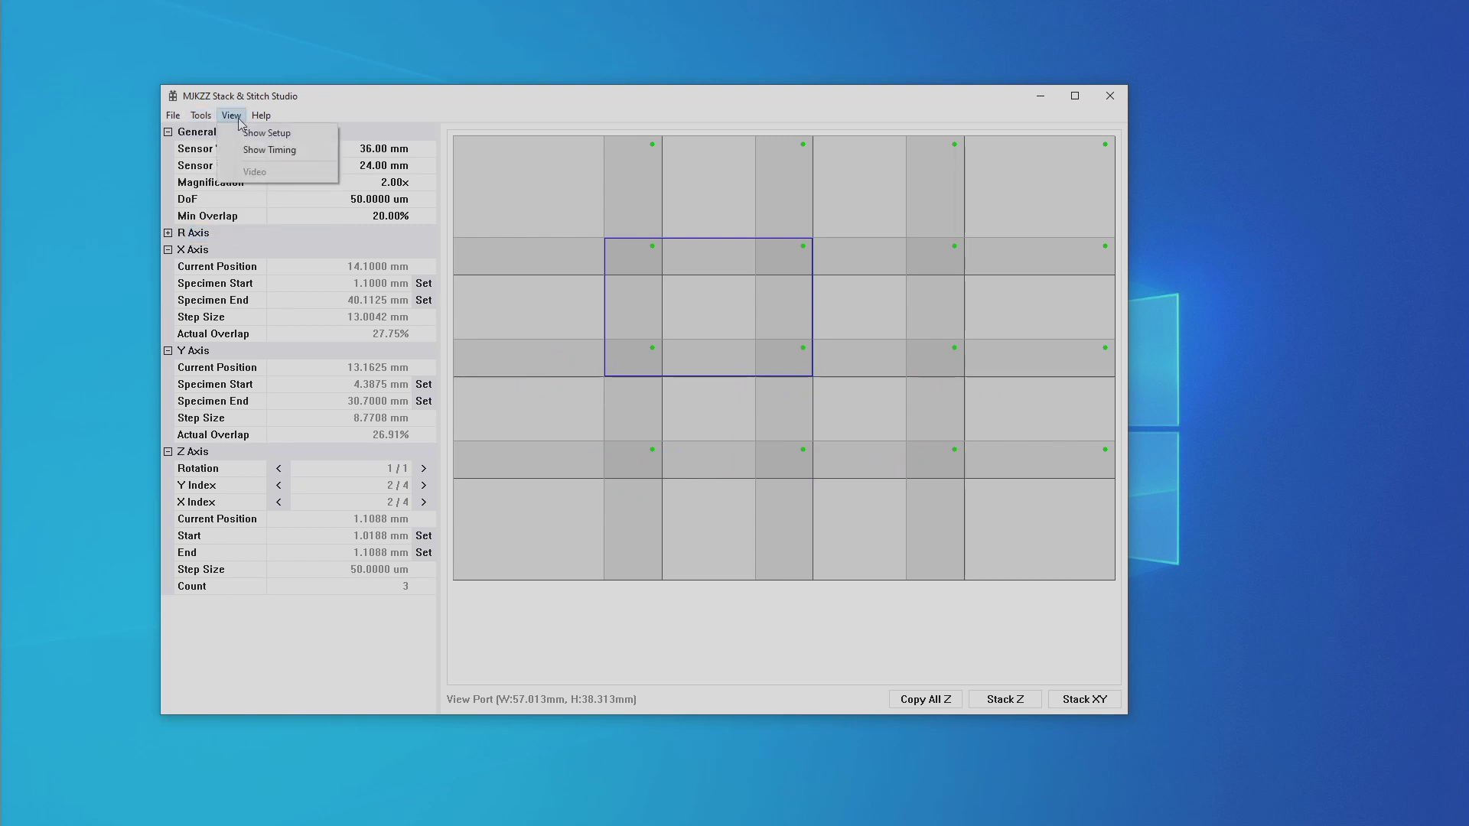
mouse_move(265, 122)
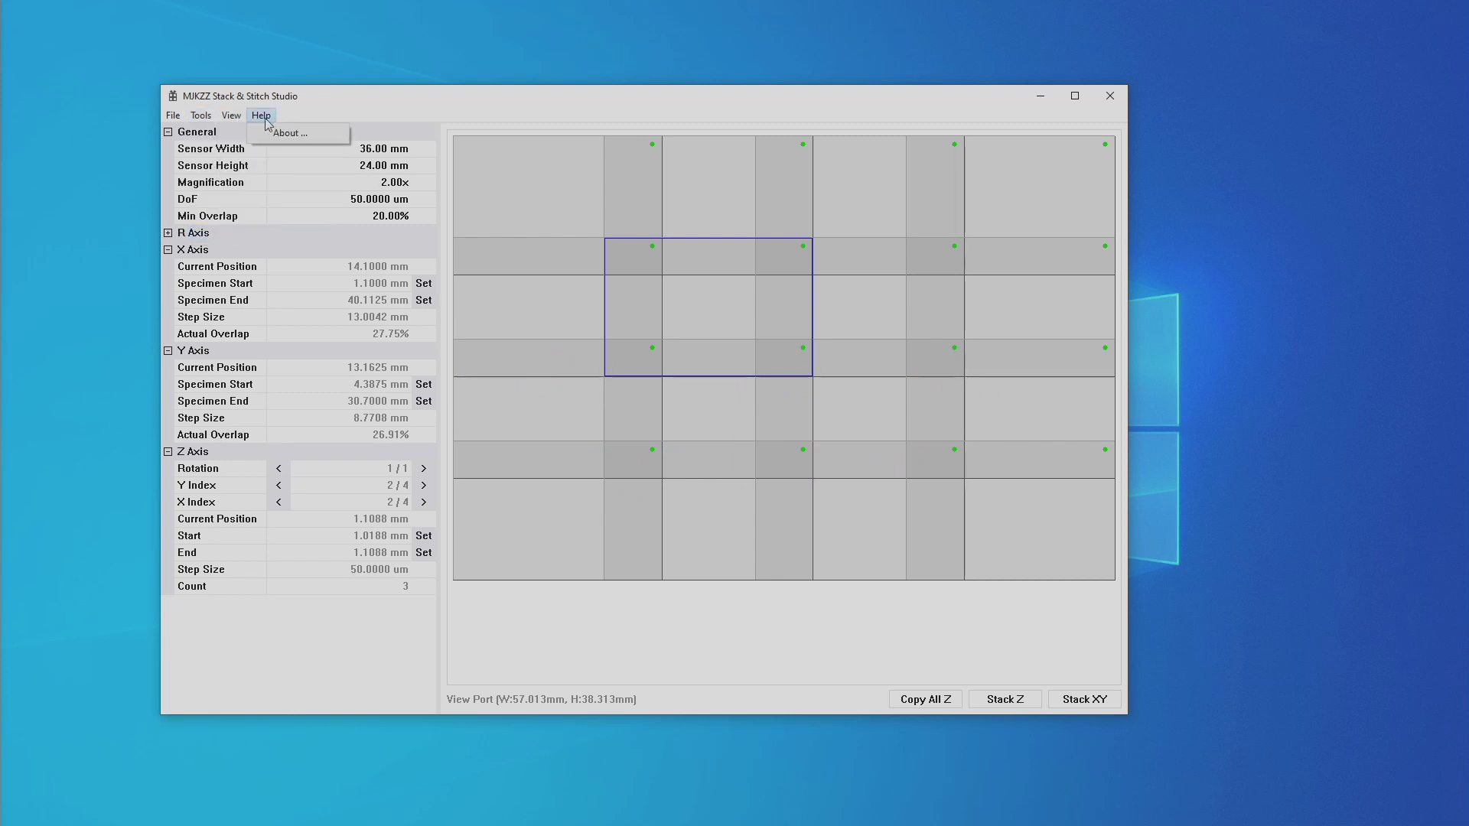
mouse_move(168, 117)
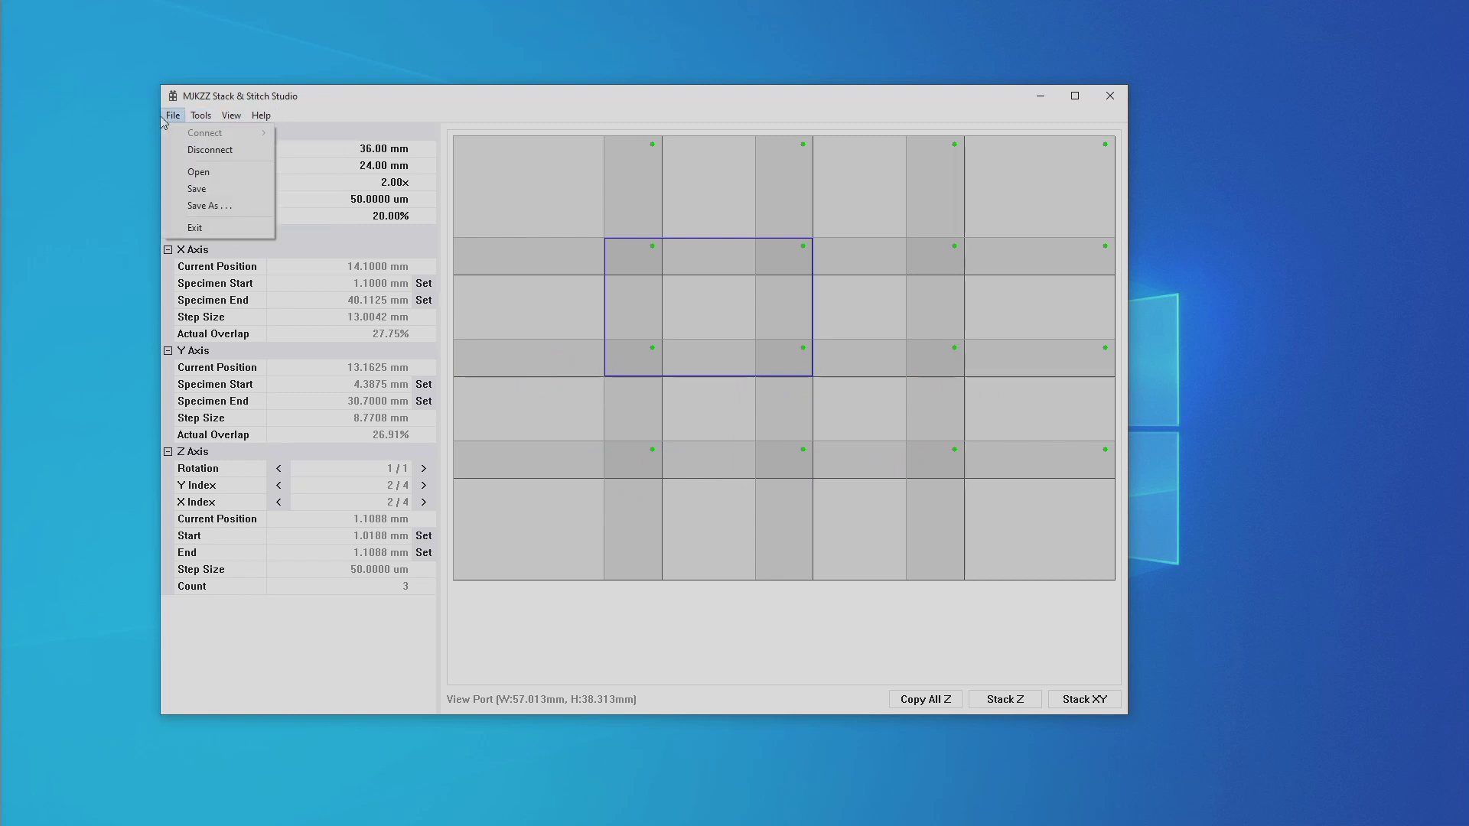
left_click(196, 150)
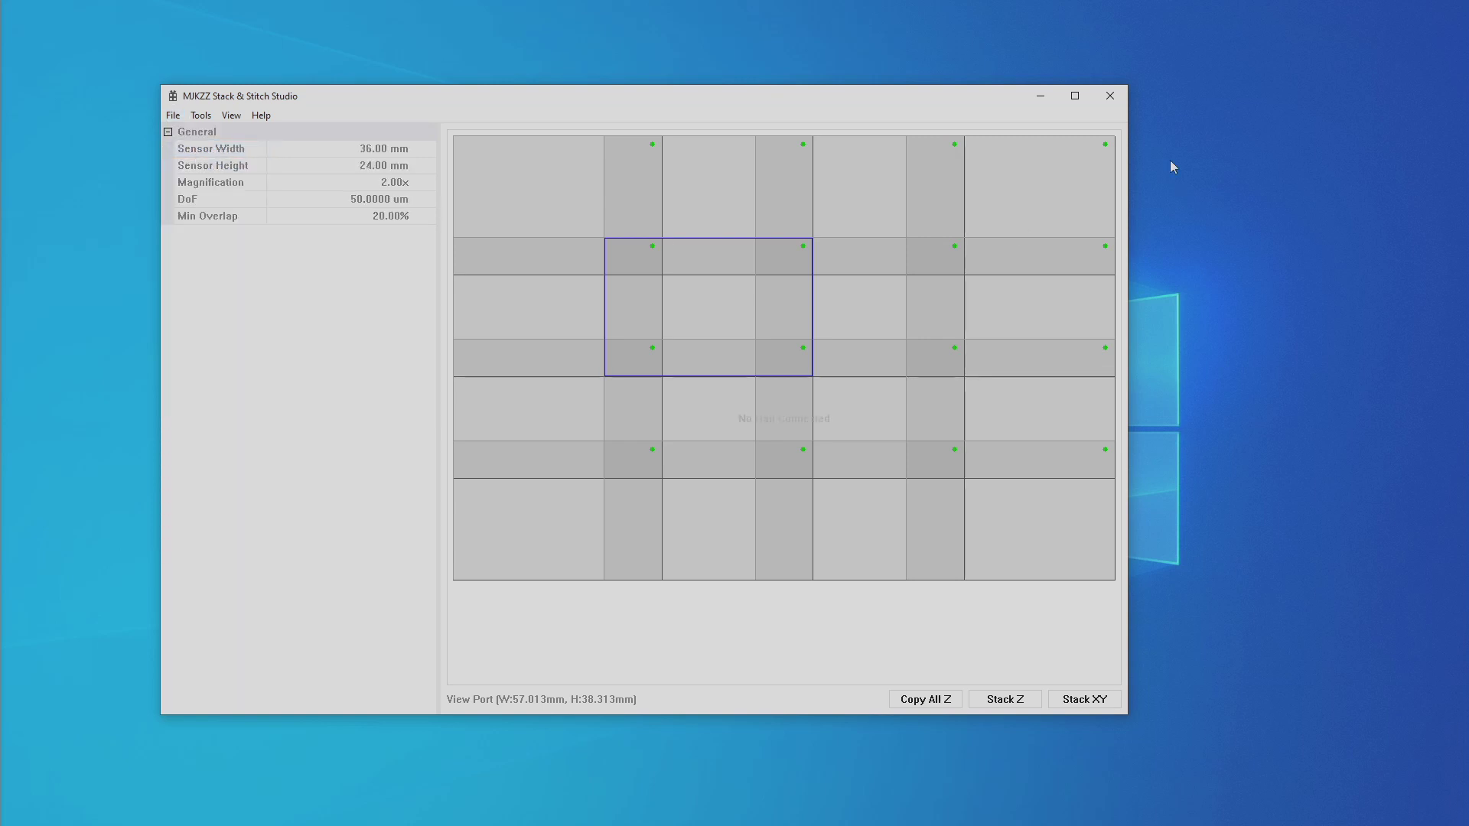
left_click(1113, 96)
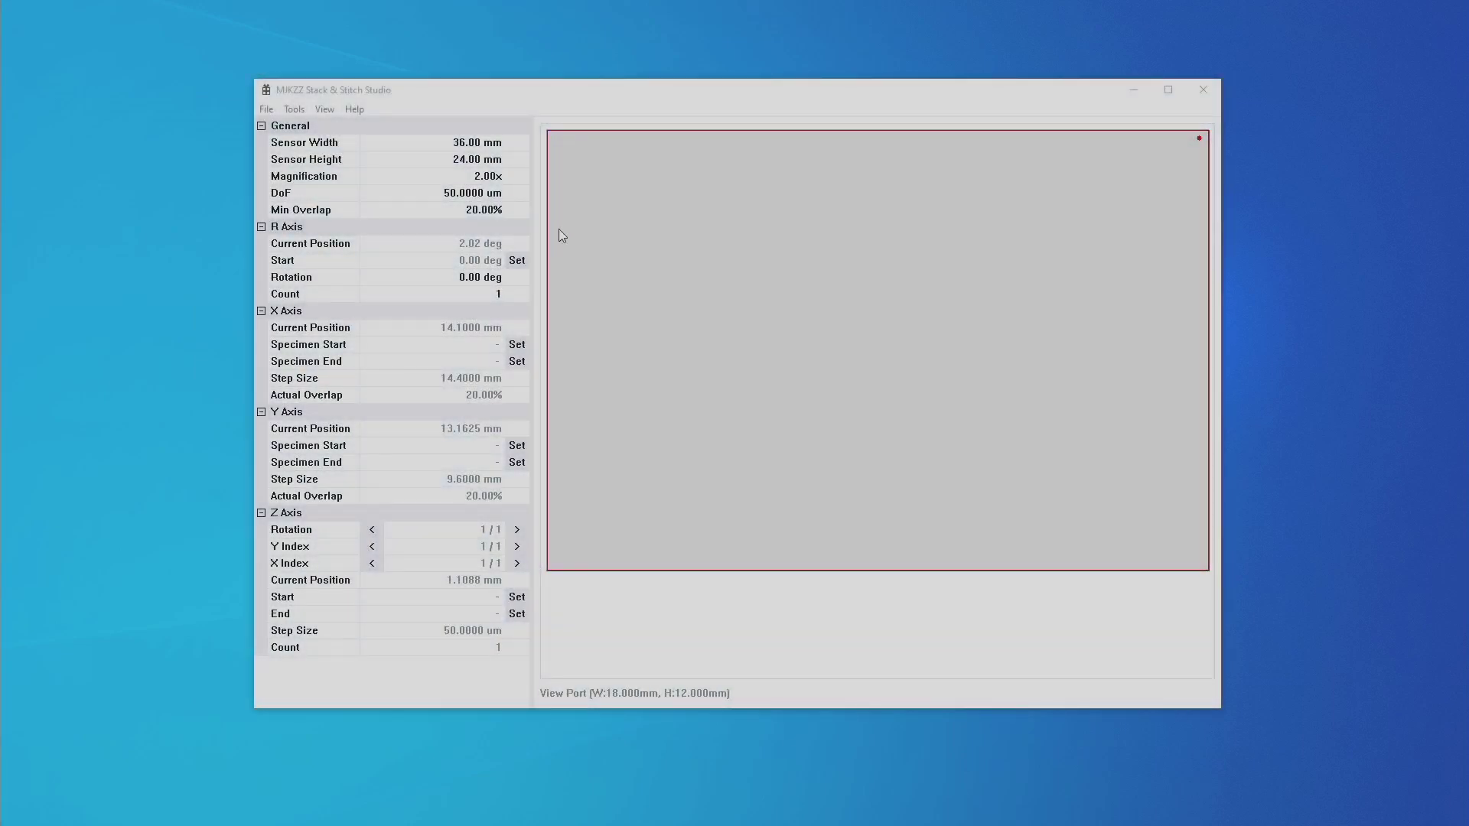
- Set the X axis specimen range from 14.1 to 37.5625 mm and the Y axis specimen range from 13.1625 to 36.6 mm
left_click(518, 345)
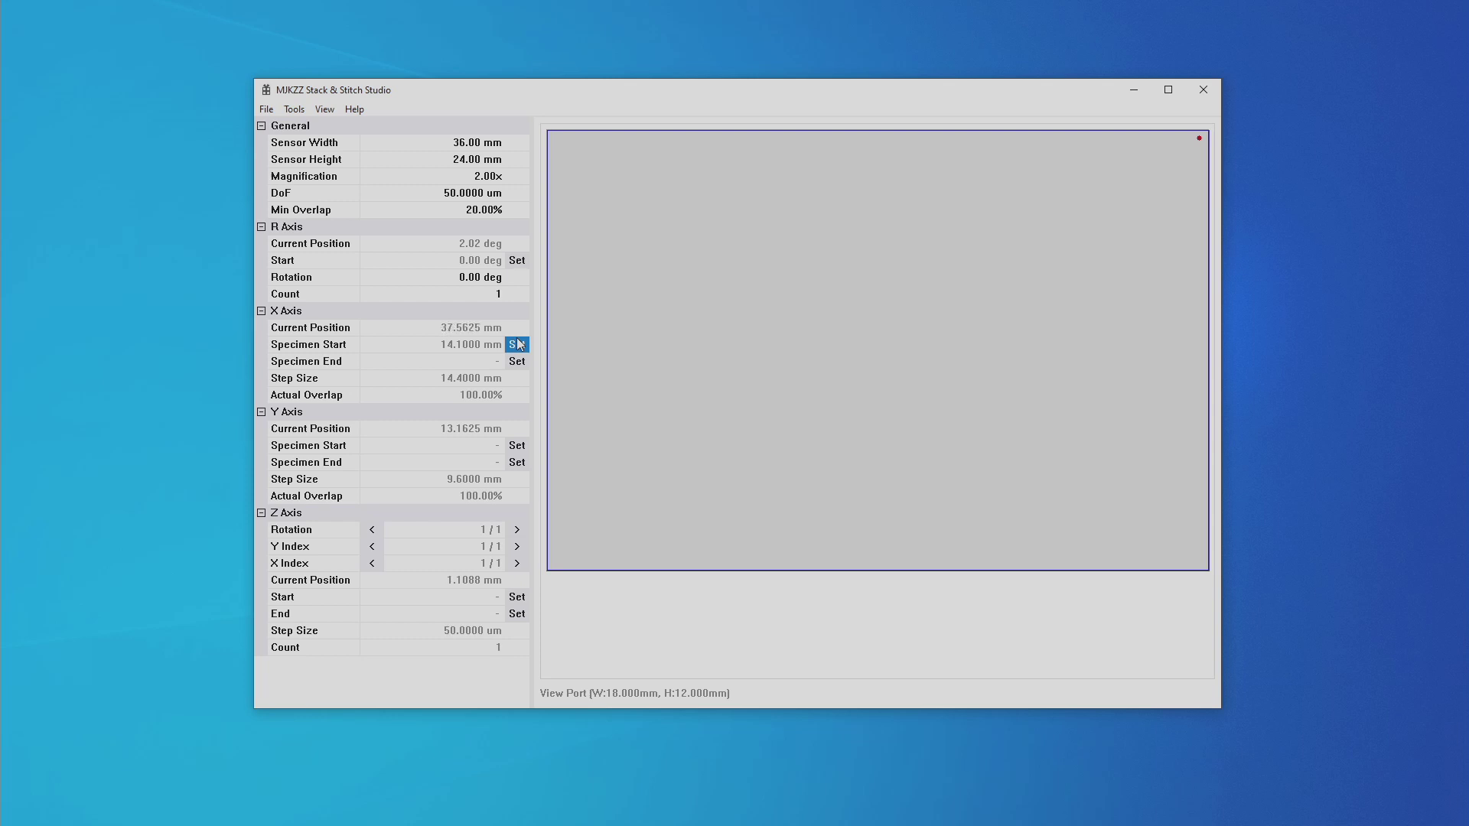
left_click(517, 361)
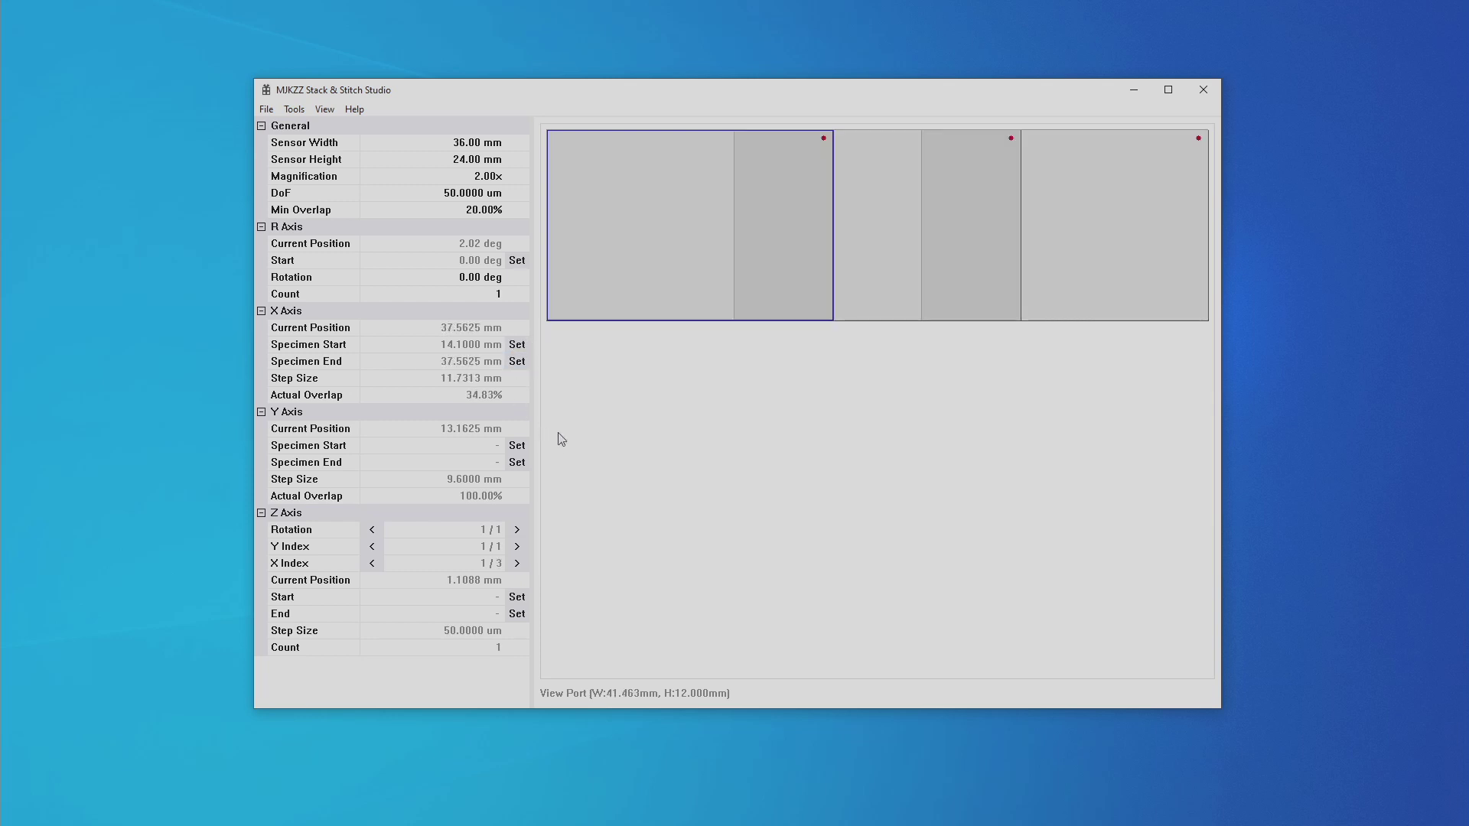
left_click(517, 448)
left_click(517, 462)
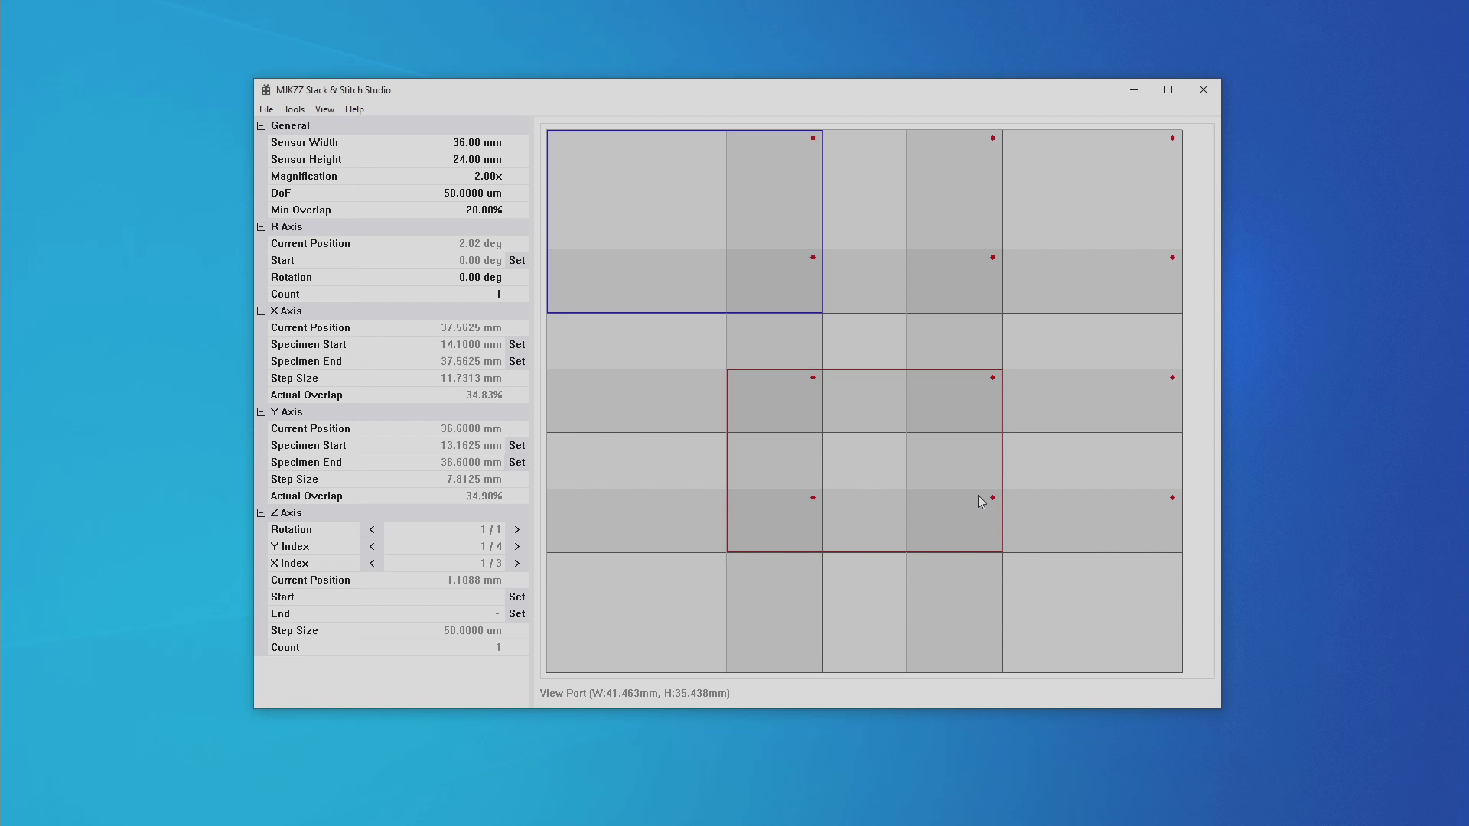
- Toggle the lock on the R, X and Y axis settings, leaving it on
key("l")
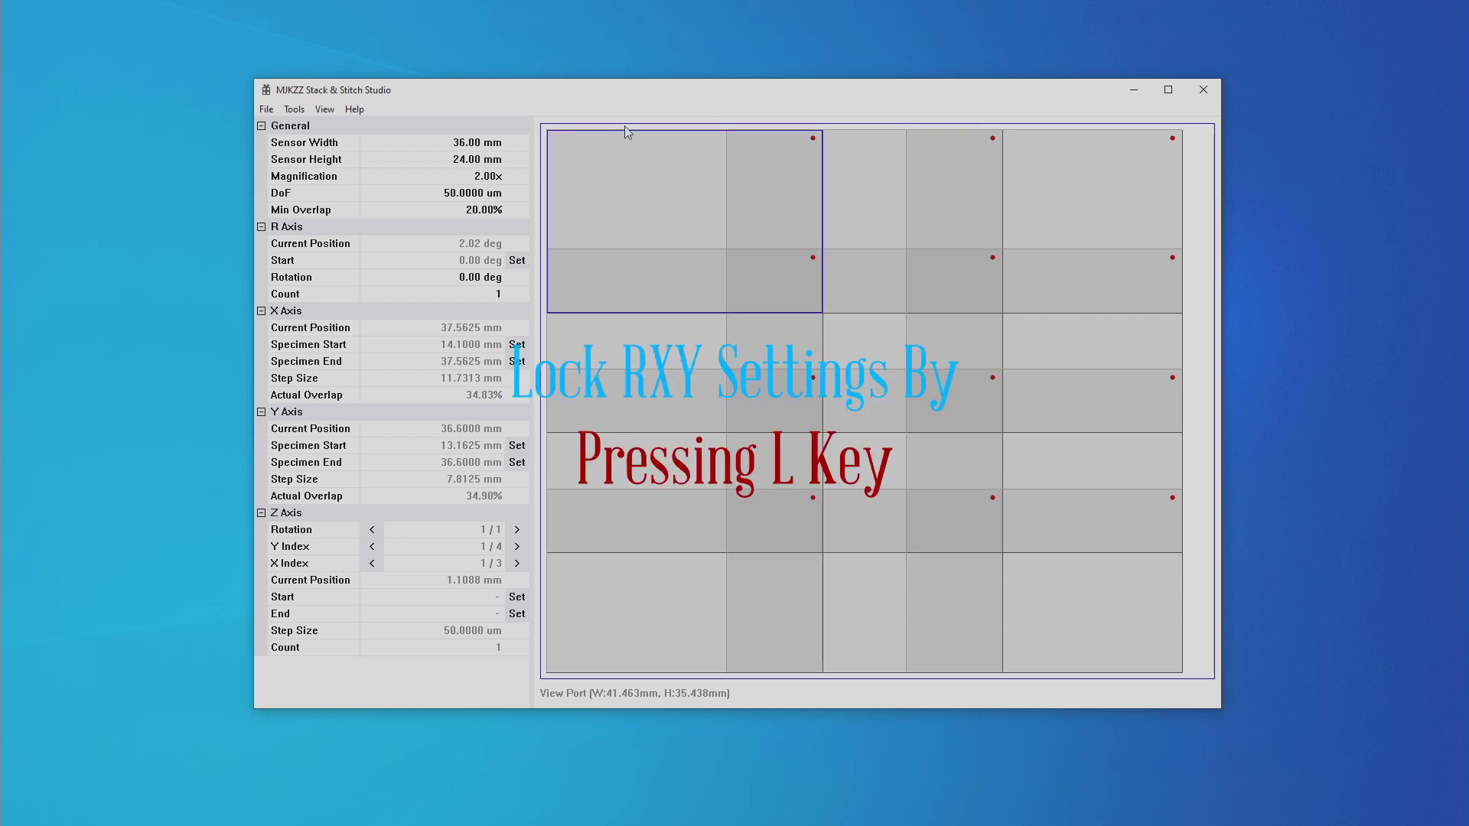
key("l")
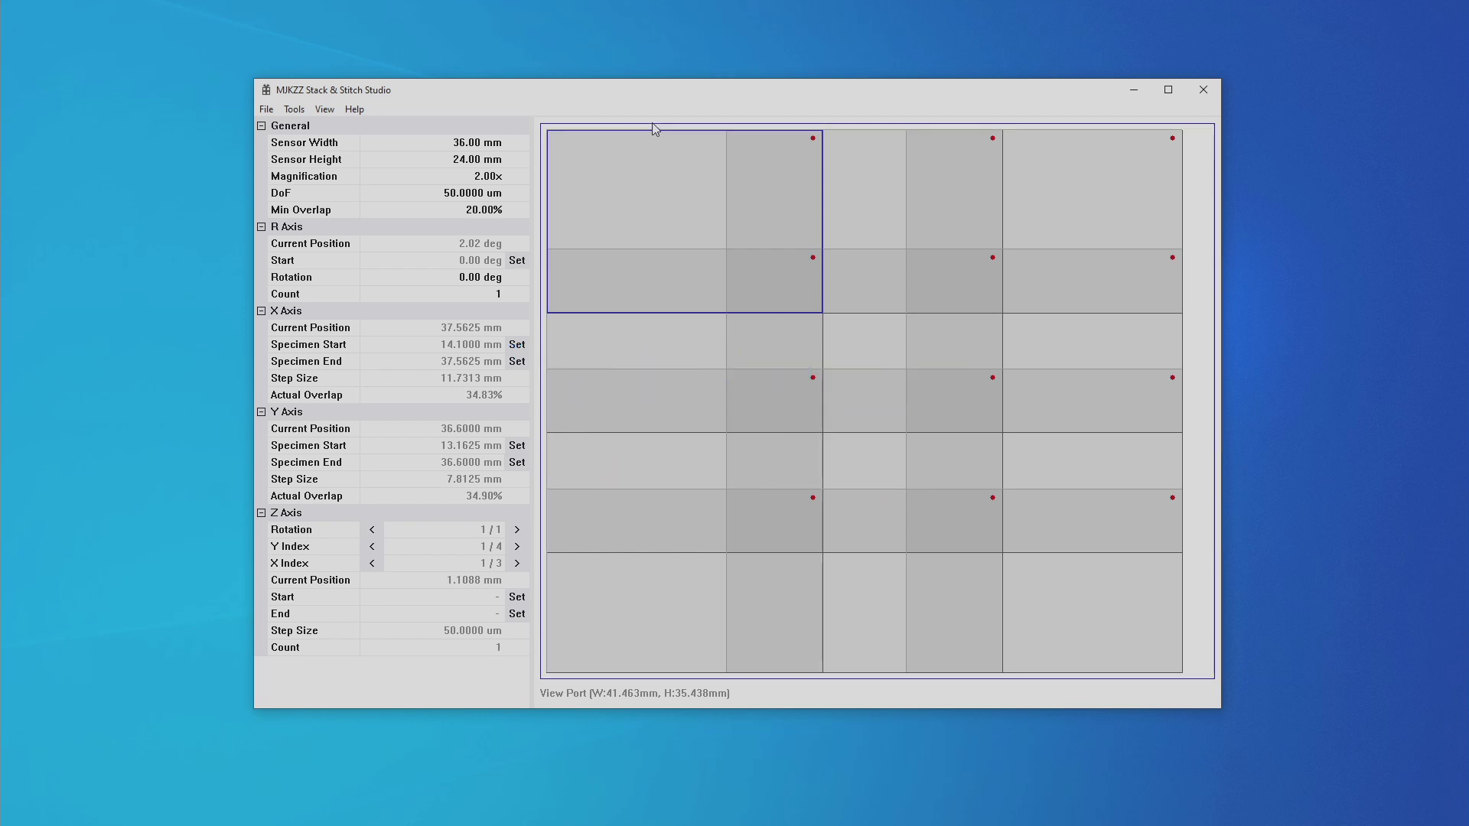
key("l")
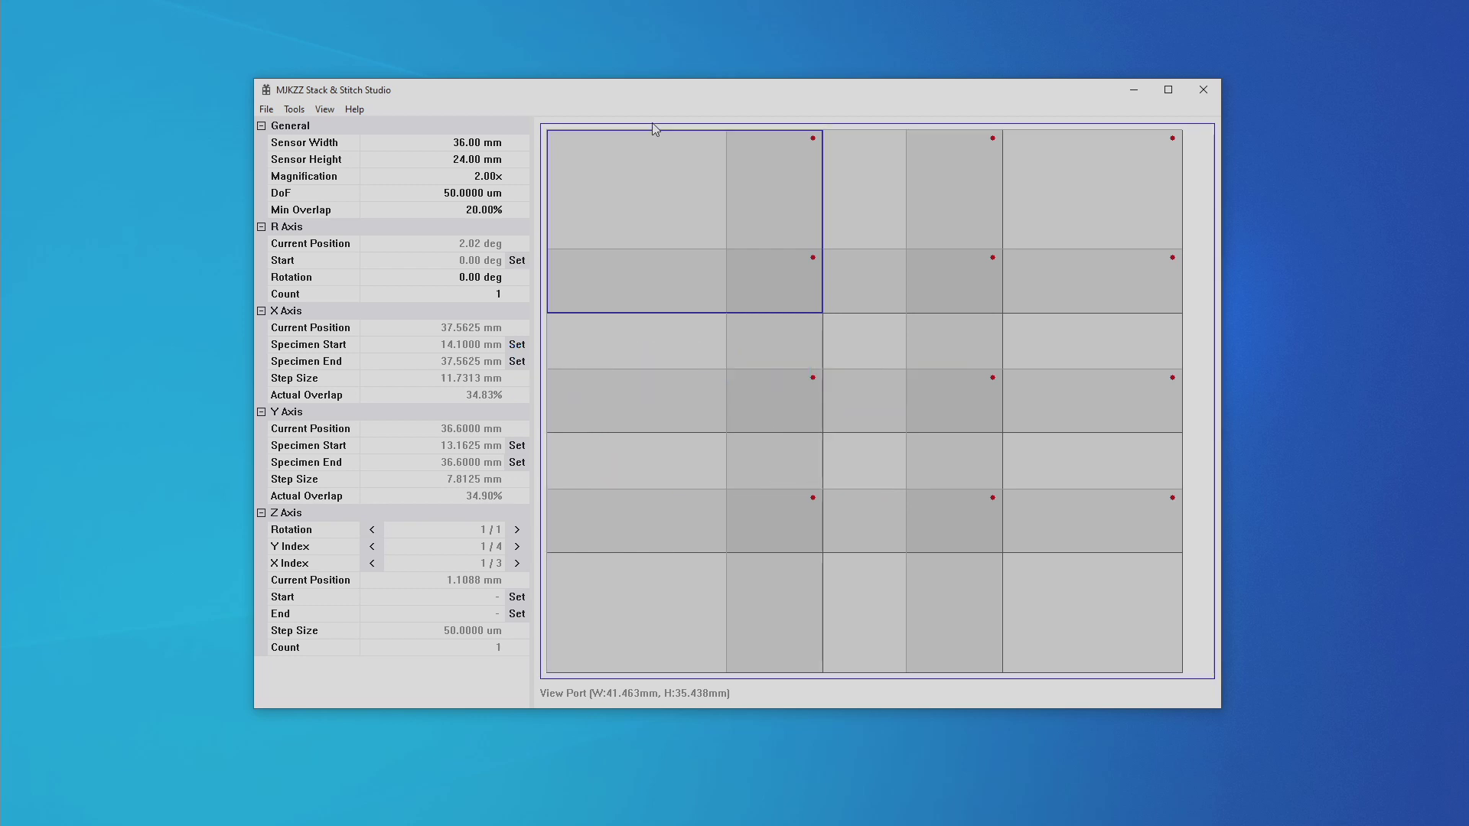
- Try moving to the second-row middle cell with the axes locked, and step the cell selection around the grid to Y index 2, X index 2
left_click(824, 335)
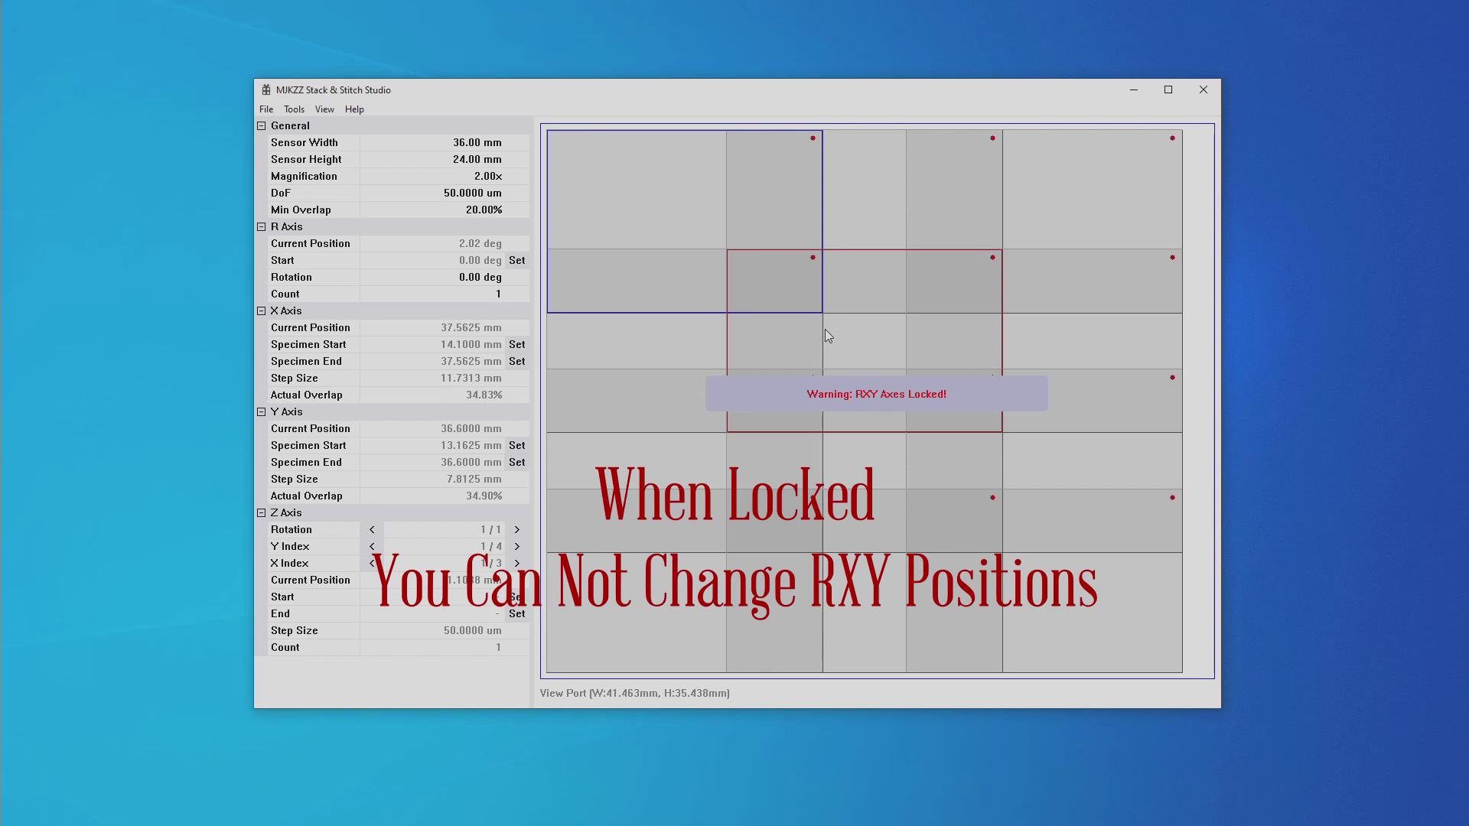
key("Right")
key("Right")
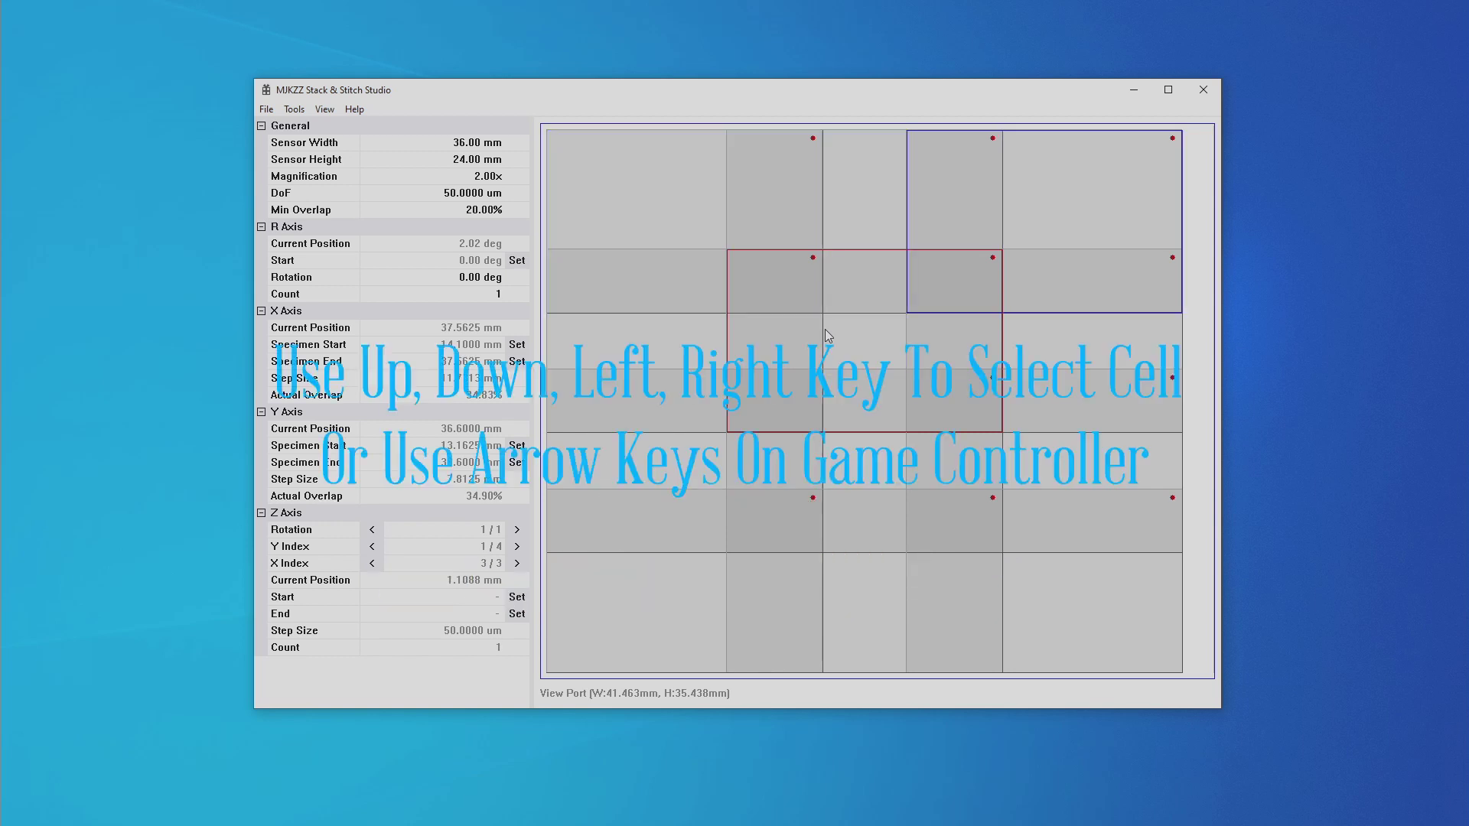
key("Down")
key("Down")
key("Left")
key("Left")
key("Right")
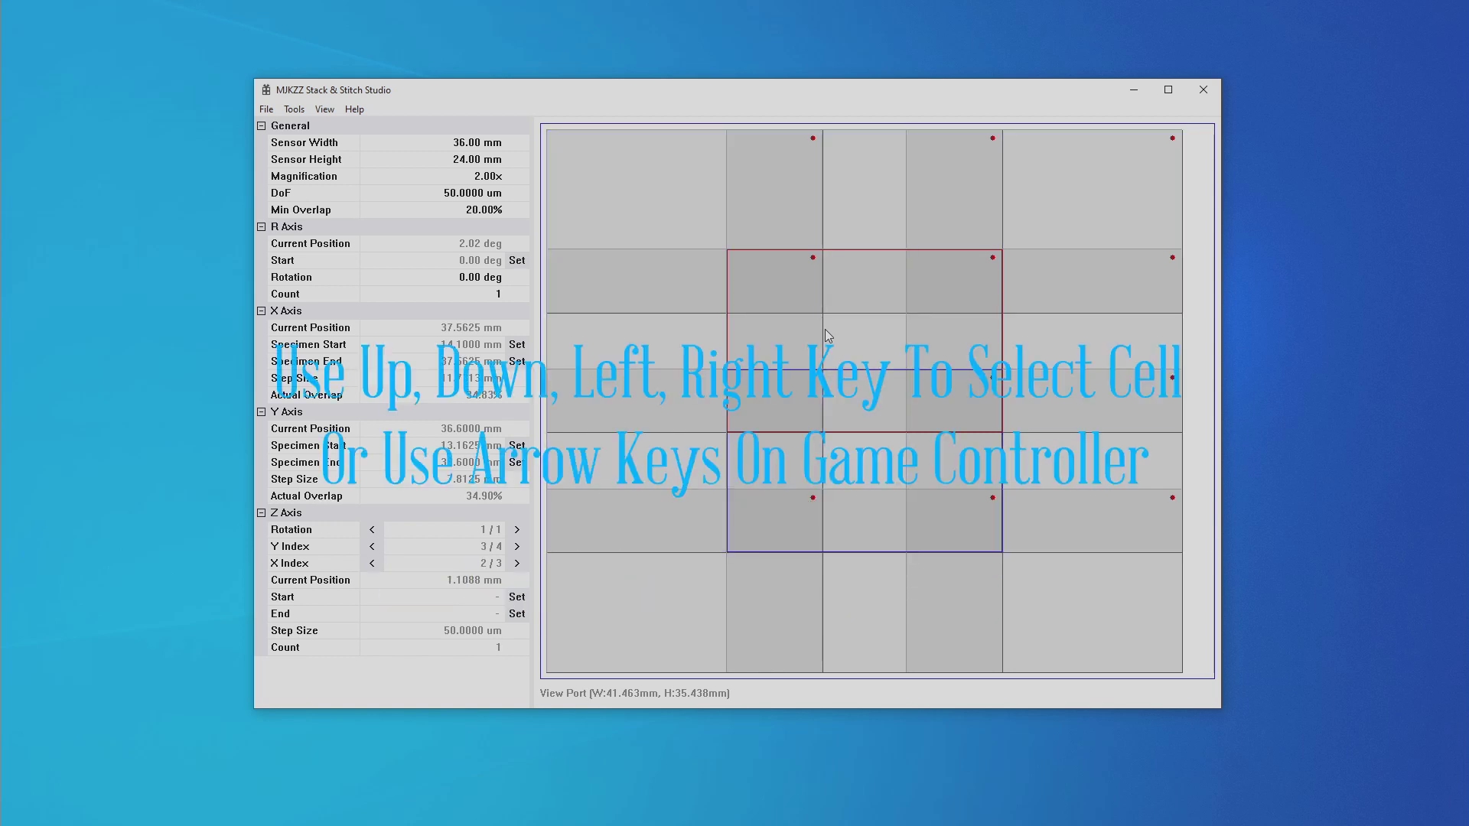
key("Down")
key("Up")
key("Up")
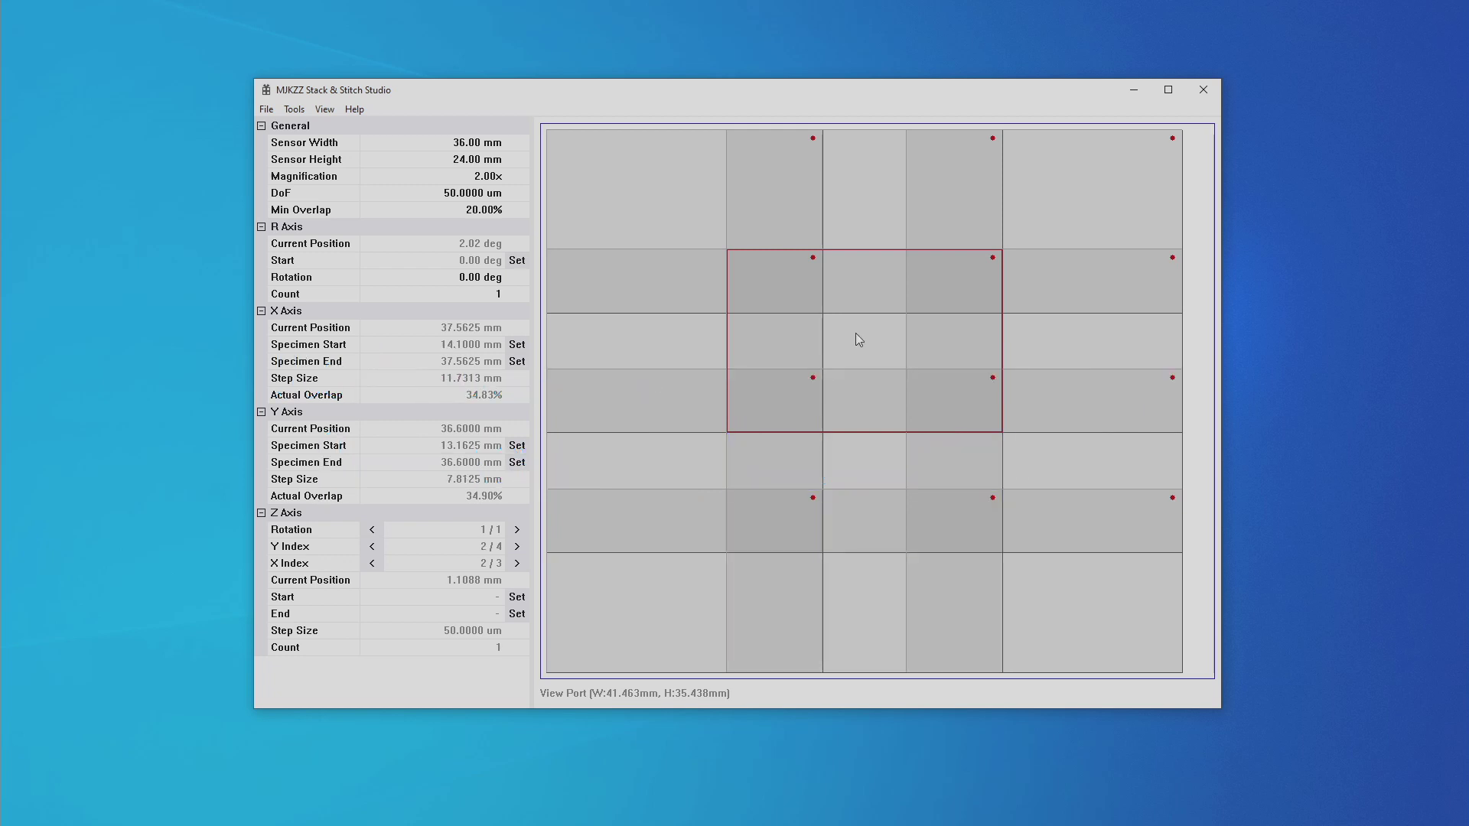
- Step the selection through the neighbouring cells and finish on the top-row middle cell, Y index 1, X index 2
key("Left")
key("Right")
key("Down")
key("Up")
key("Up")
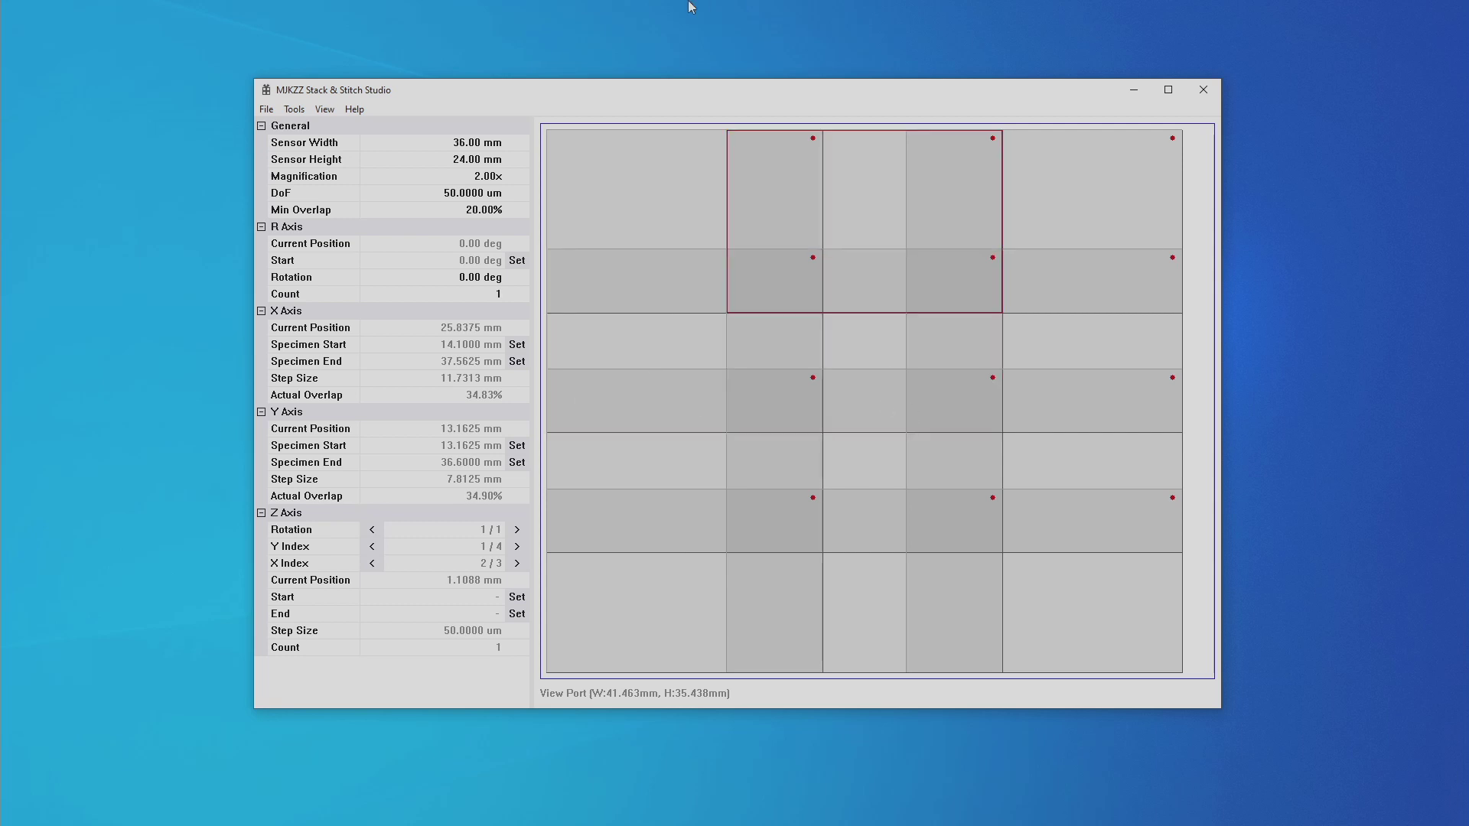
- Maximize and restore the application window, and shrink it to about three quarters of its width and height
left_click(1167, 92)
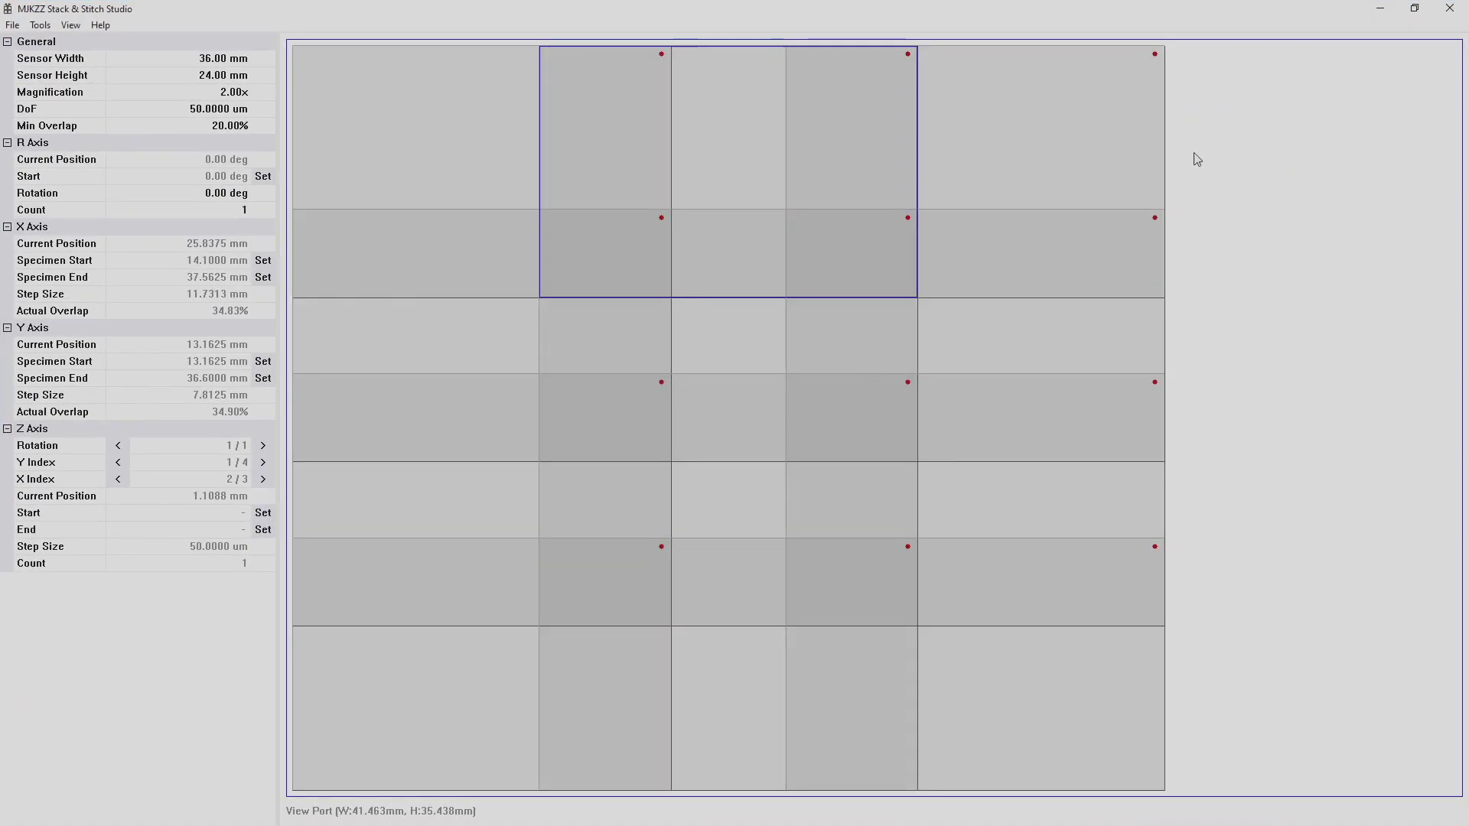
left_click(1414, 9)
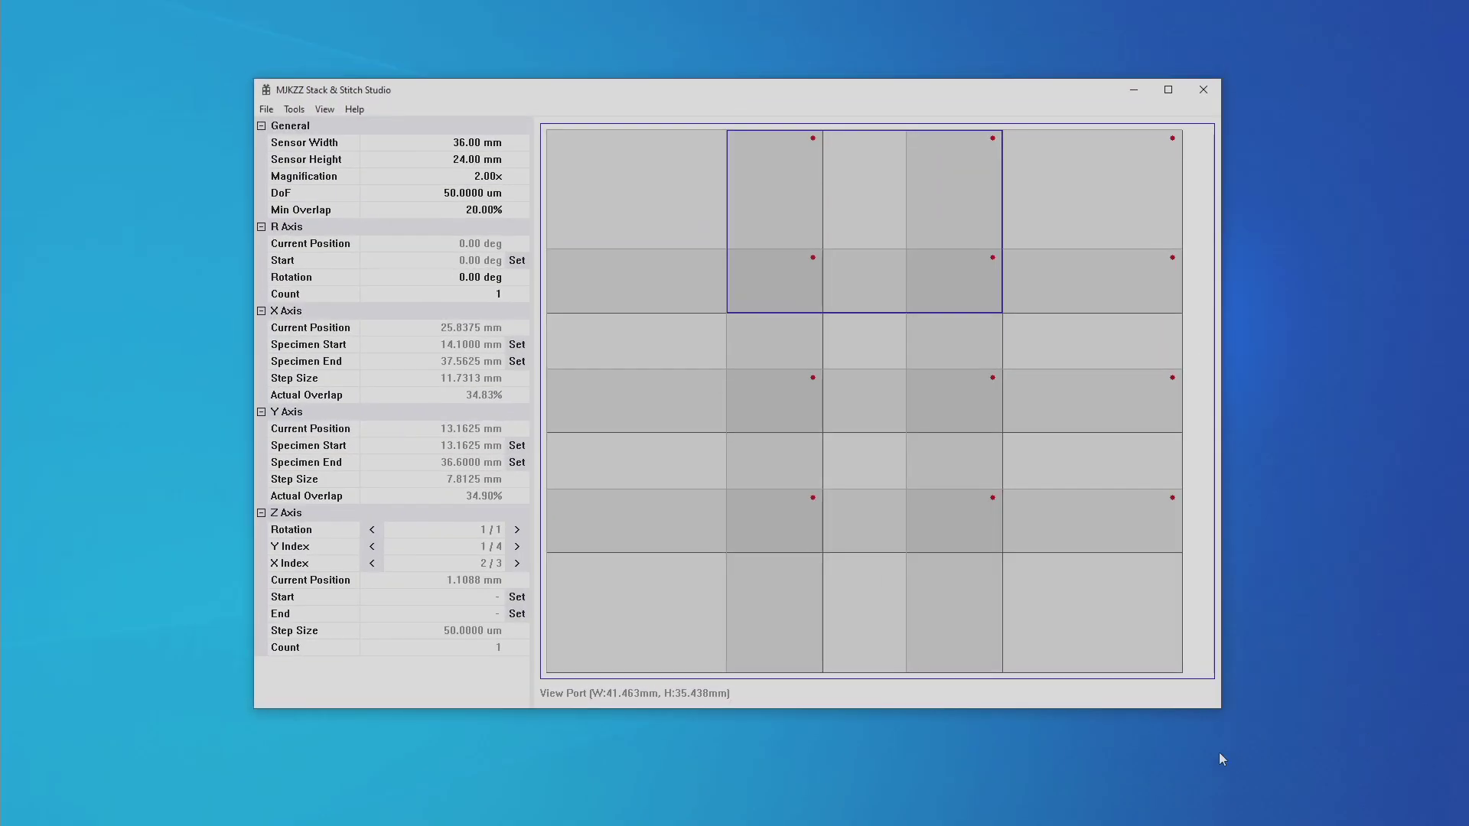
left_click_drag(1221, 714, 996, 548)
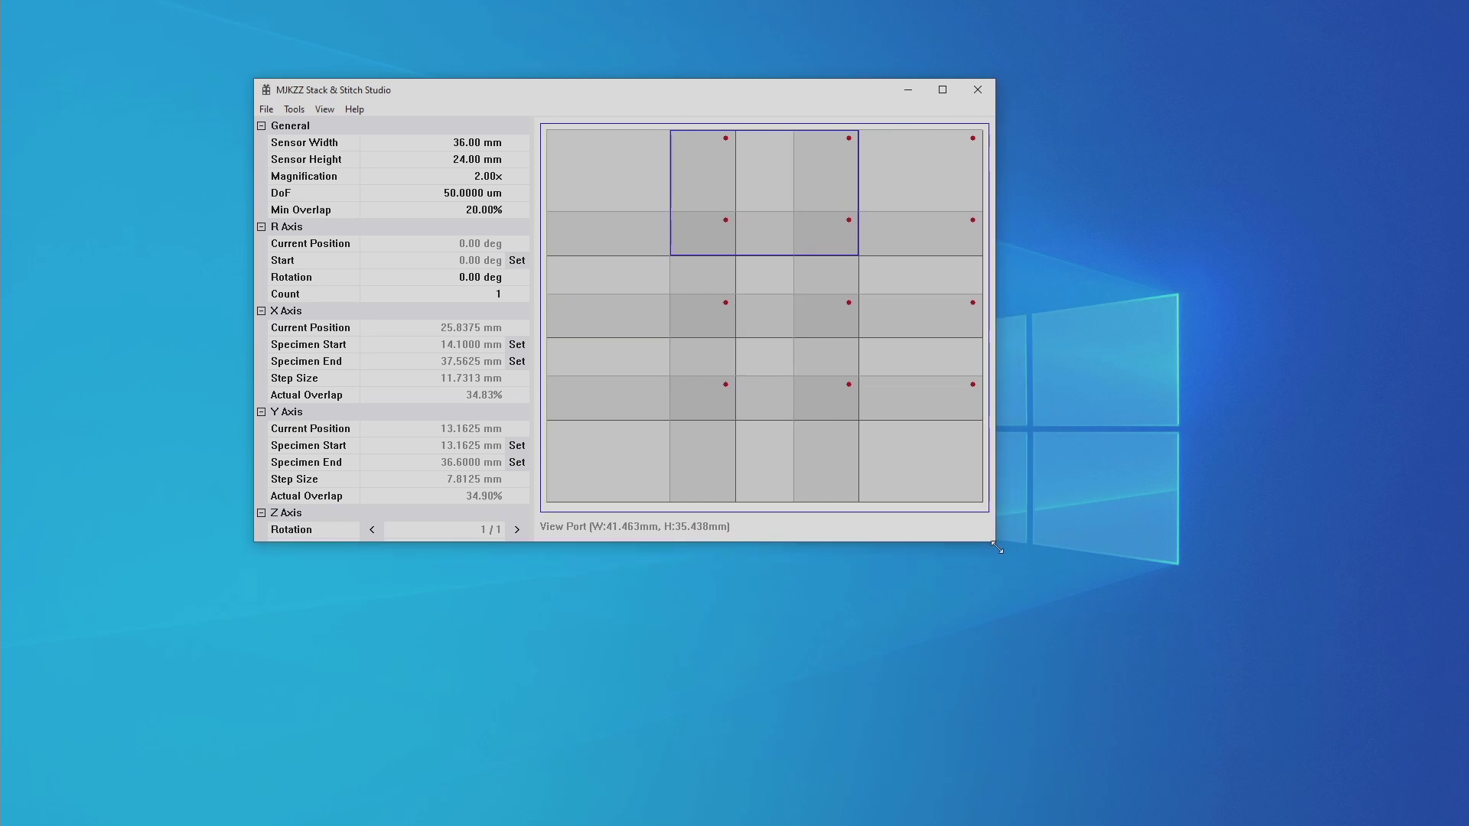
- Collapse the General, R Axis, X Axis and Y Axis property groups, leaving only the Z Axis group expanded
left_click(261, 127)
left_click(263, 144)
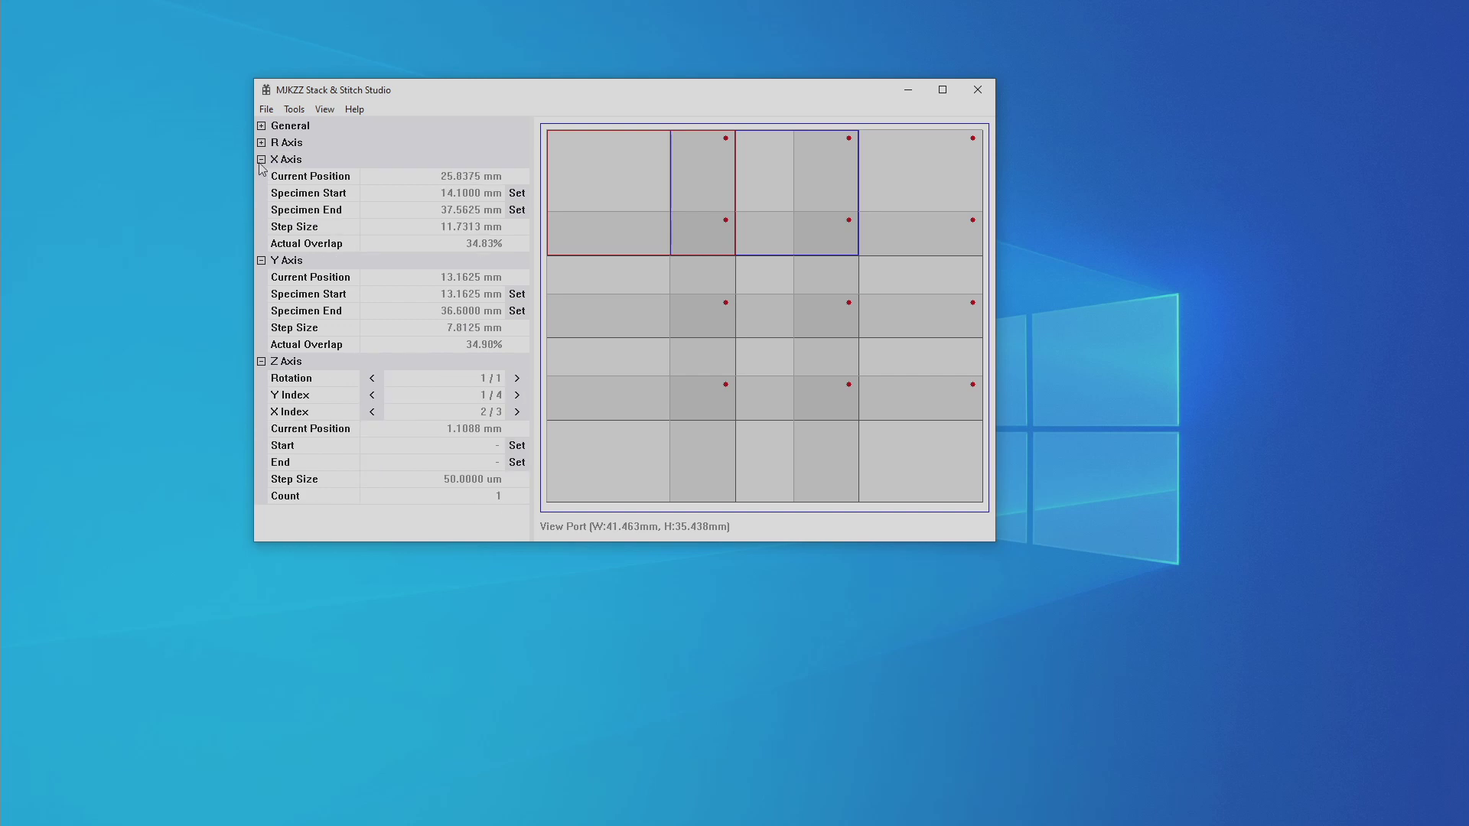
left_click(261, 160)
left_click(261, 177)
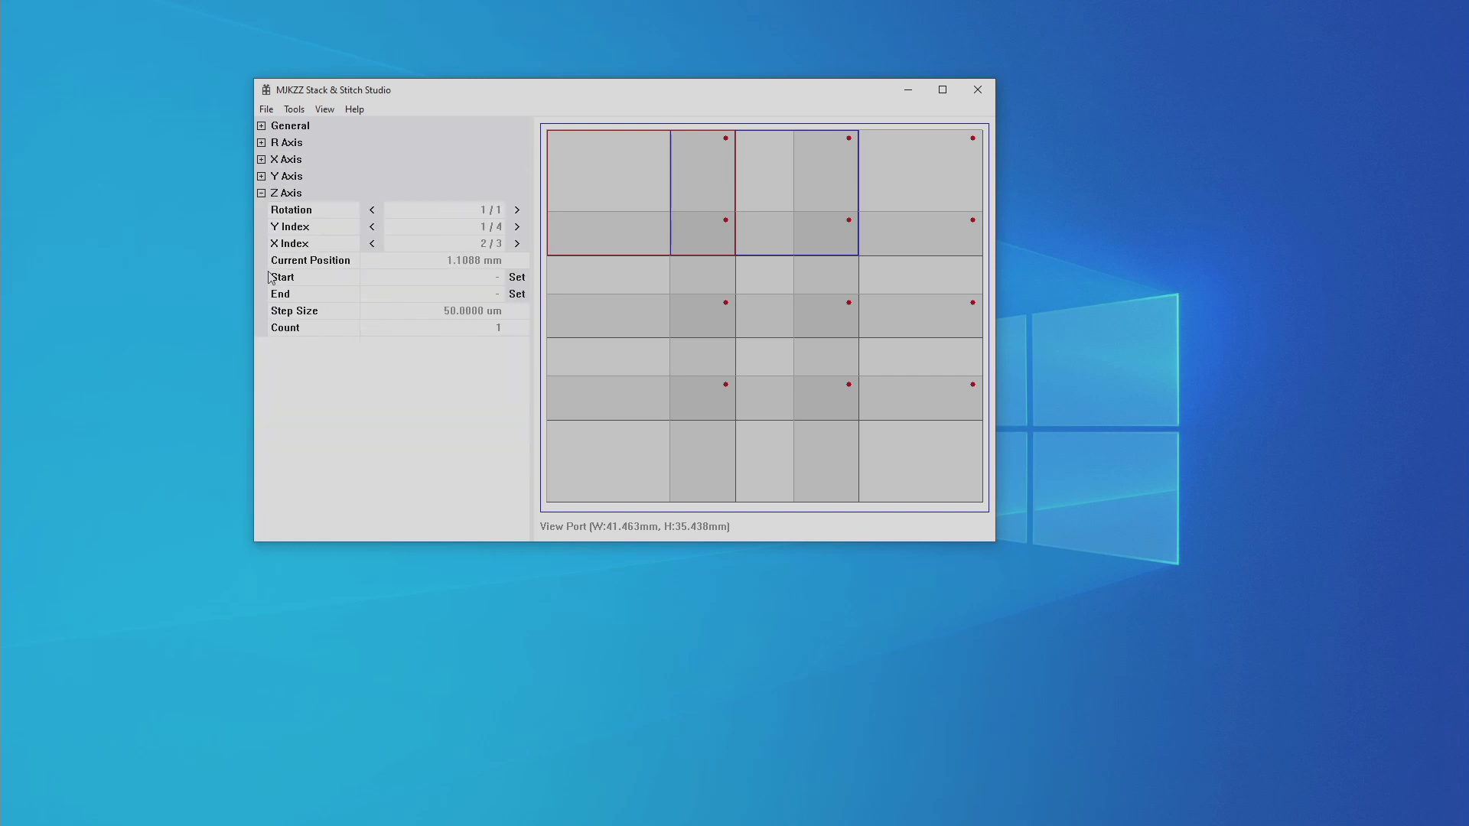
- Step the Z Axis cell indices back and forth, finishing at Y index 2 and X index 2
left_click(372, 212)
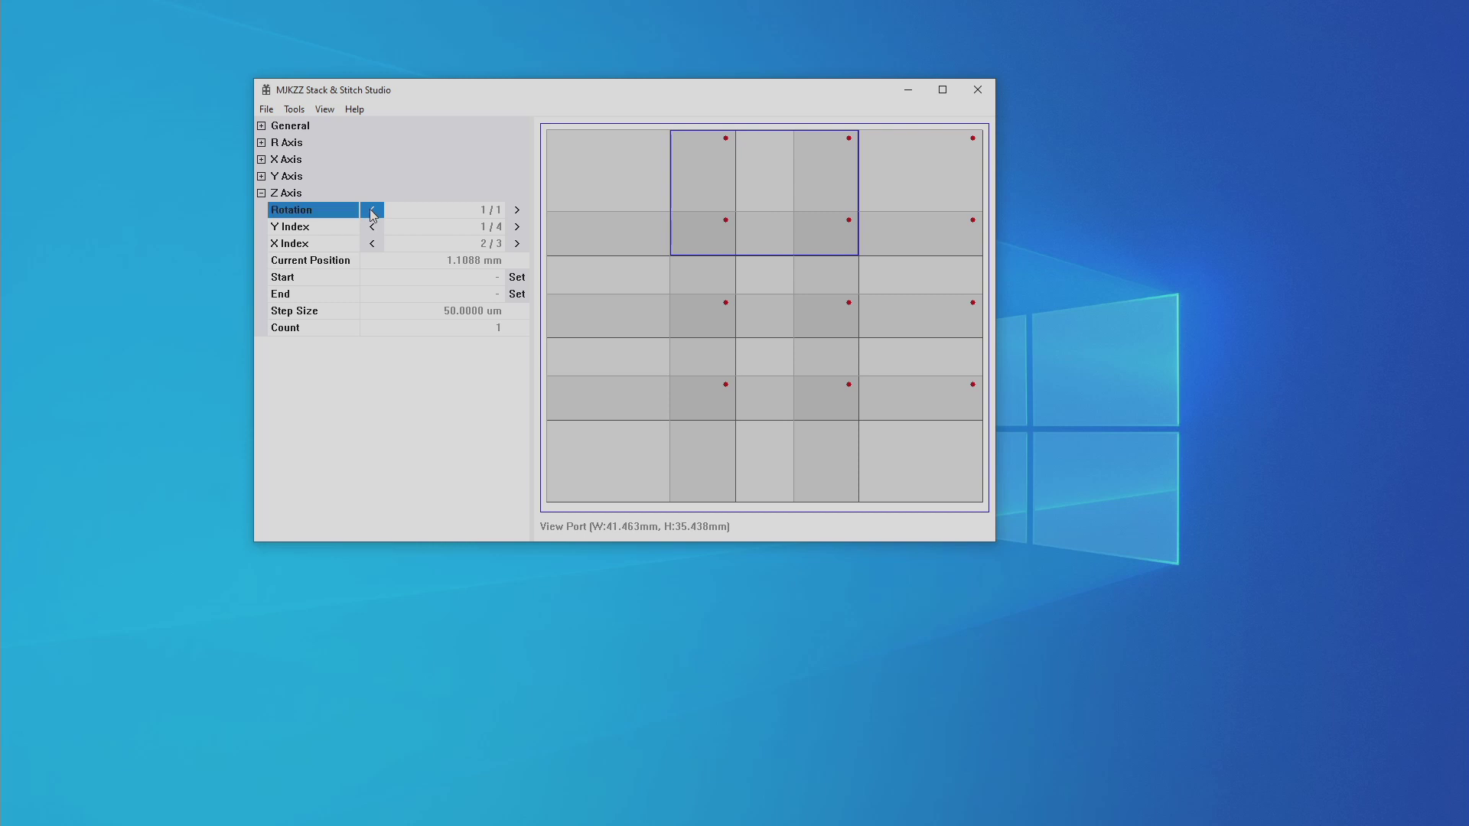
left_click(517, 228)
left_click(518, 228)
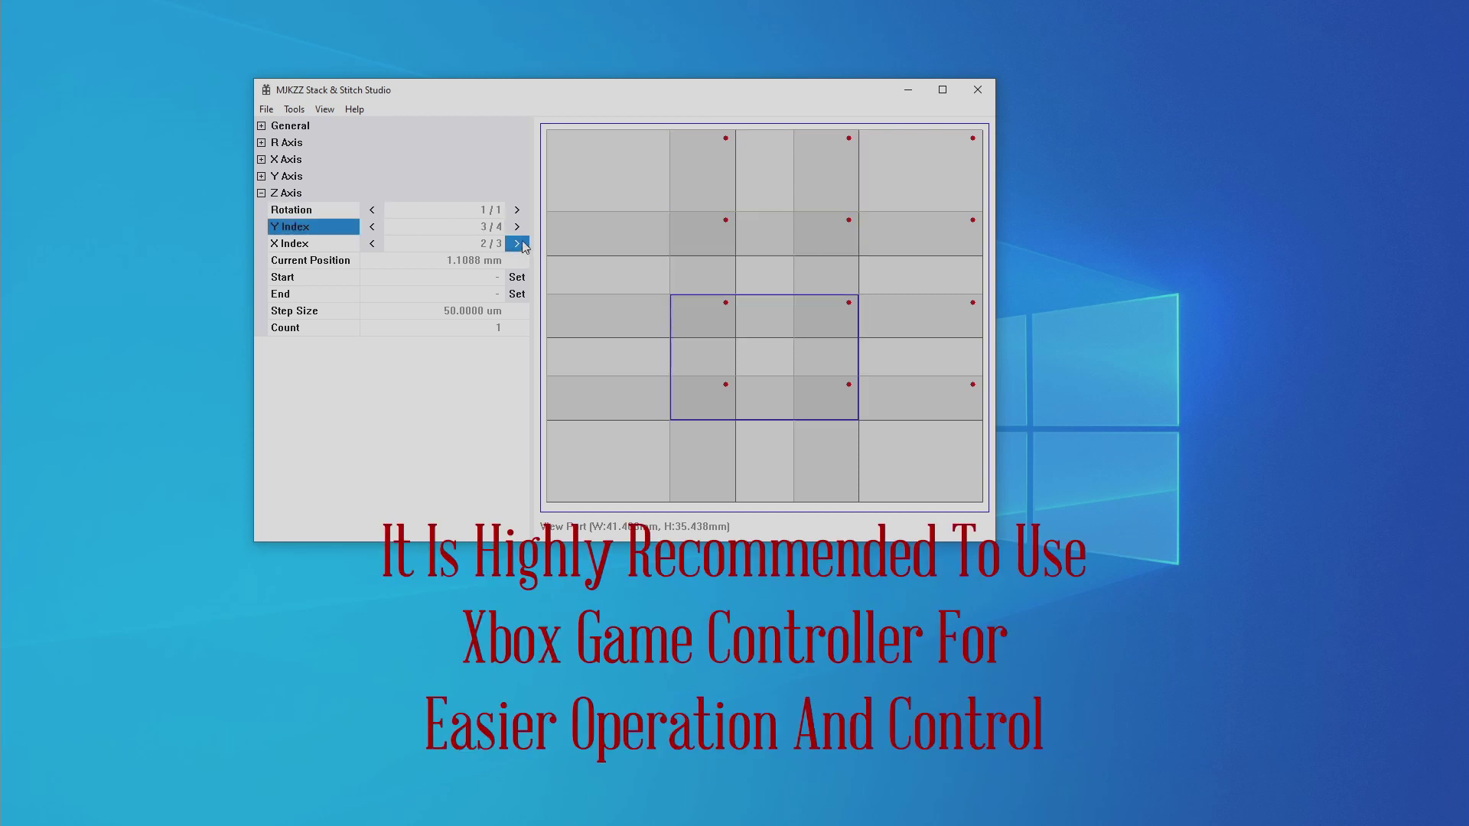
left_click(517, 243)
left_click(372, 244)
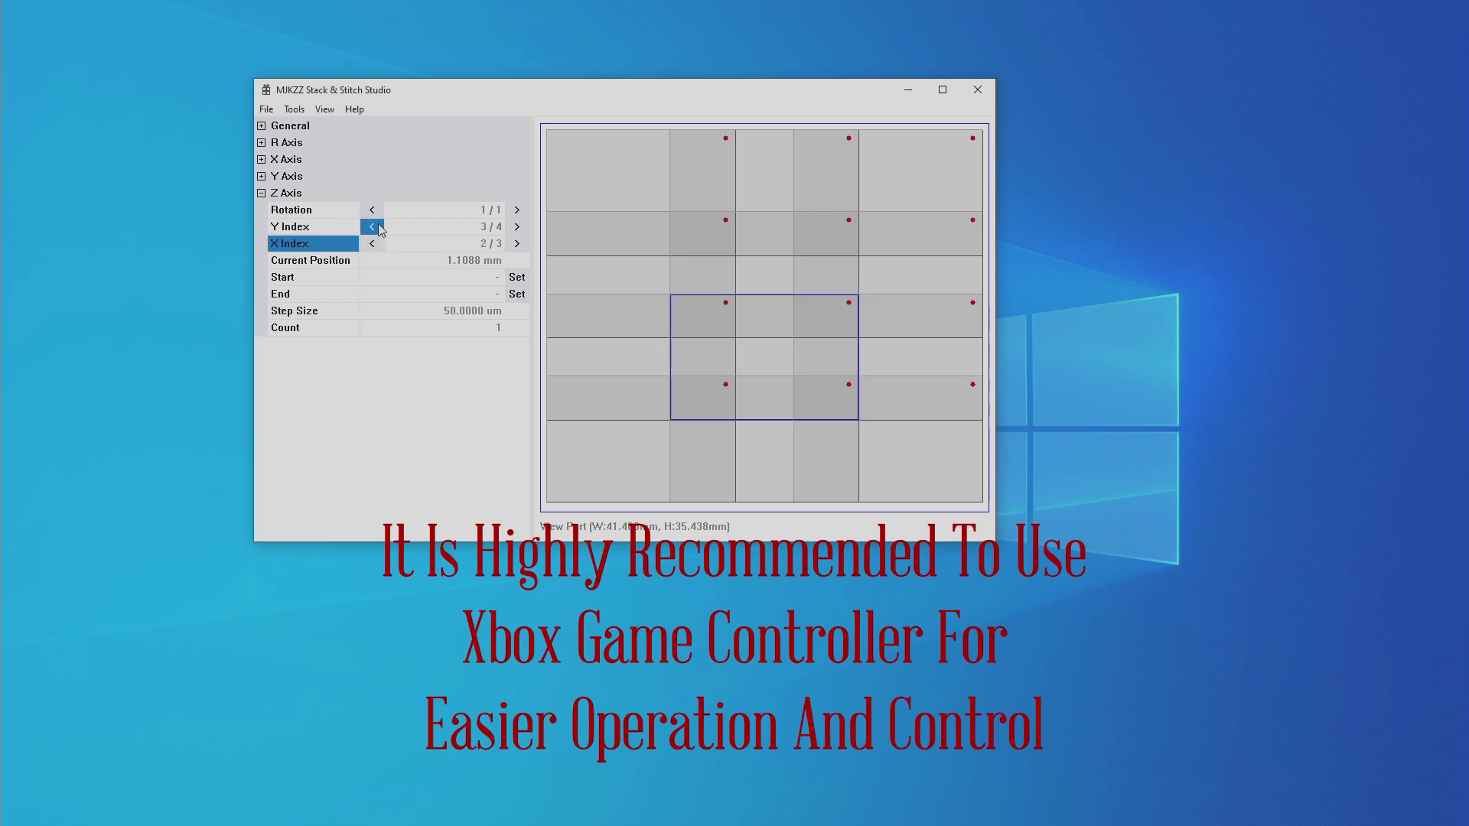
left_click(372, 228)
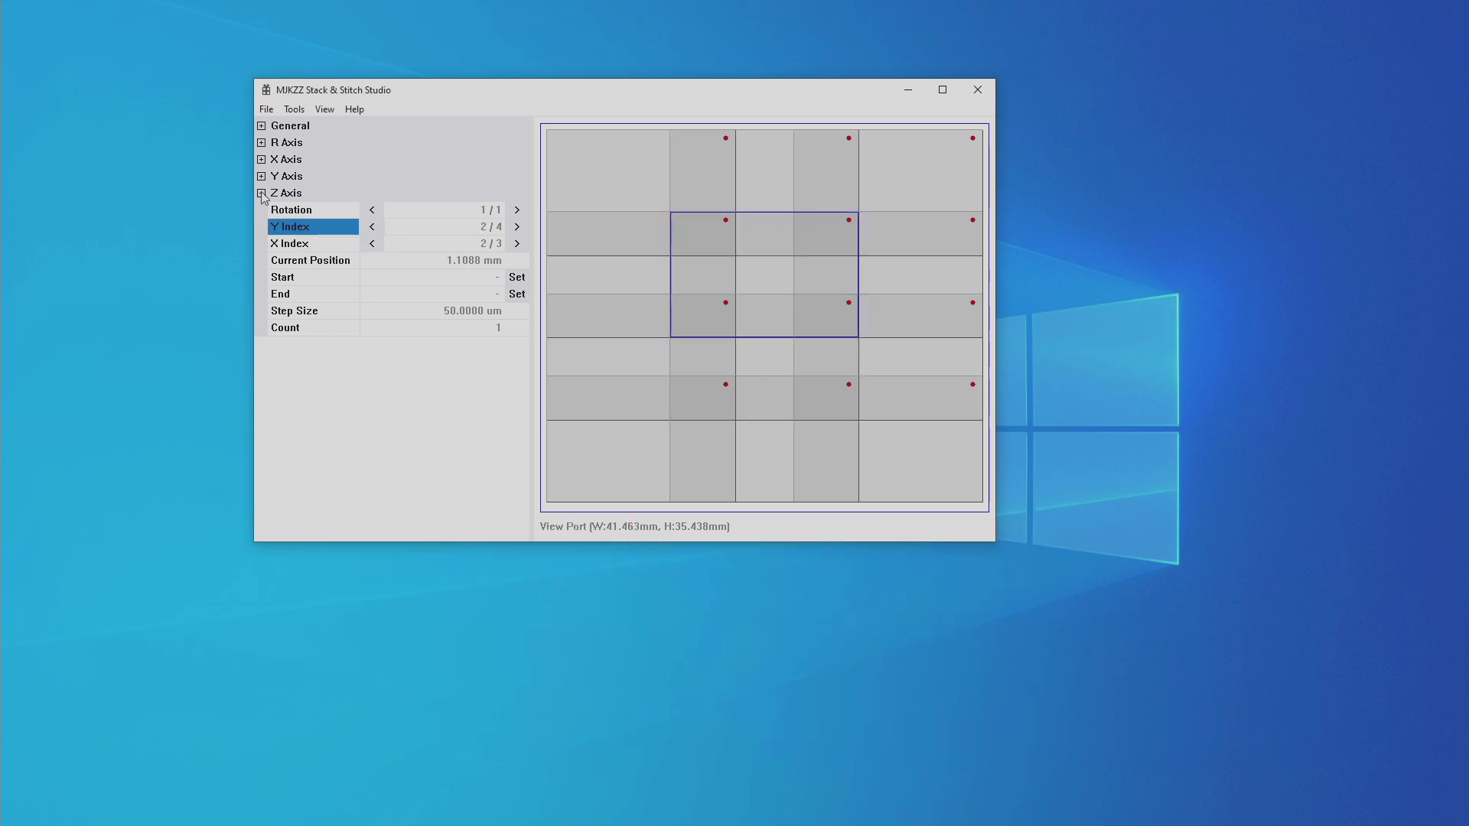
left_click(323, 113)
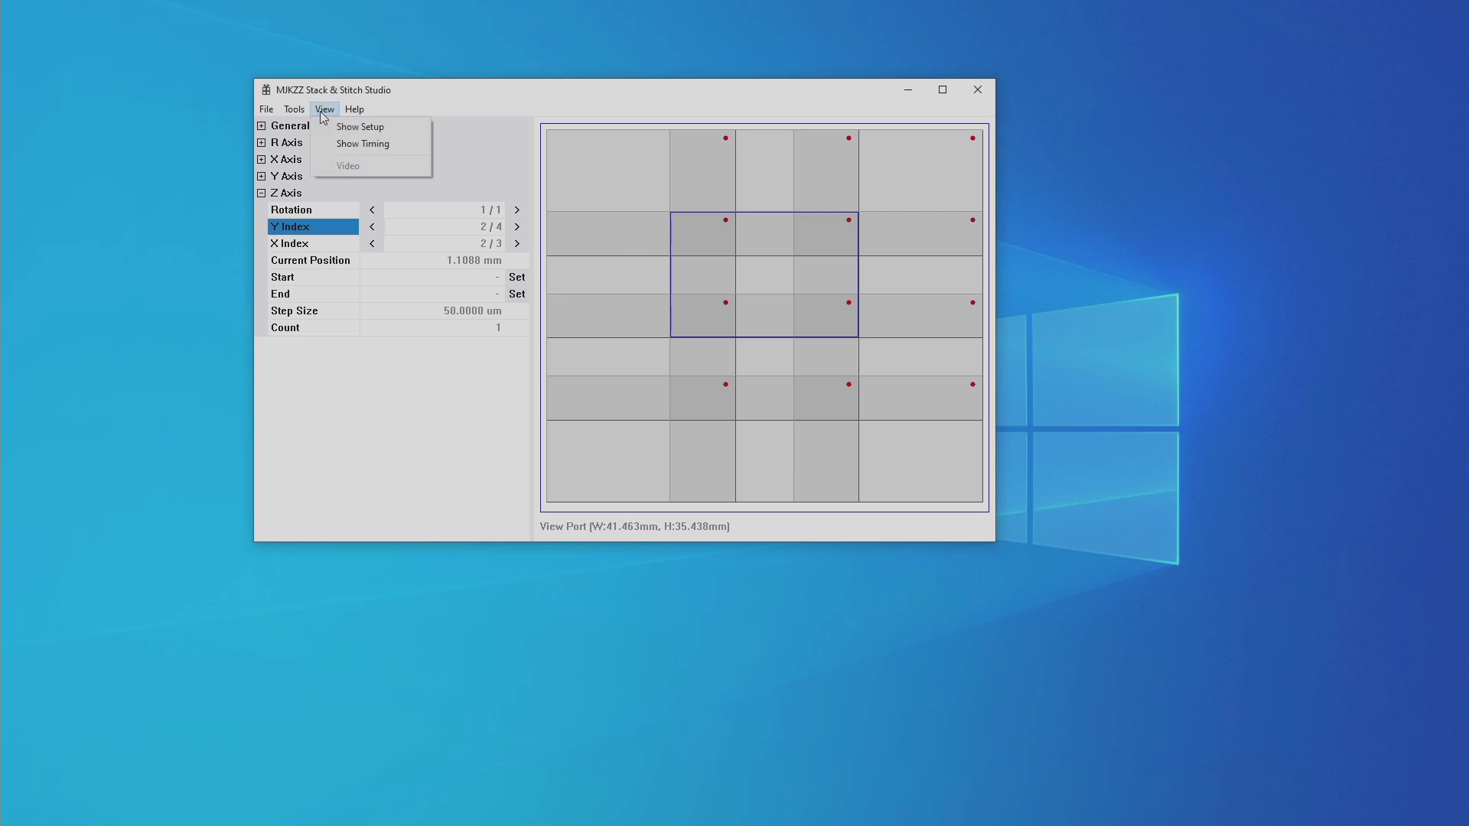
left_click(323, 111)
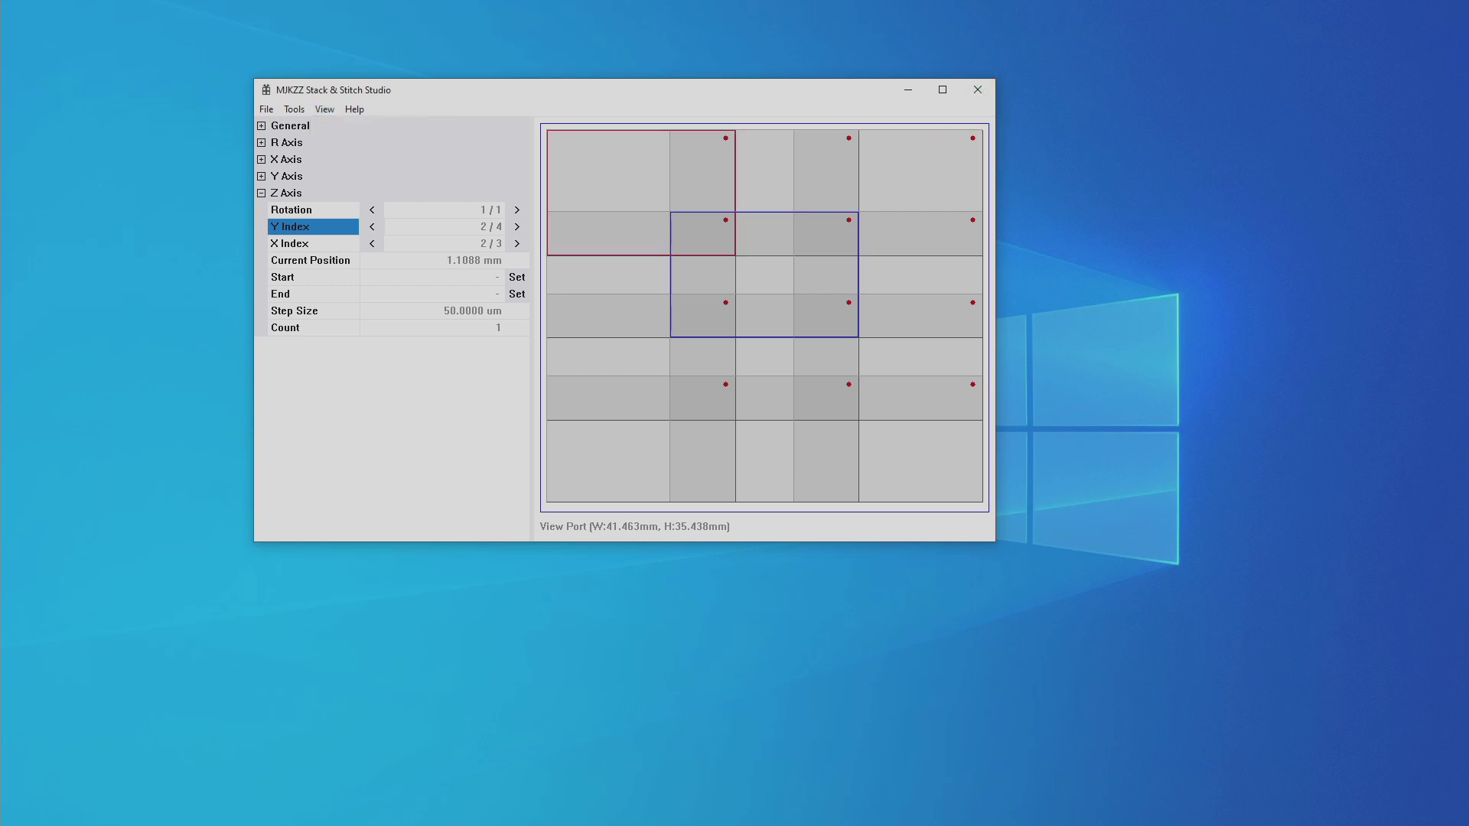